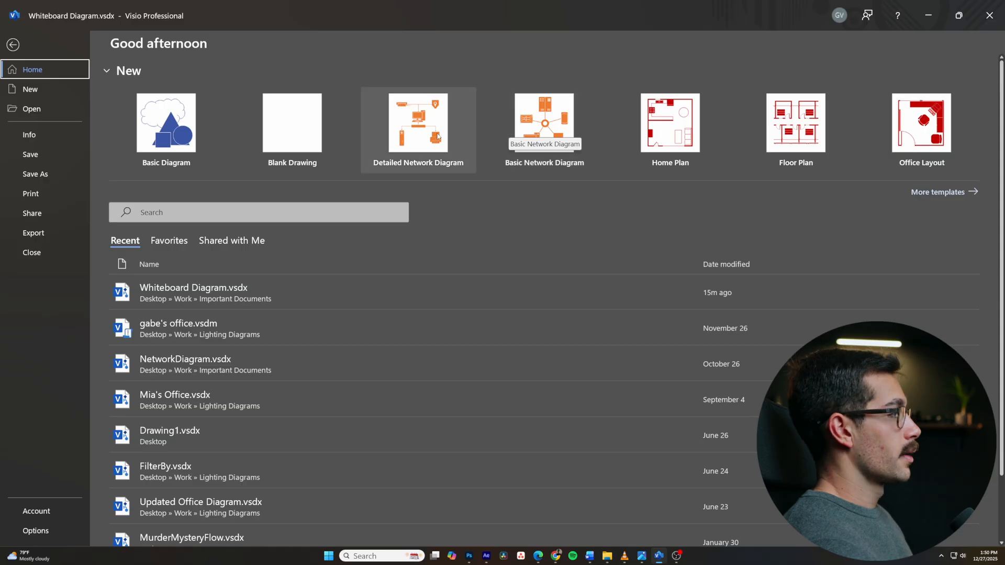
Open the full template gallery and look through the available diagram templates.
left_click(939, 193)
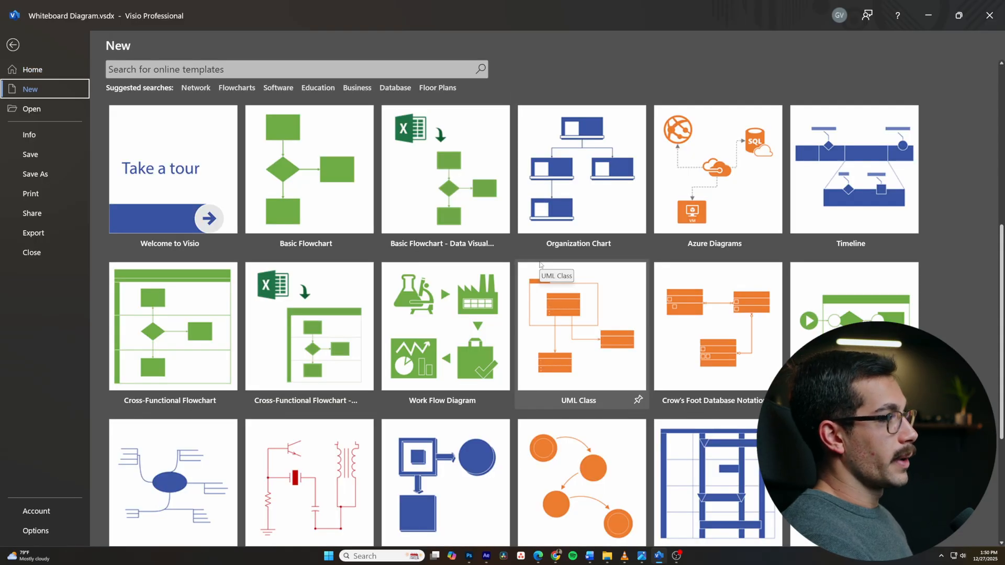
scroll(390, 457, "up", 4)
scroll(388, 458, "down", 2)
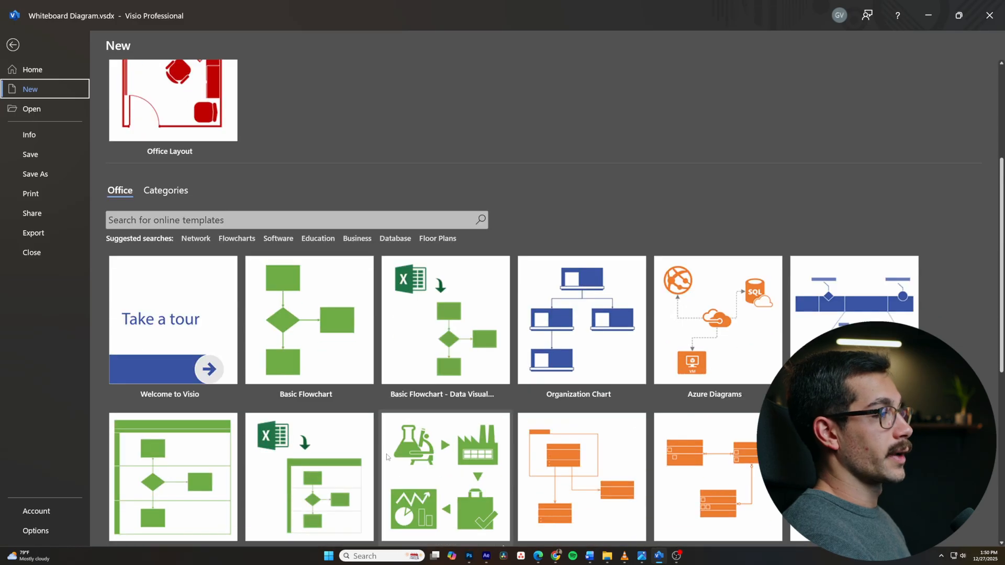
scroll(387, 457, "down", 3)
scroll(681, 298, "up", 1)
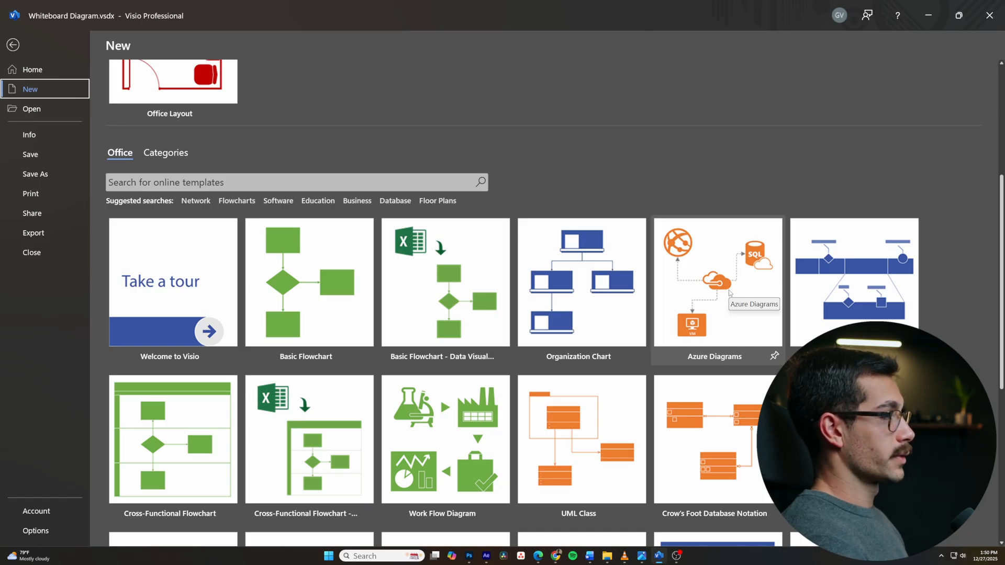
Search the online templates for azure.
left_click(310, 182)
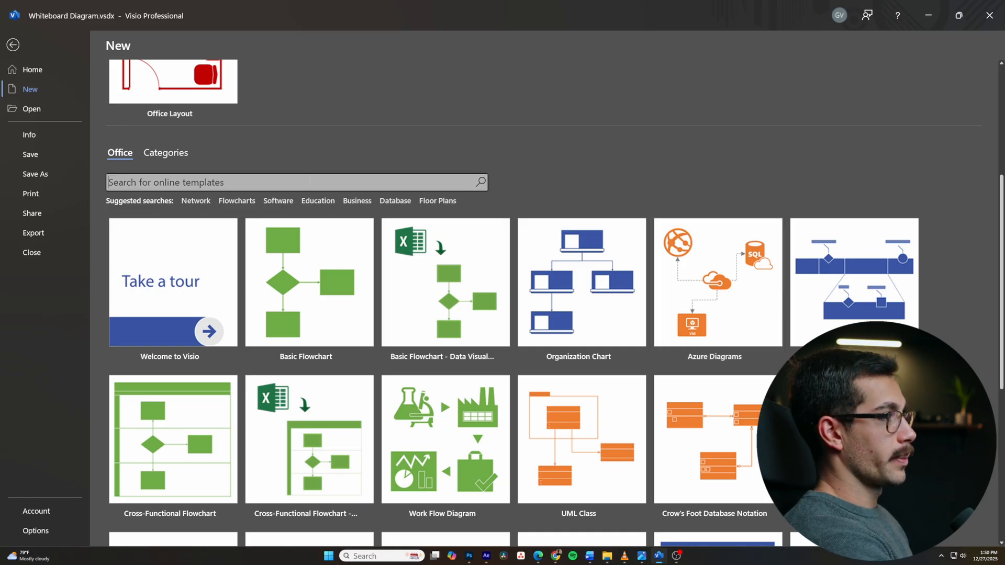
type("azure")
key("Return")
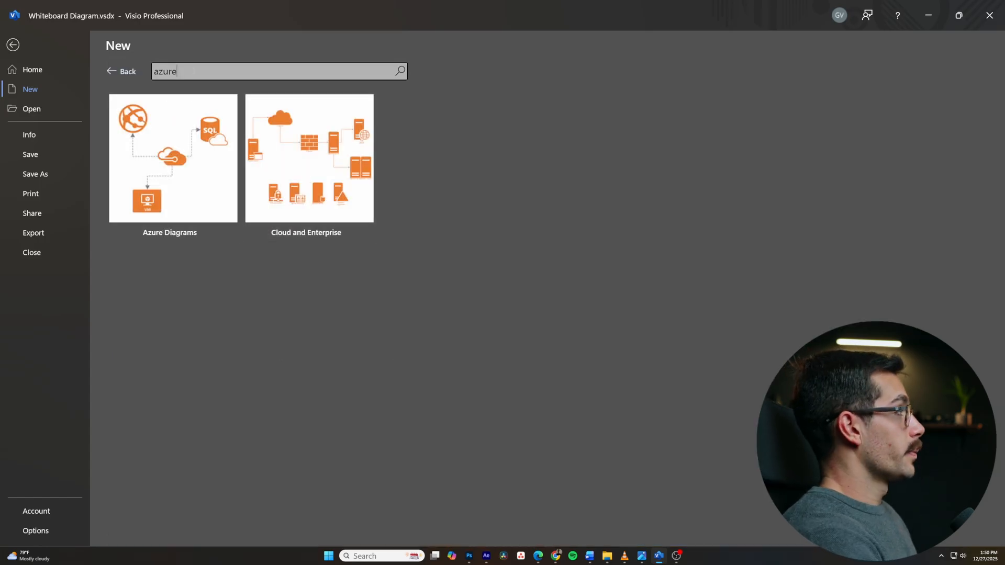
Replace the template search term with sql and run the search.
key("ctrl+a")
type("sa")
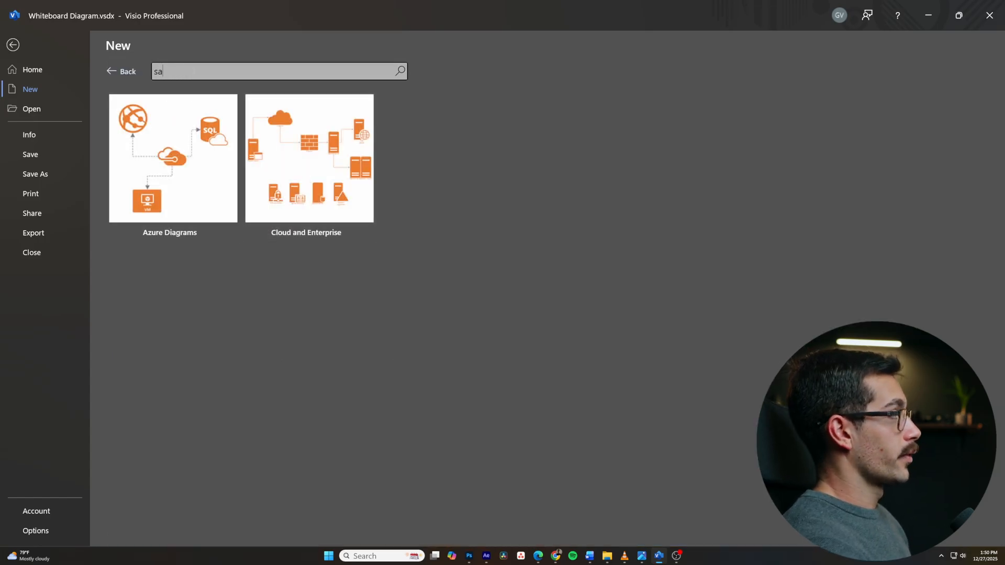
key("BackSpace")
type("ql")
key("Return")
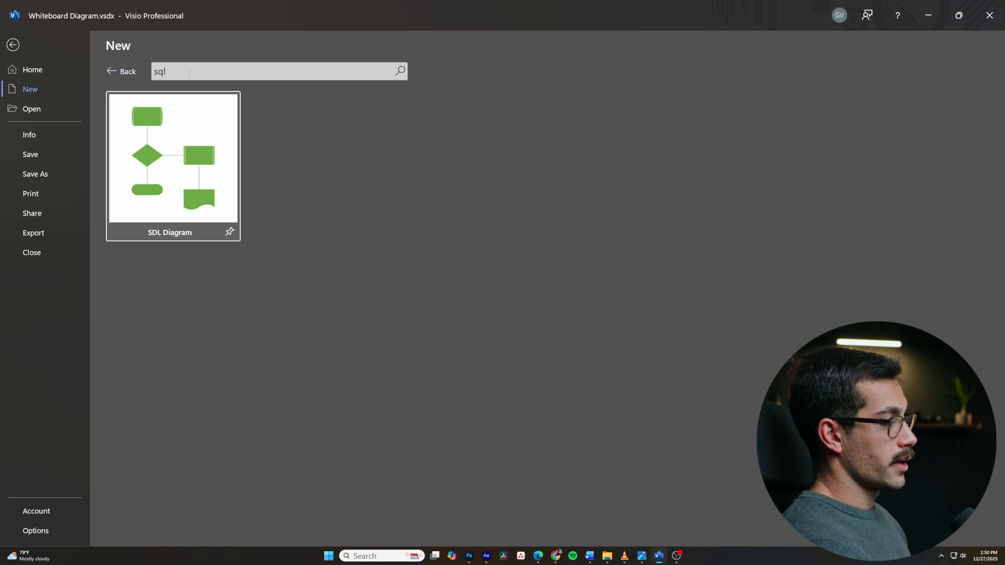
Return to the template gallery and create a new drawing from the Detailed Network Diagram template.
left_click(131, 72)
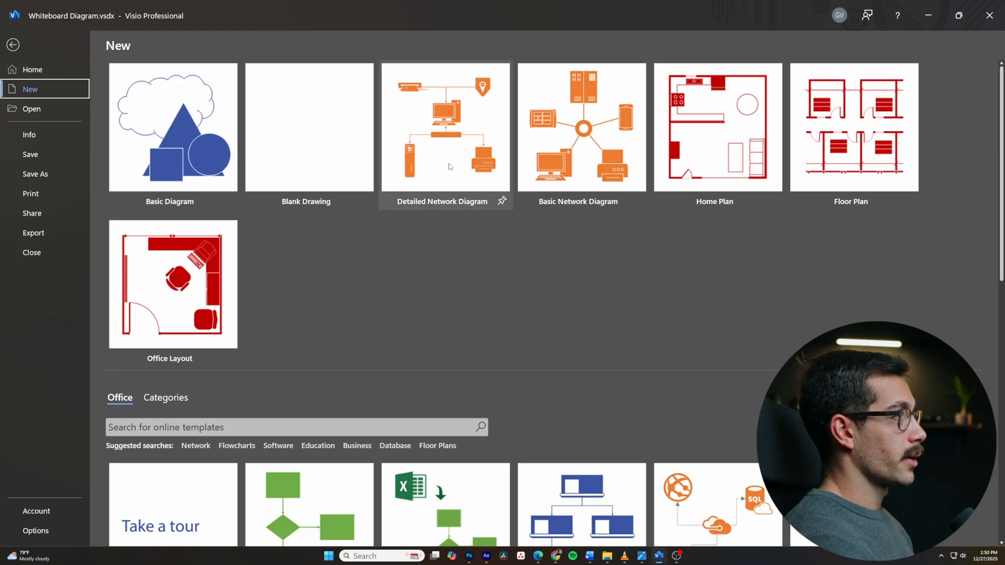
left_click(471, 162)
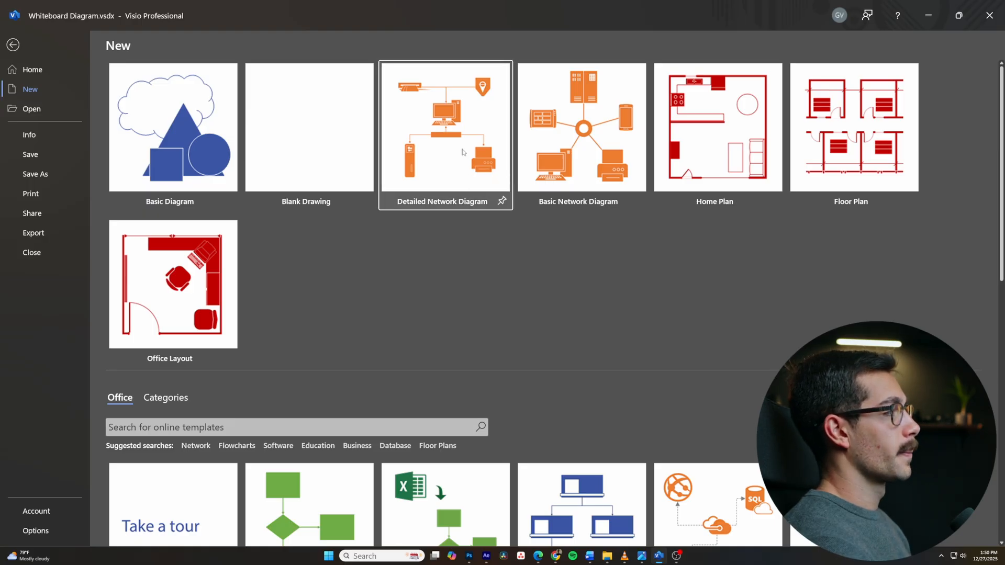
left_click(572, 309)
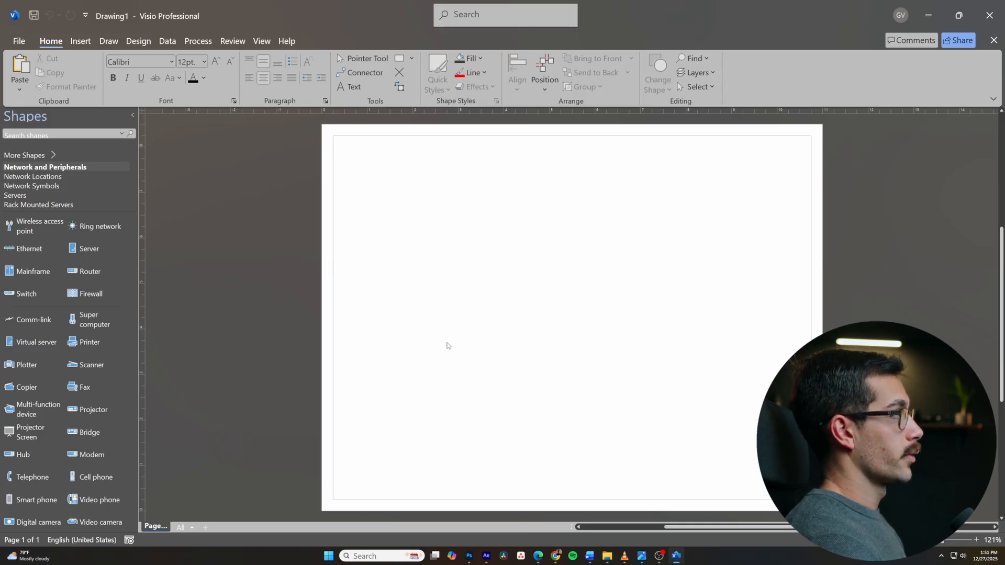
Insert the whiteboard network sketch picture from the 07_PHOTOS folder under Media, 2025, Indigo Software 12_2026 on the Editing (D:) drive.
left_click(80, 41)
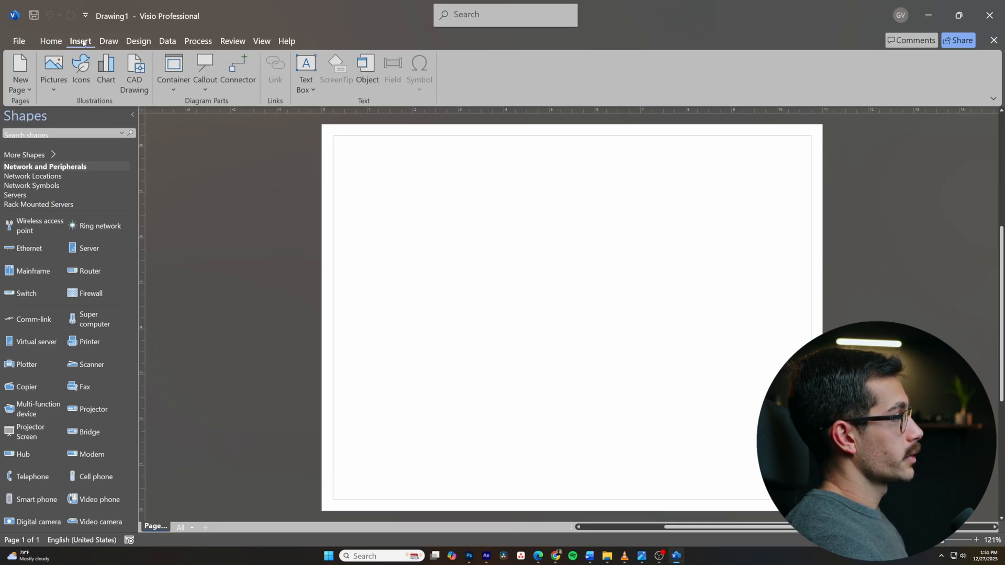
left_click(54, 84)
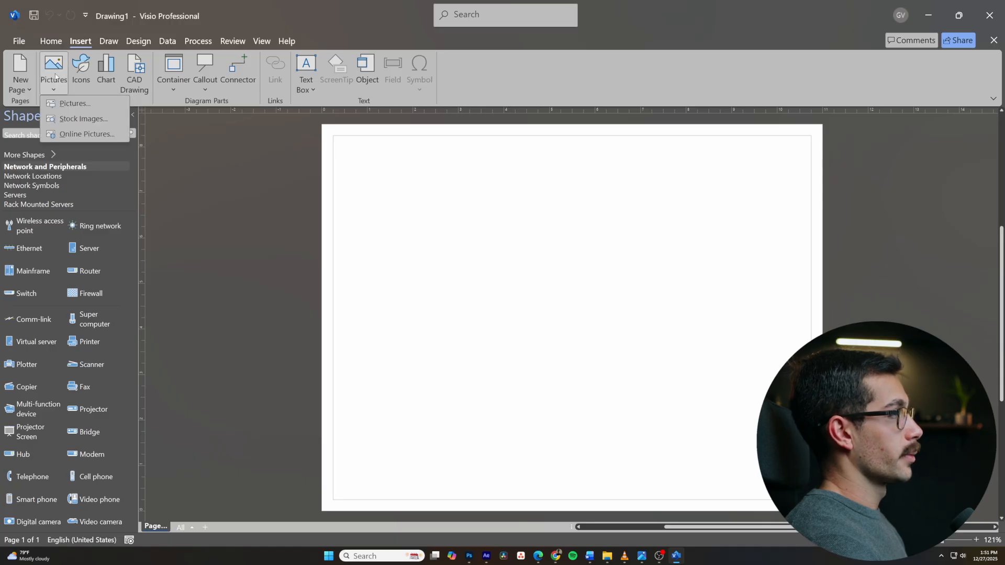
left_click(66, 106)
left_click(42, 113)
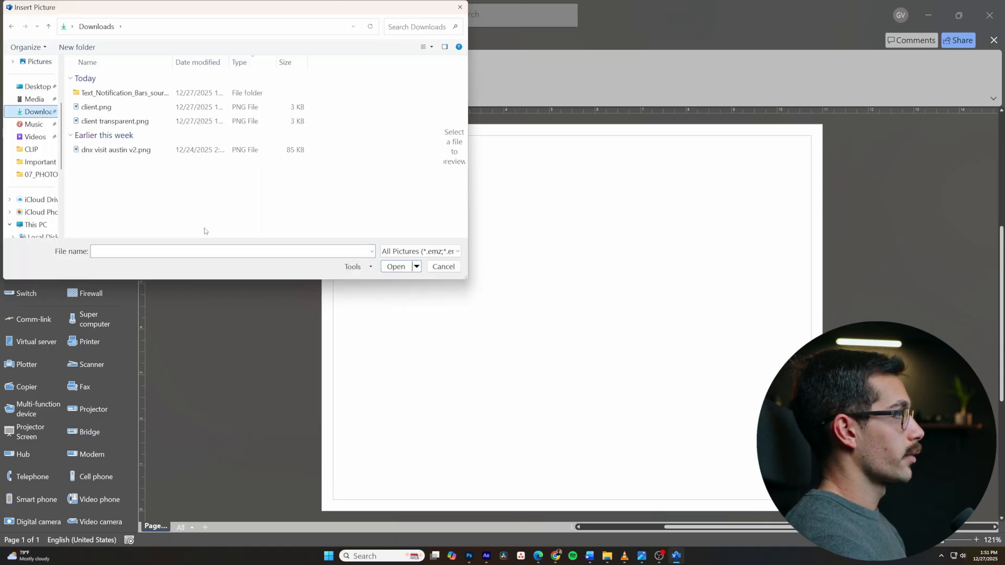
left_click(35, 225)
left_click(41, 235)
double_click(129, 95)
double_click(112, 79)
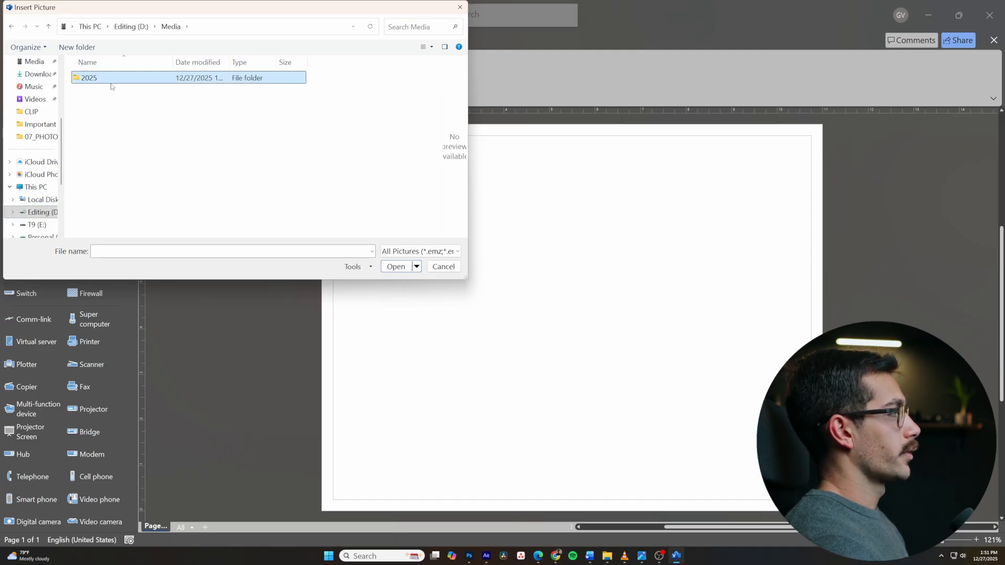
left_click(128, 193)
double_click(128, 192)
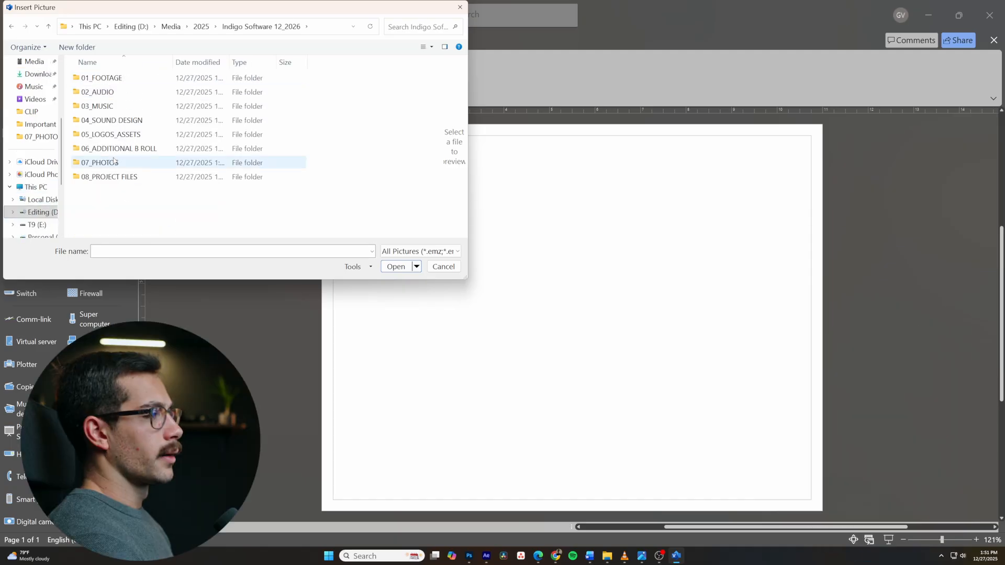
double_click(104, 162)
double_click(86, 103)
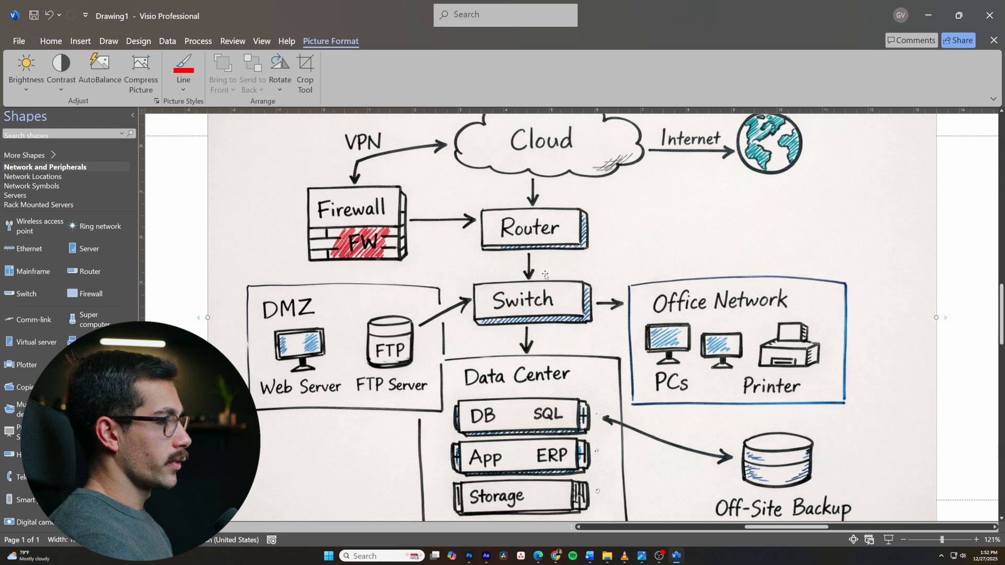
Set the inserted whiteboard picture's transparency to 55% and apply it.
scroll(287, 160, "down", 3)
scroll(287, 160, "up", 2)
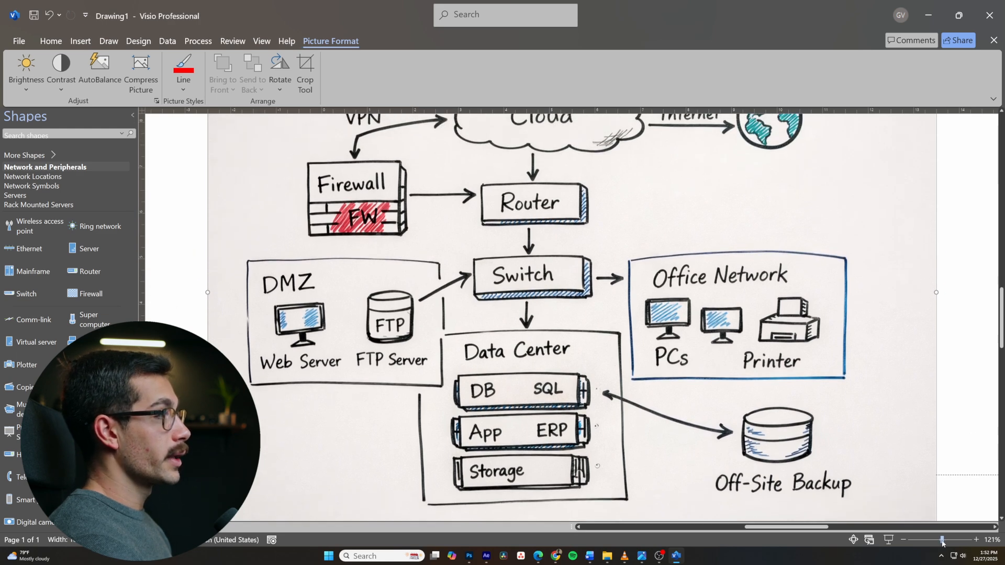
mouse_move(942, 540)
left_mouse_down()
mouse_move(917, 542)
mouse_move(926, 542)
left_mouse_up()
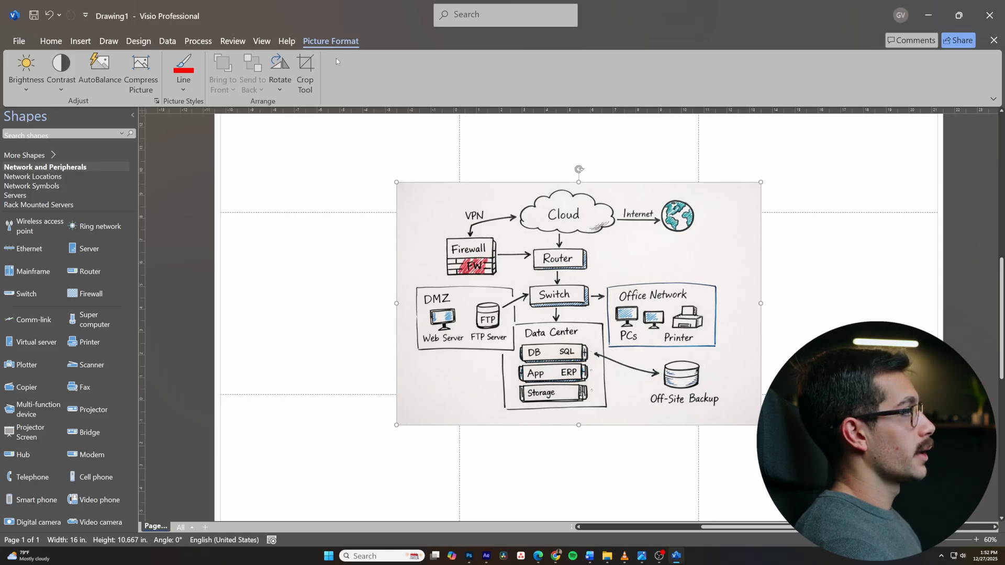
left_click(158, 101)
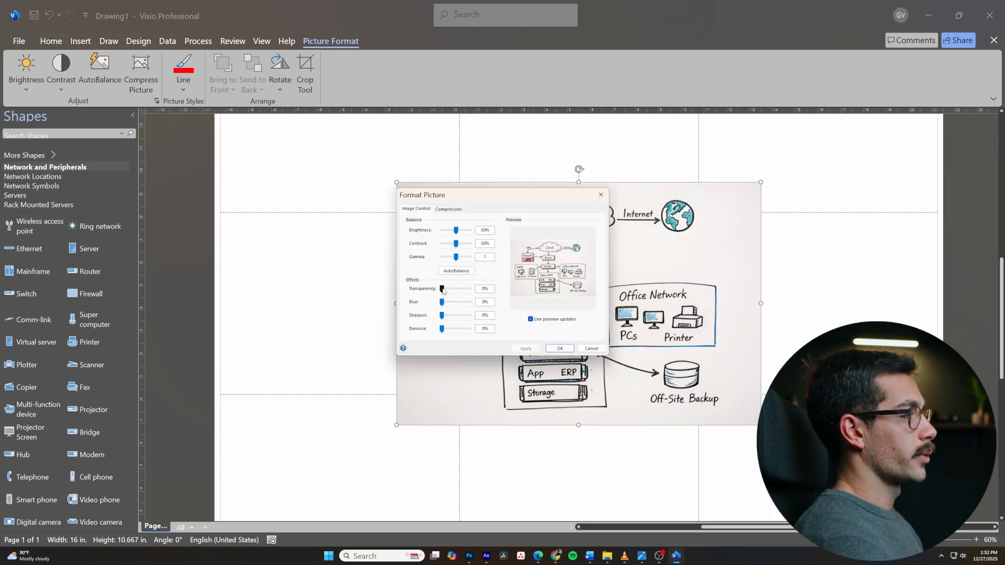
left_click_drag(443, 292, 457, 291)
left_click(525, 348)
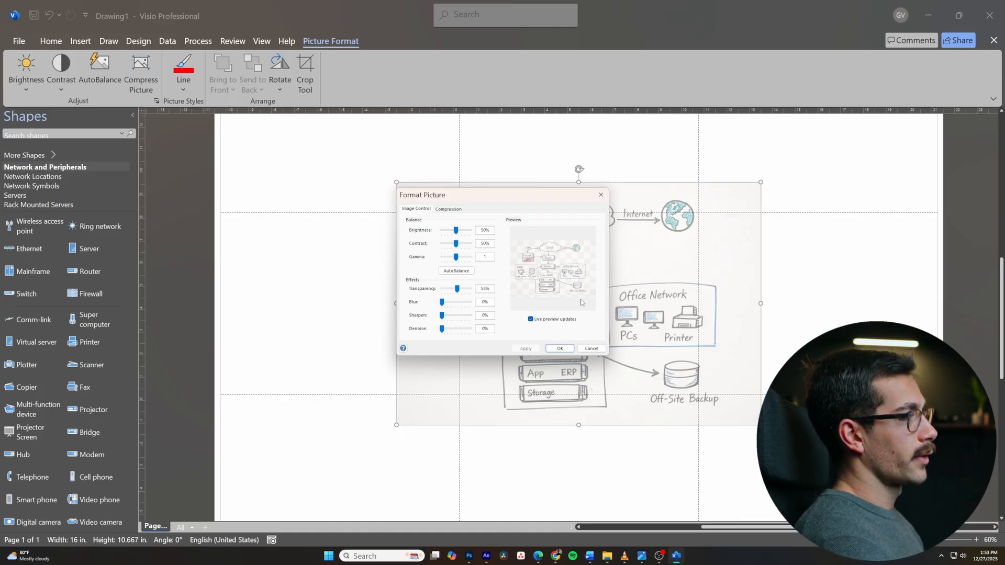
Return the whiteboard picture's transparency to 0% and accept the picture formatting.
left_click(460, 289)
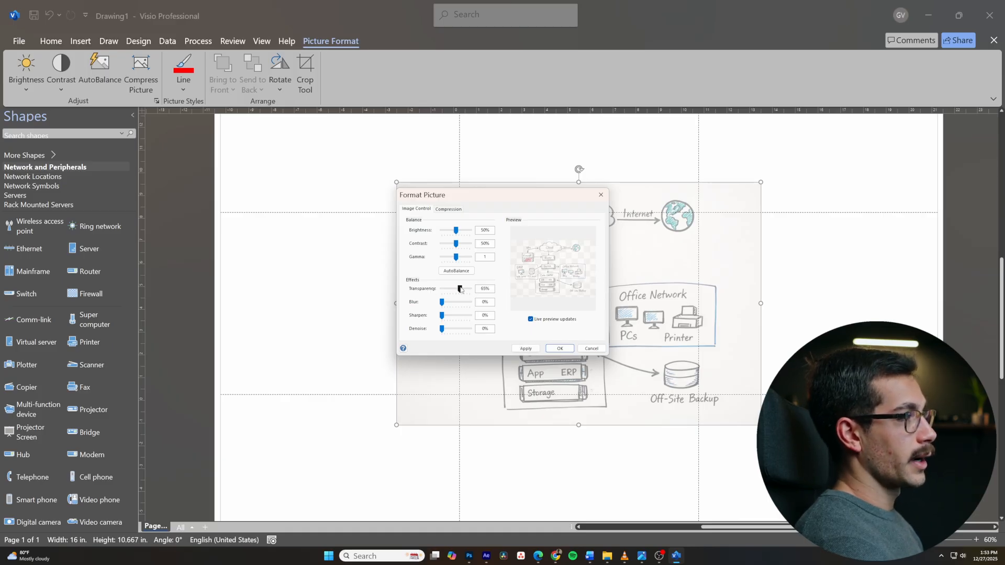
left_click_drag(461, 289, 435, 290)
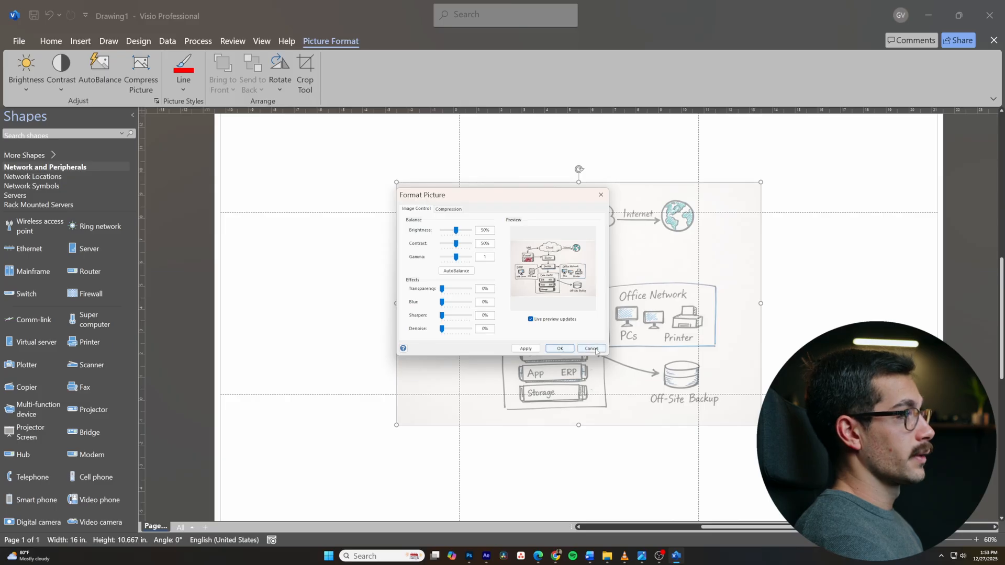
left_click(558, 348)
Move the whiteboard picture further left on the drawing, and undo all picture edits including its insertion.
scroll(617, 316, "up", 1)
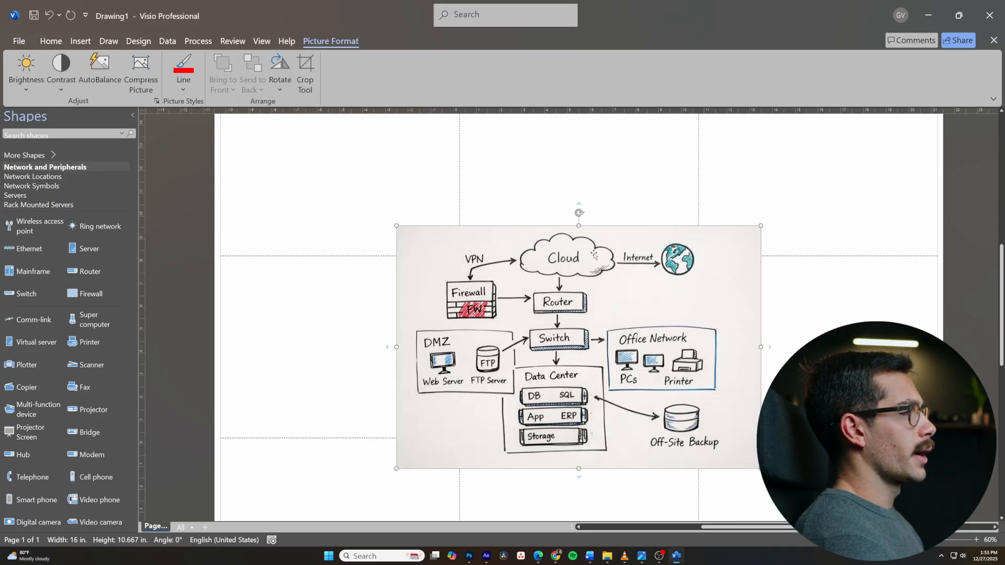
left_click_drag(631, 321, 489, 304)
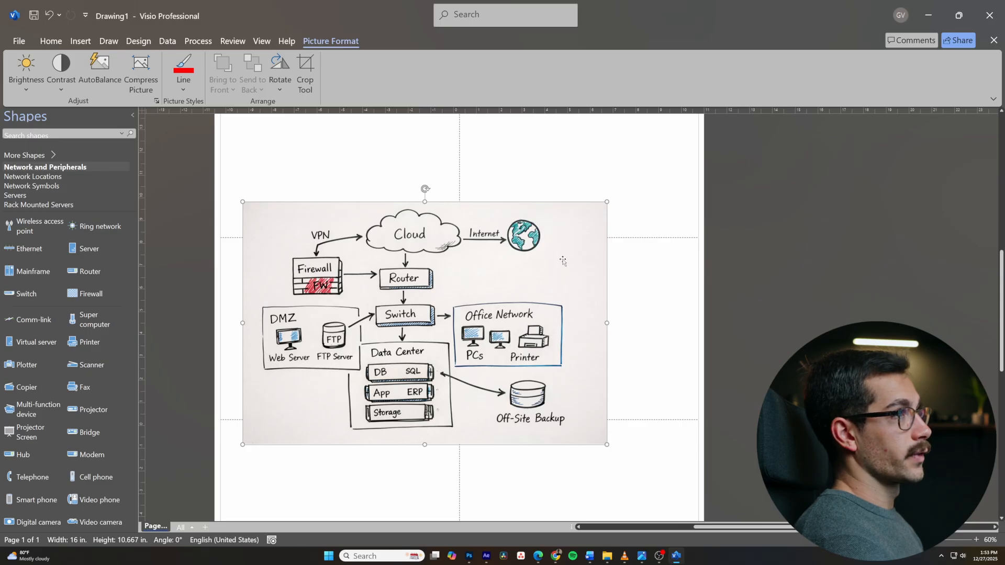
key("ctrl+z")
key("ctrl+z")
key("ctrl+z")
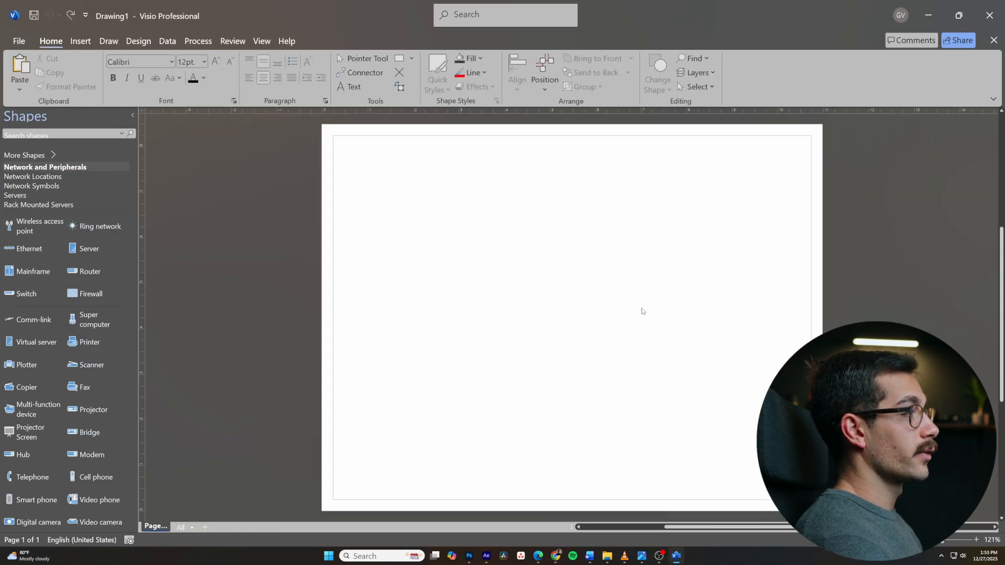
Switch to white board drawing.png in Photos and arrange it side by side with the Drawing1 Visio window.
left_click(928, 16)
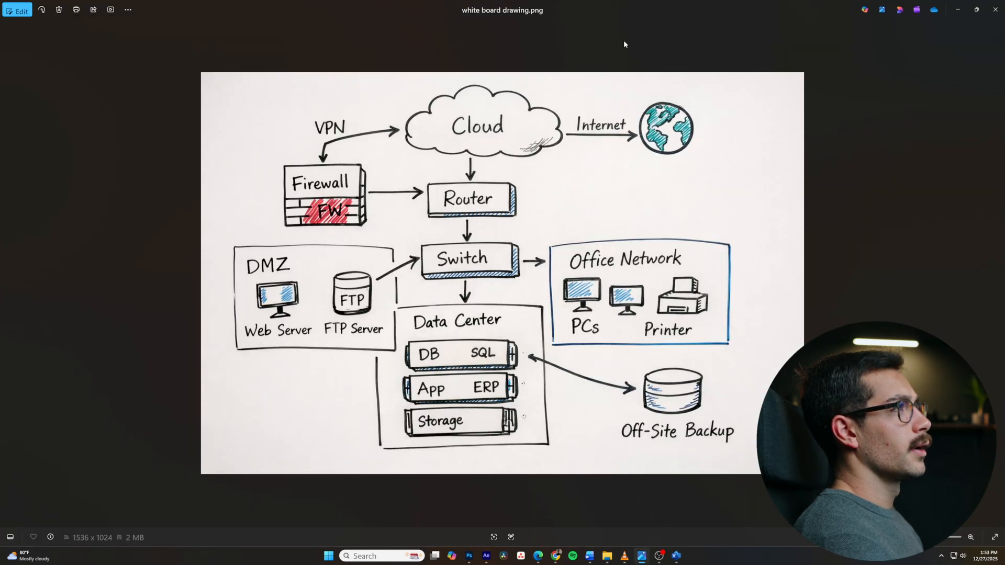
left_click(977, 9)
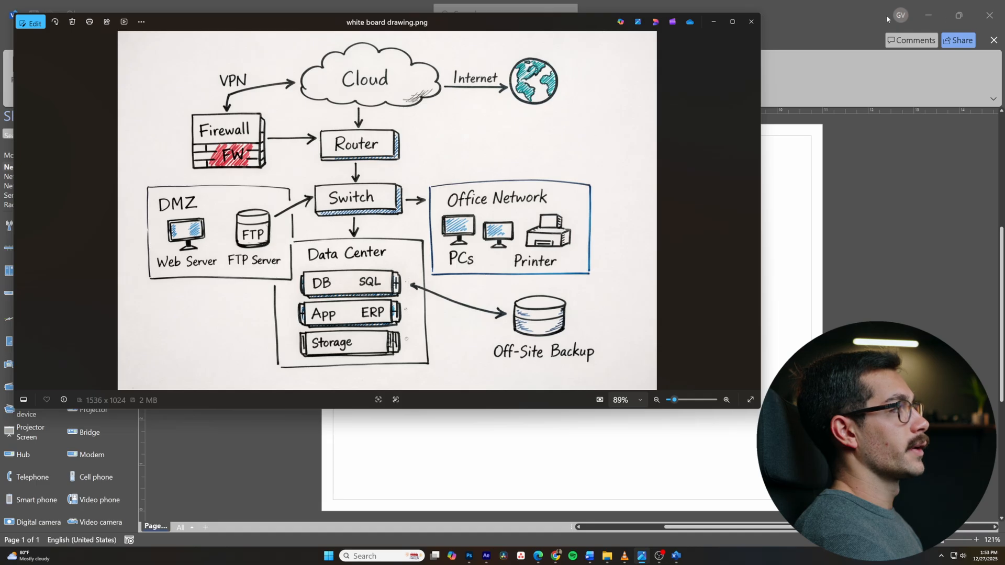
left_click(959, 16)
left_click_drag(535, 25, 341, 28)
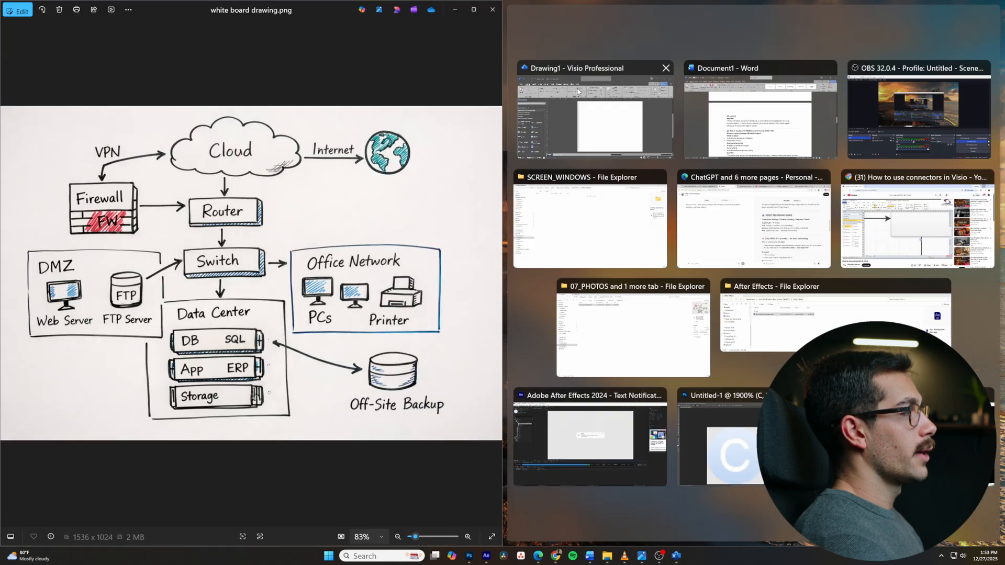
left_click(595, 108)
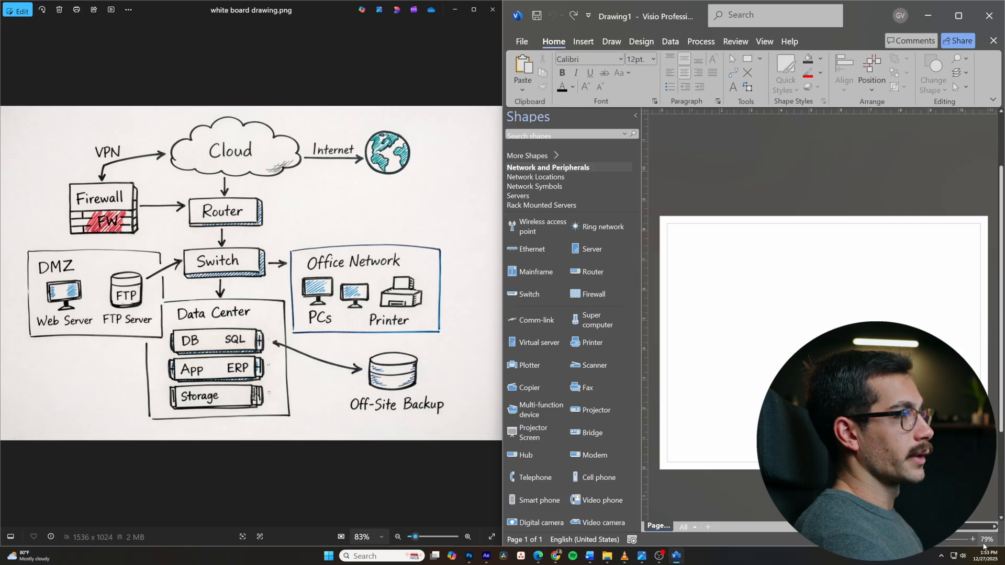
Place a Cloud shape from the Network Locations stencil near the top centre of the page.
left_click_drag(929, 540, 930, 540)
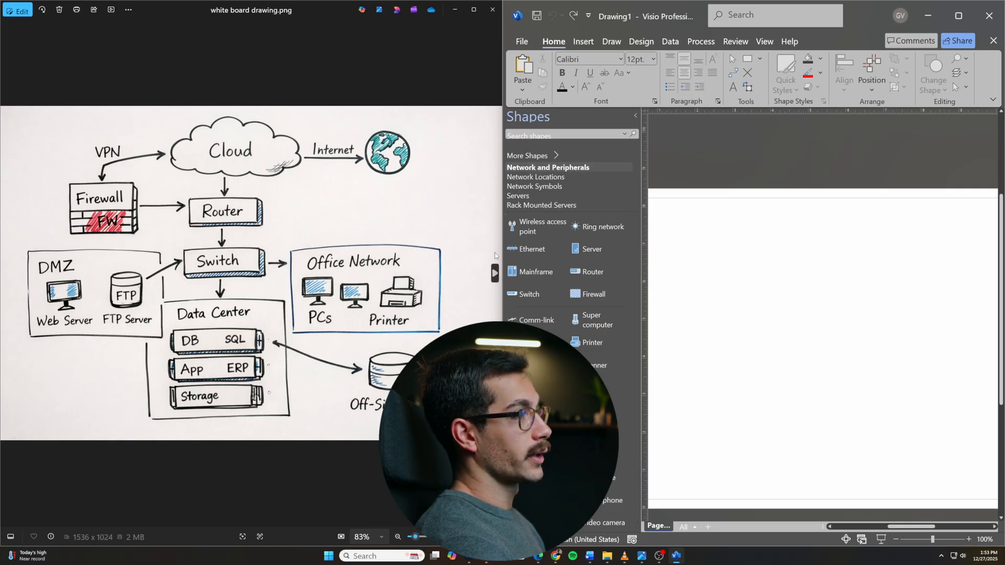
left_click(570, 178)
left_click_drag(586, 222, 822, 272)
left_click_drag(821, 272, 819, 219)
scroll(936, 404, "up", 3)
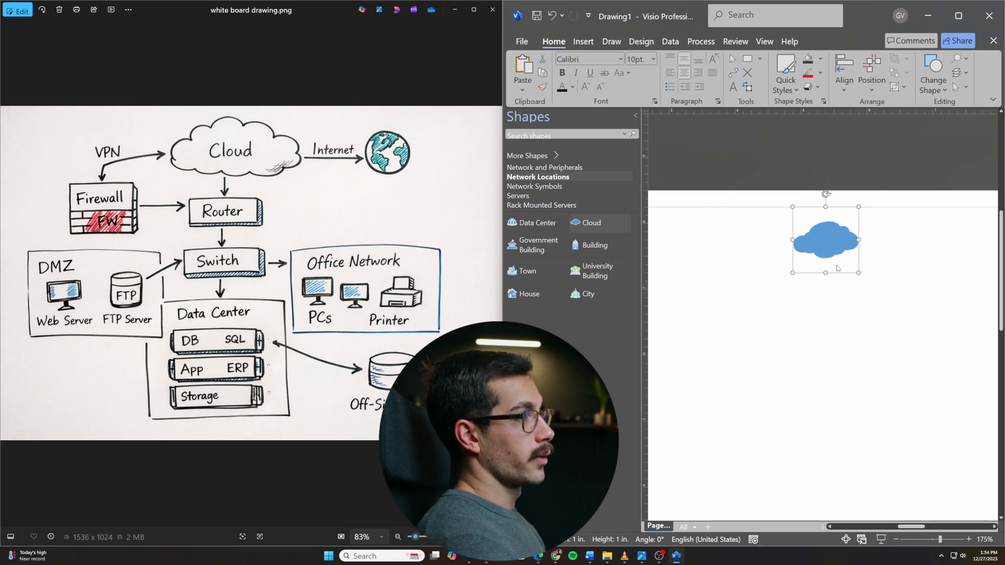
Label the cloud shape with the text Cloud.
double_click(823, 238)
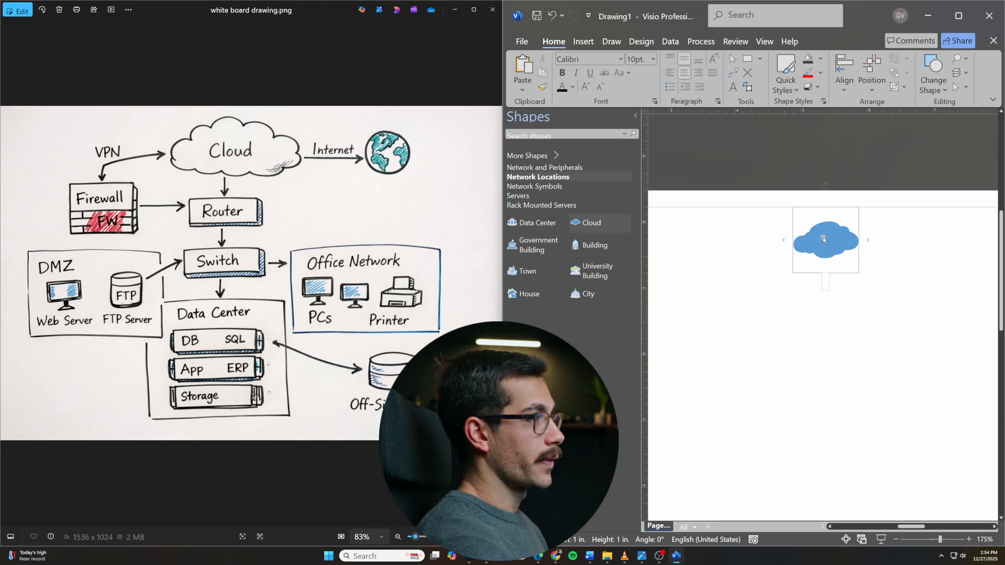
type("Cloud")
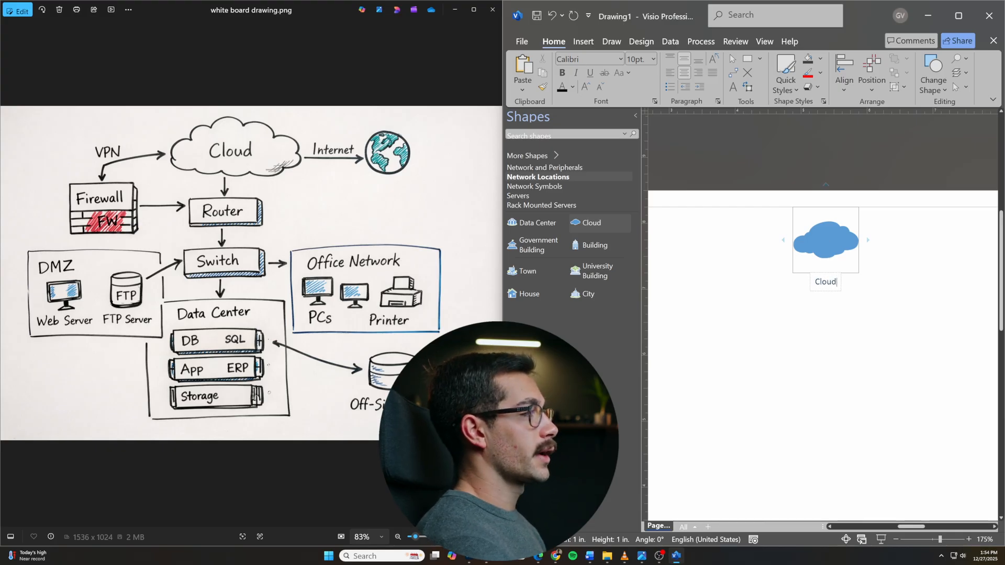
left_click(902, 309)
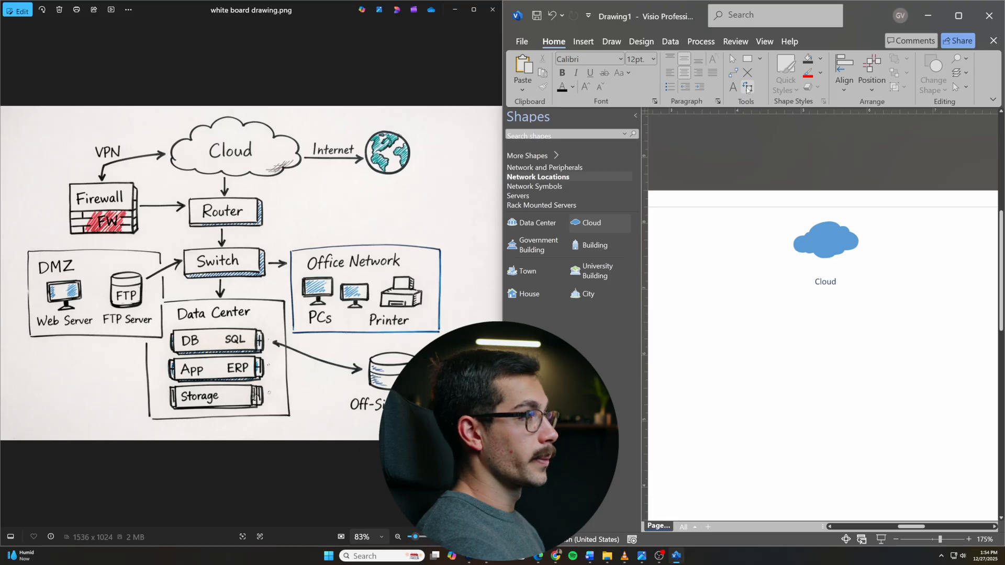
Move the Cloud label inside the cloud shape and apply the Professional theme with white fills and grey outlines.
left_click(750, 88)
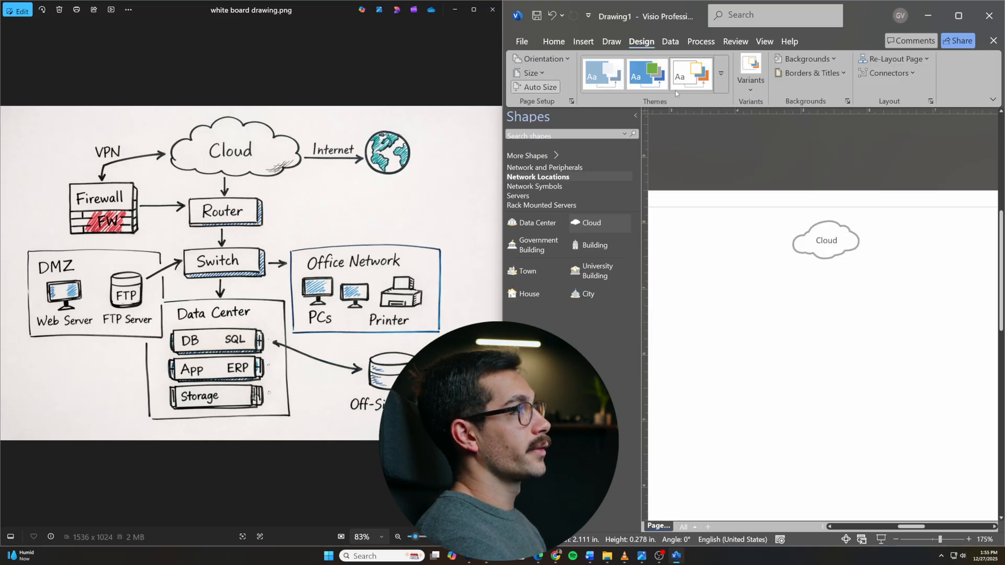
left_click(618, 74)
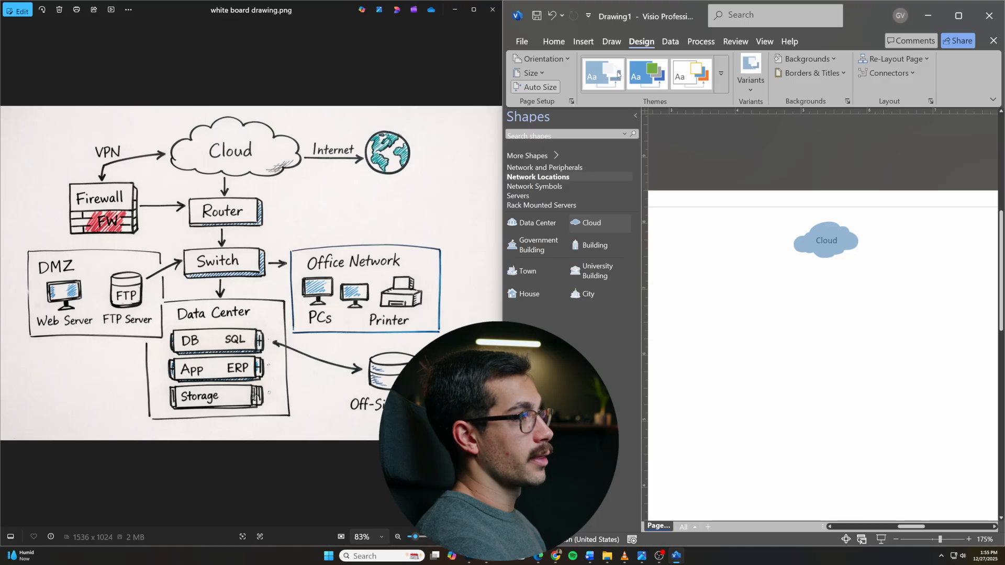
left_click(721, 83)
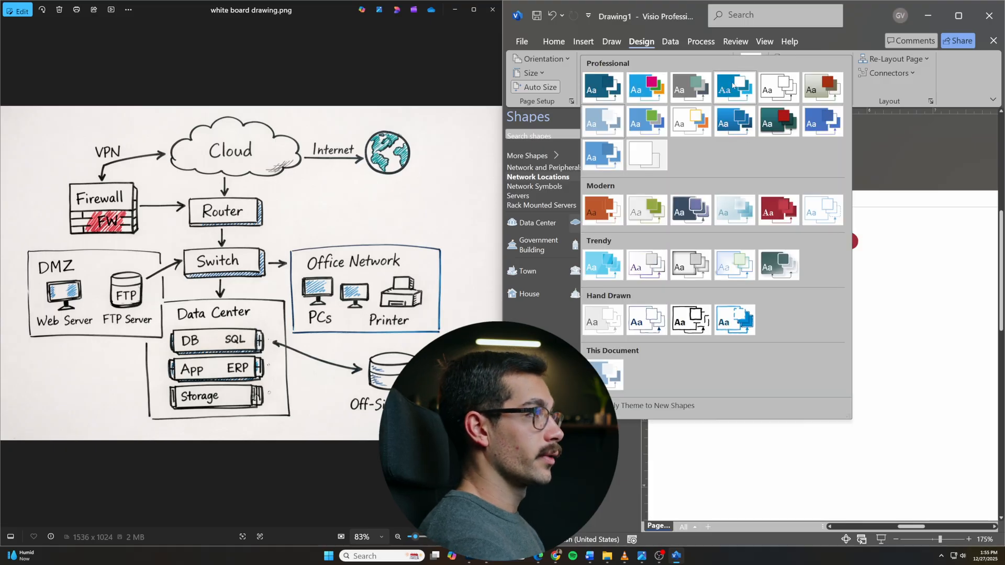
left_click(647, 44)
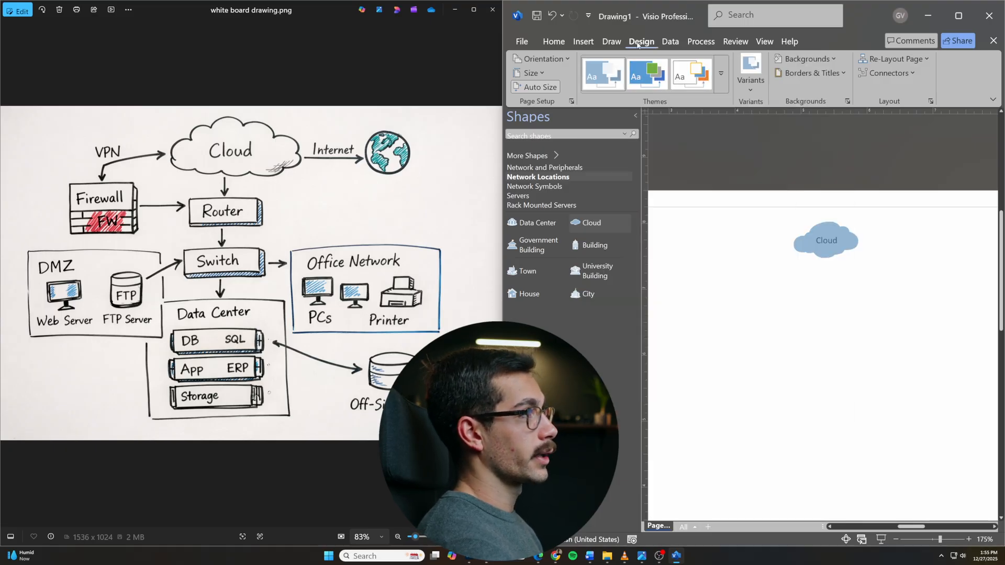
left_click(692, 76)
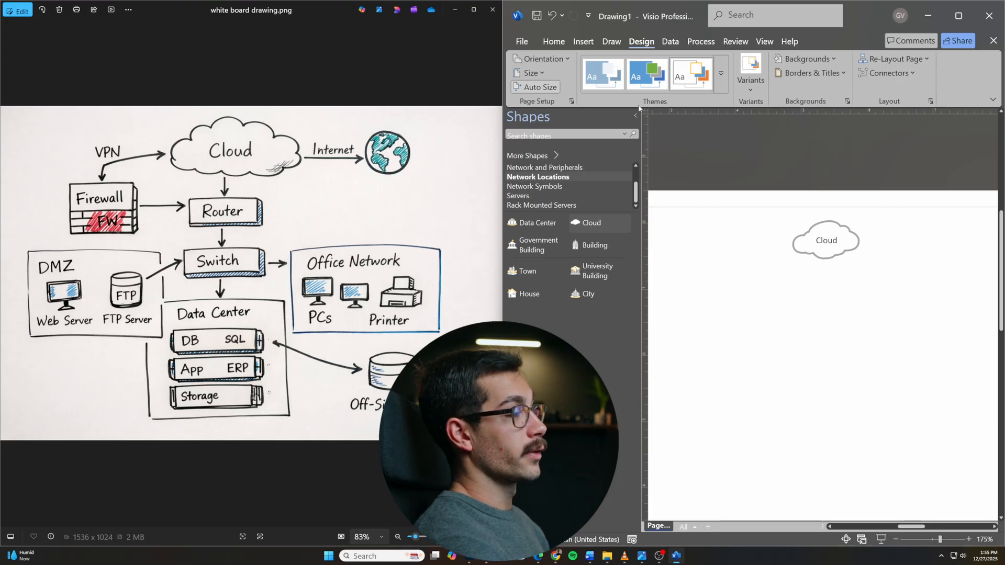
Place a Router shape from the Network and Peripherals stencil below the cloud, joined to it by a connector.
left_click(556, 42)
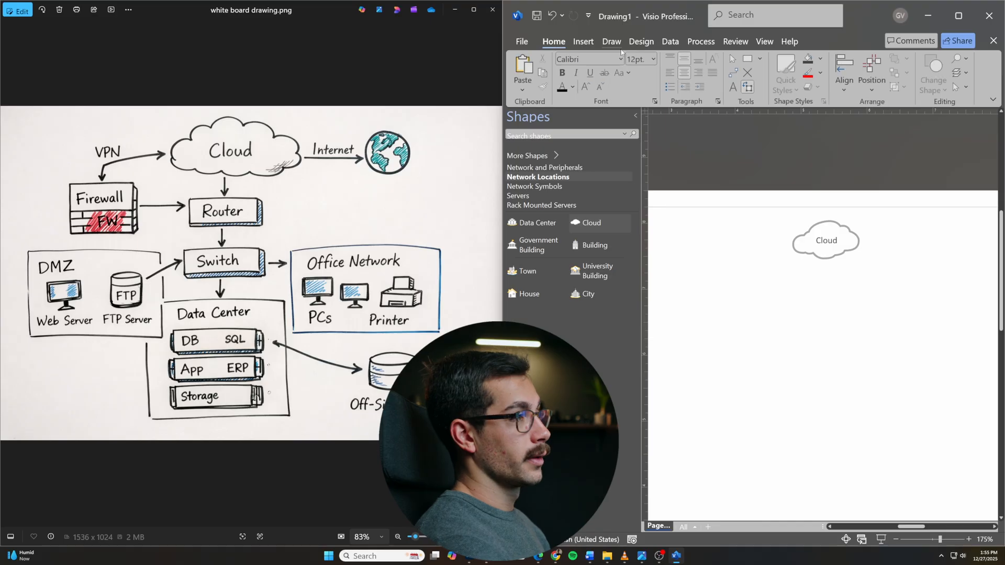
left_click(733, 73)
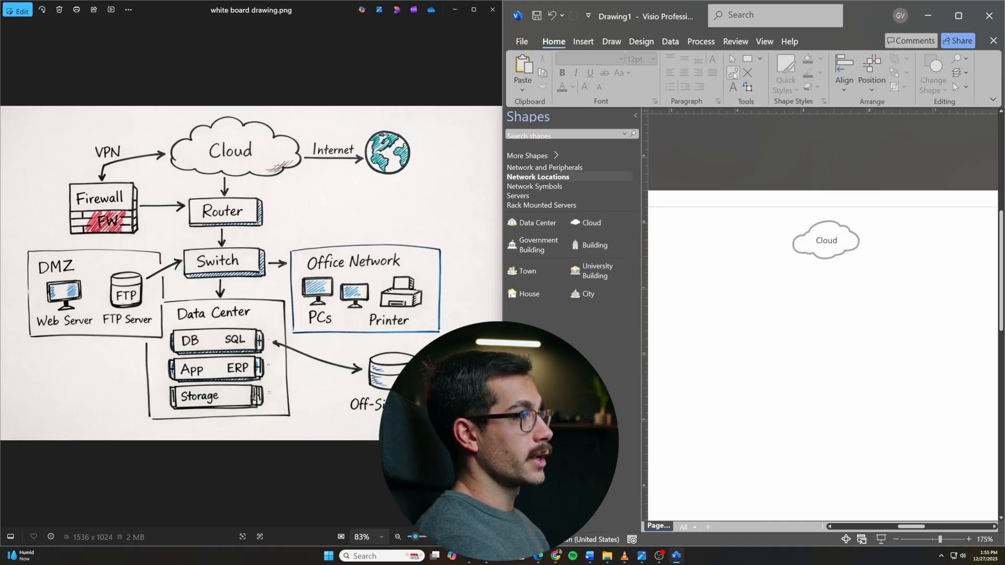
left_click(835, 236)
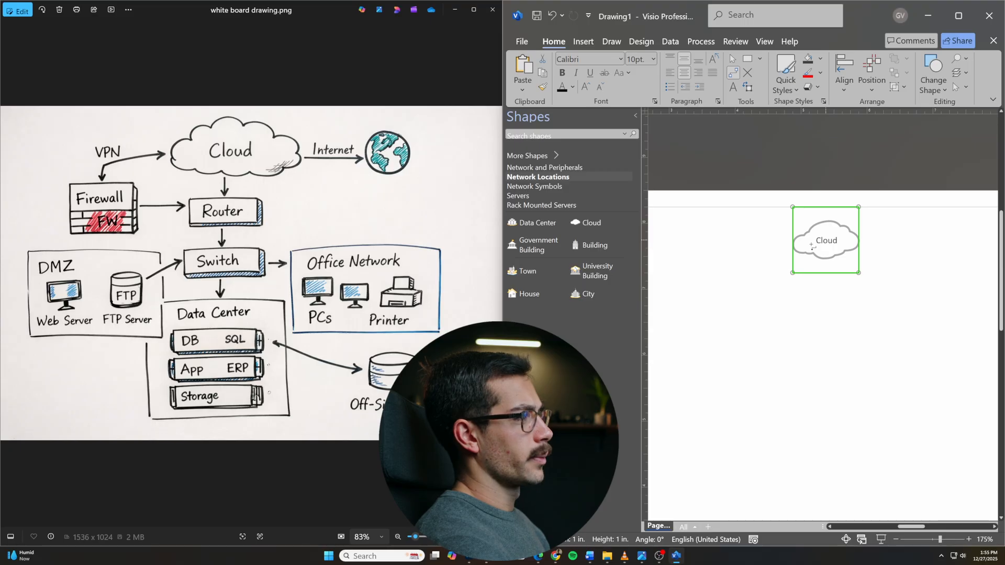
left_click(546, 167)
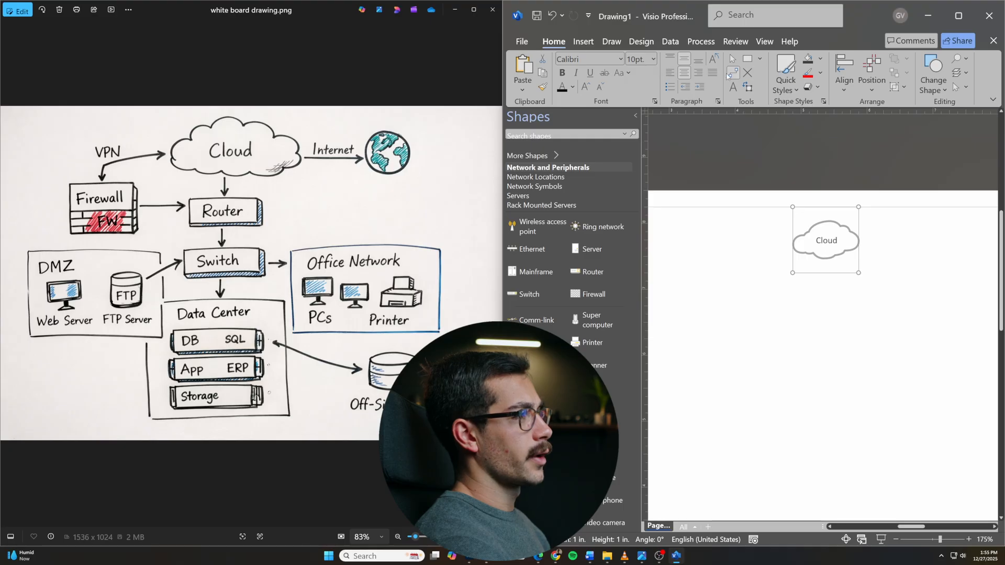
left_click_drag(790, 284, 827, 318)
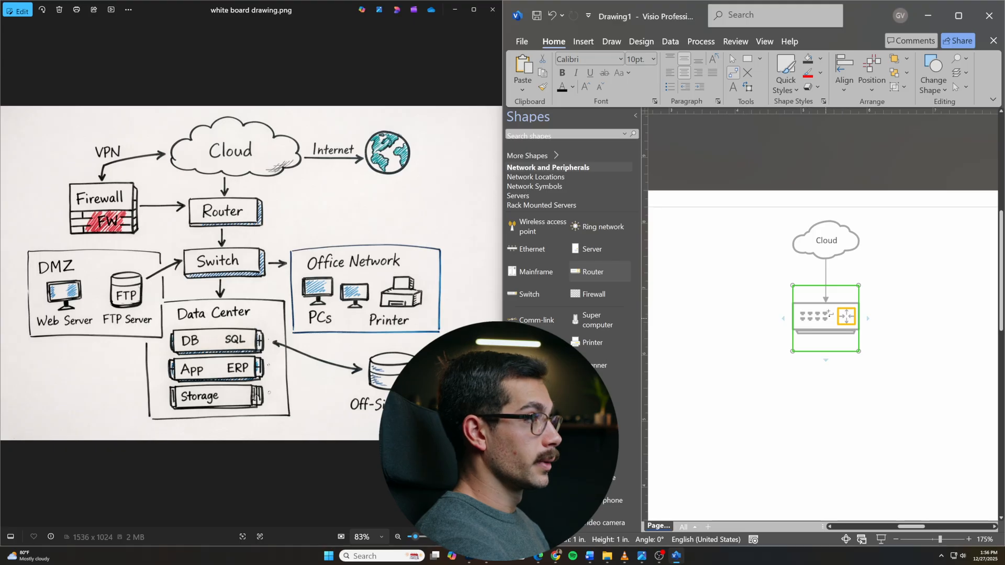
Try to move the router closer beneath the cloud, and undo the move.
mouse_move(829, 314)
left_mouse_down()
mouse_move(837, 316)
mouse_move(819, 320)
mouse_move(828, 296)
left_mouse_up()
key("ctrl+z")
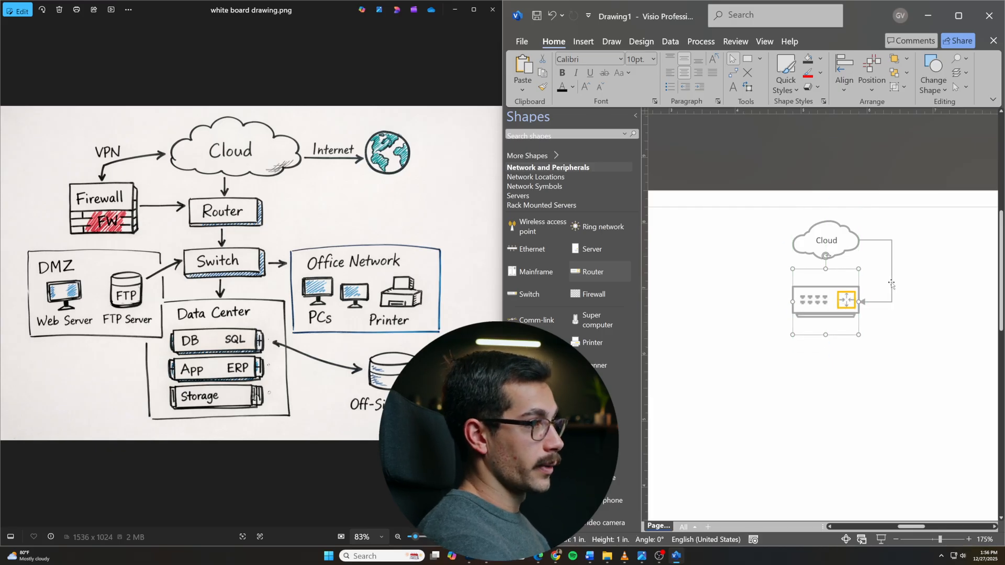
key("ctrl+z")
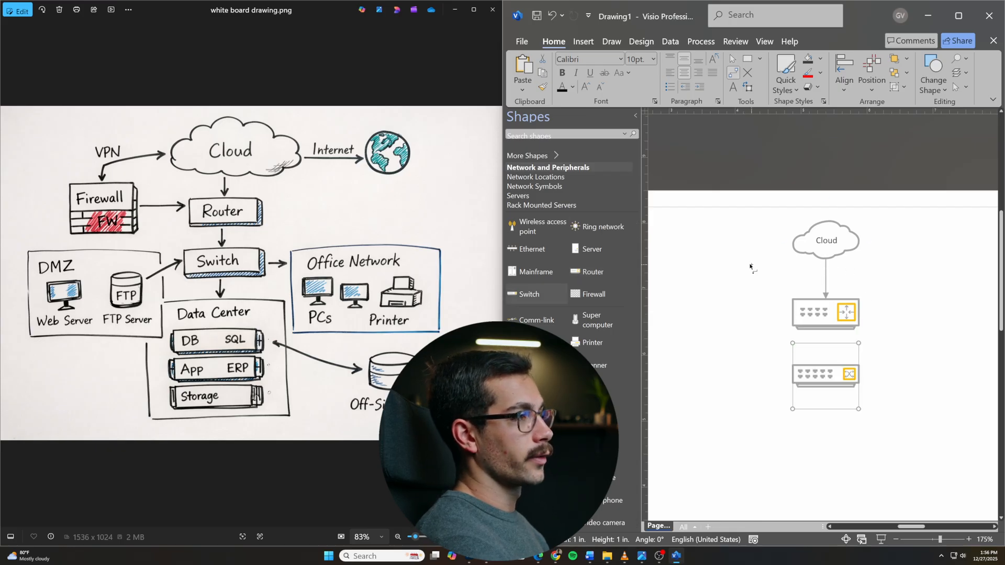
Undo the unconnected switch and place a Switch shape below the router, joined to it by a connector.
key("ctrl+z")
left_click(811, 311)
left_click_drag(531, 294, 825, 386)
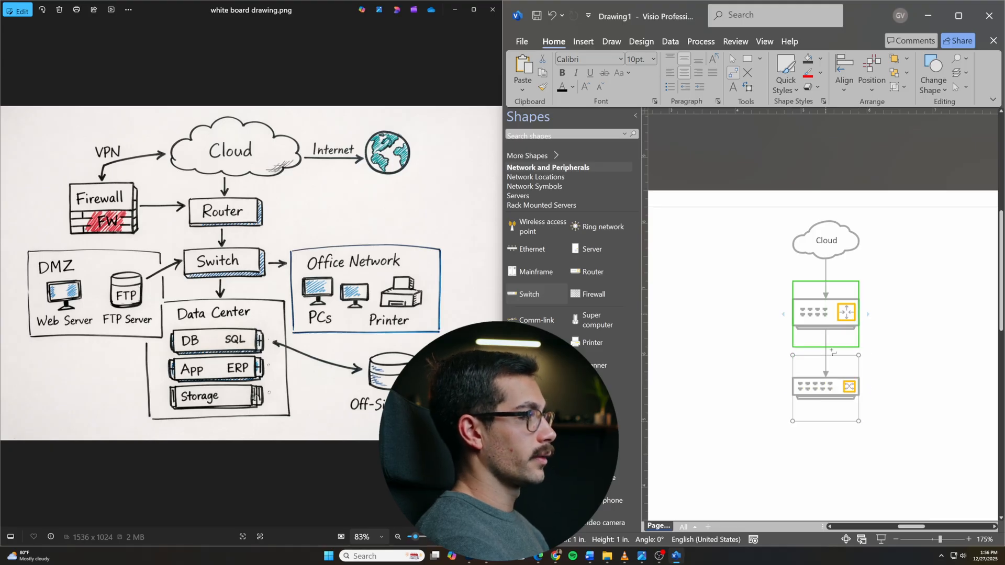
Search the shapes for "data", try a connected Data Center shape below the switch, and delete it.
scroll(569, 343, "down", 1)
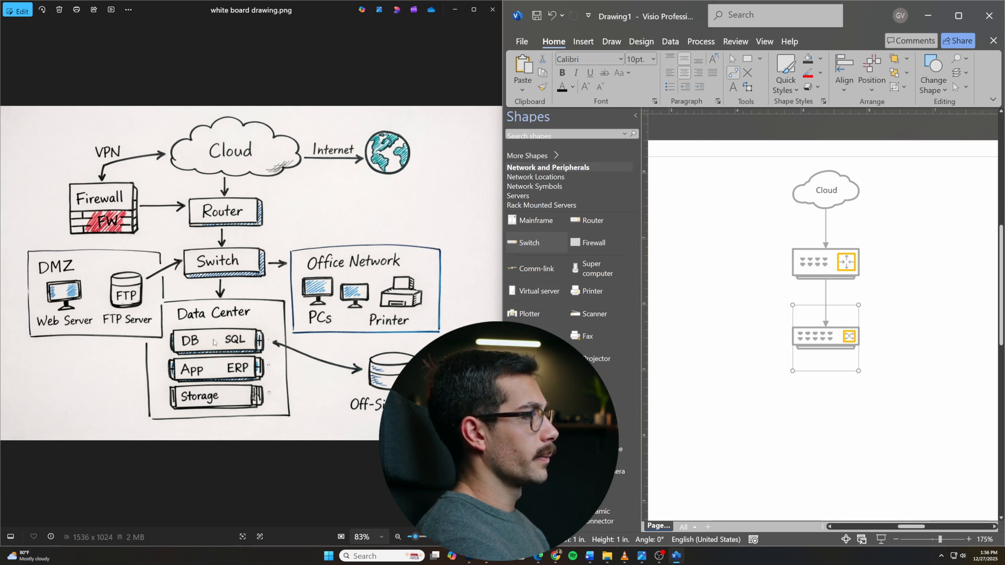
scroll(570, 369, "up", 2)
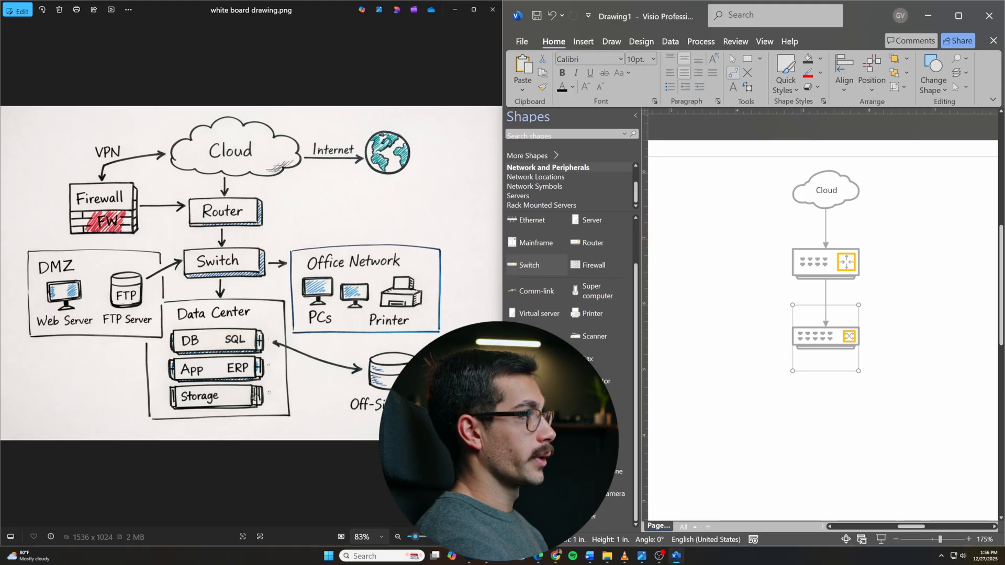
left_click(556, 134)
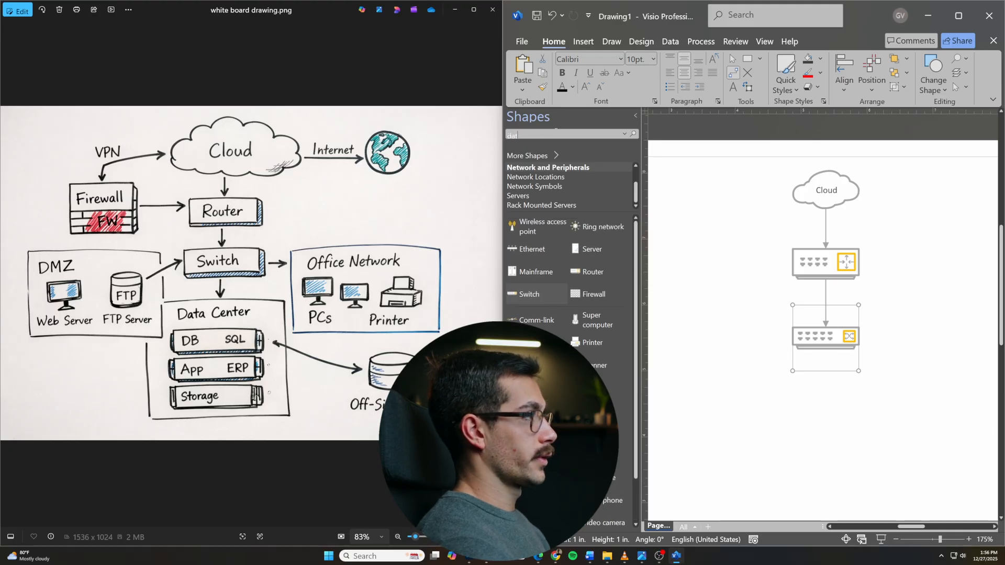
type("data")
key("Return")
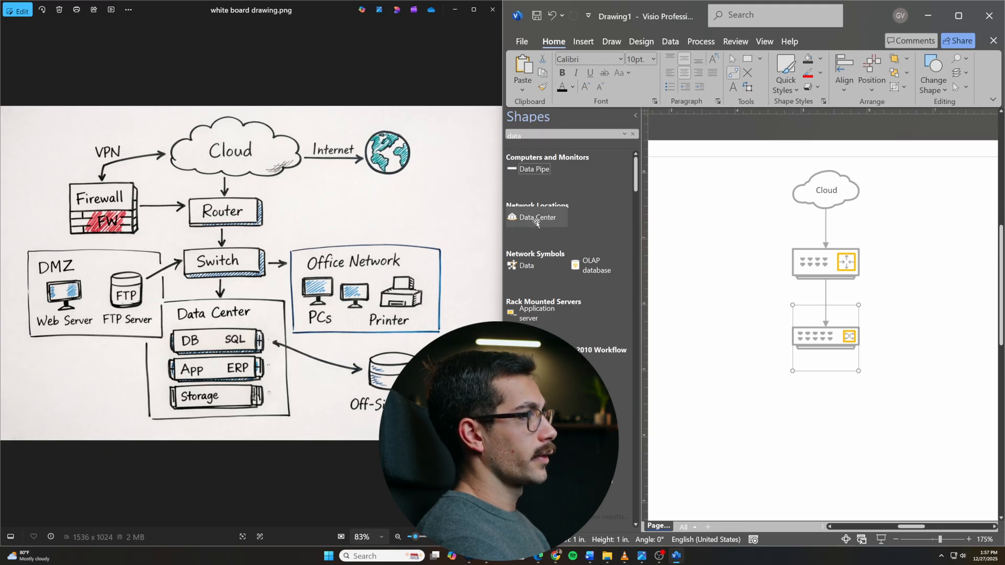
left_click_drag(527, 219, 826, 424)
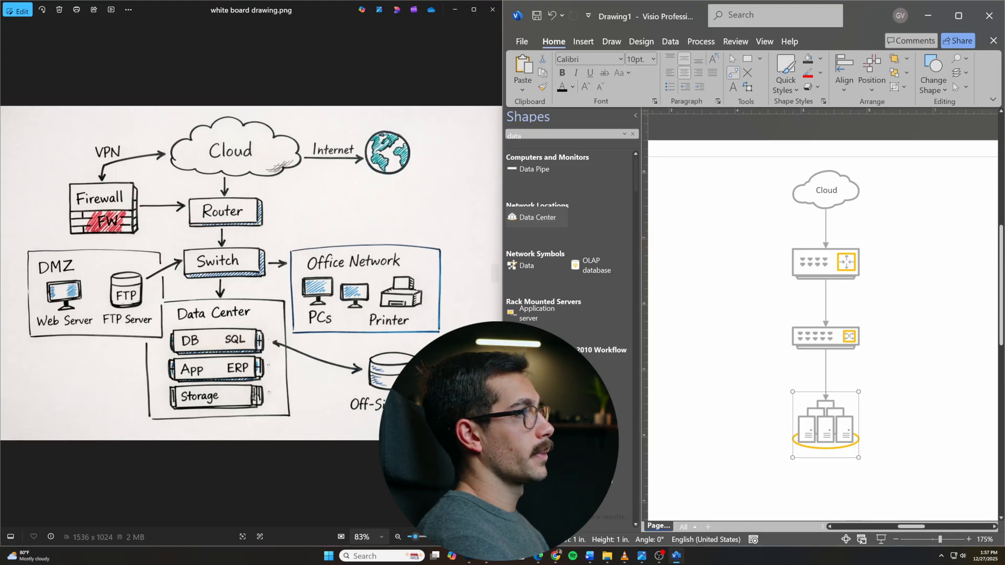
key("Delete")
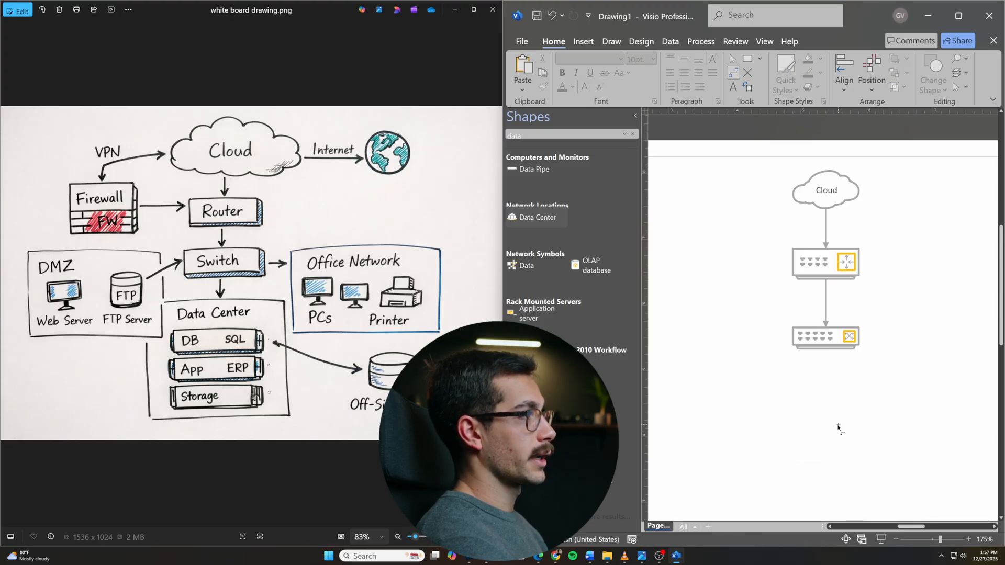
Clear the shape search, open the General Basic Shapes stencil, and place a 1.5 by 1 in. Rectangle below the switch, connected to it.
left_click(633, 133)
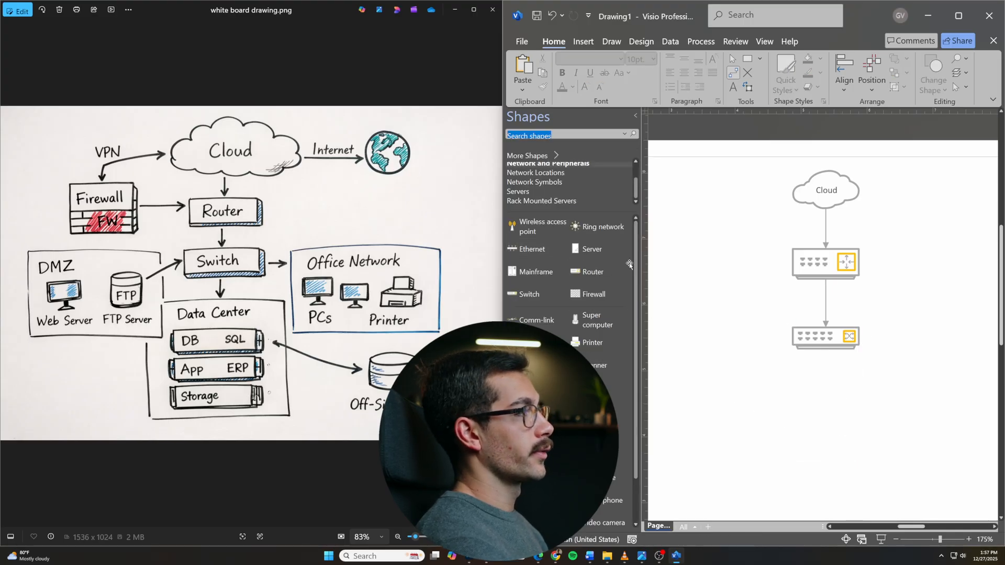
scroll(544, 173, "up", 3)
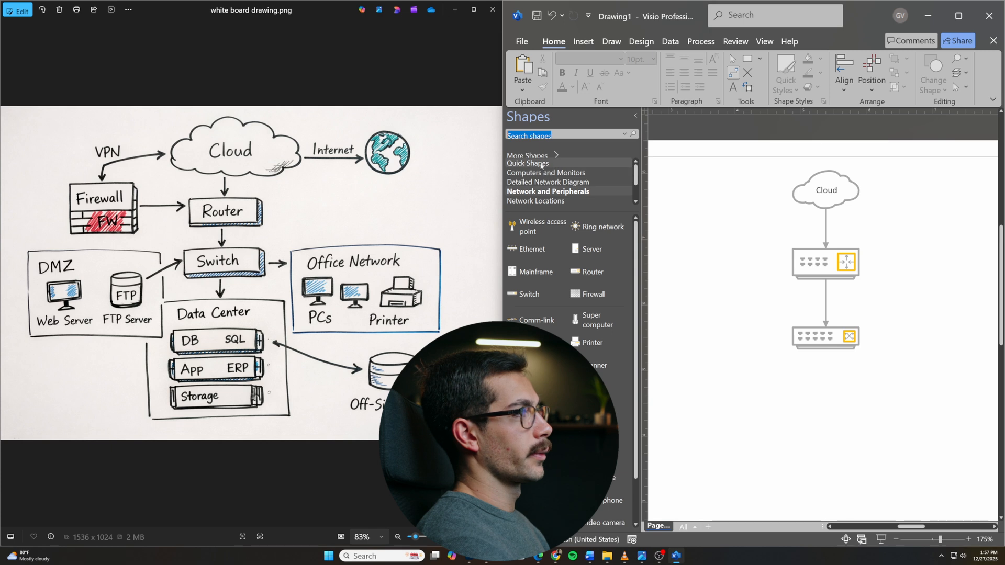
left_click(541, 164)
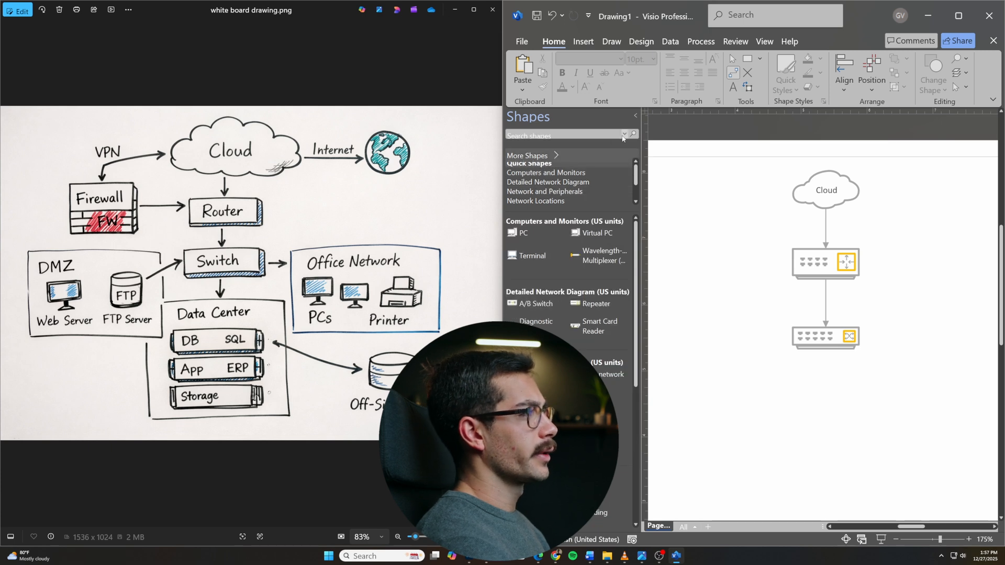
scroll(577, 200, "down", 2)
scroll(576, 194, "up", 2)
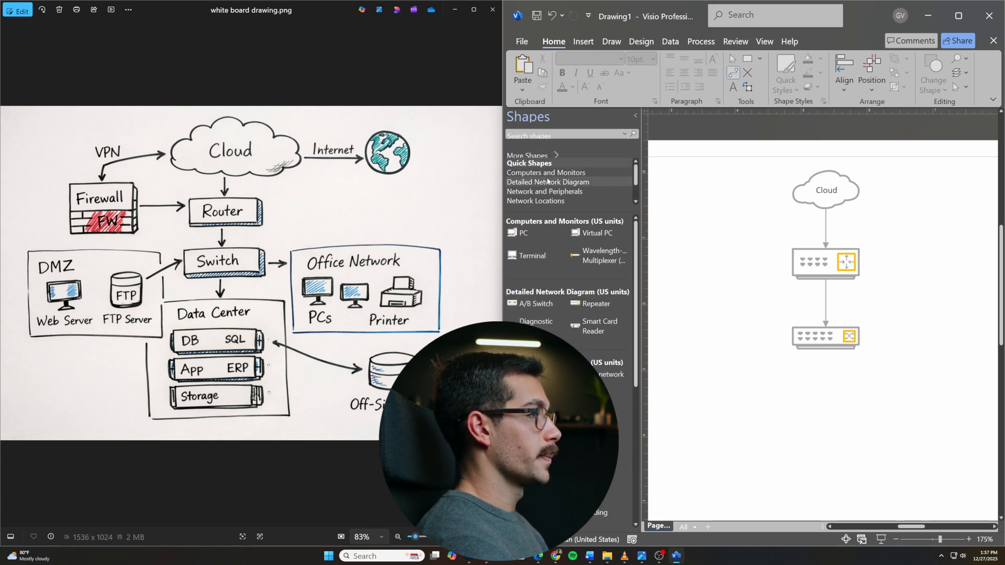
left_click(557, 156)
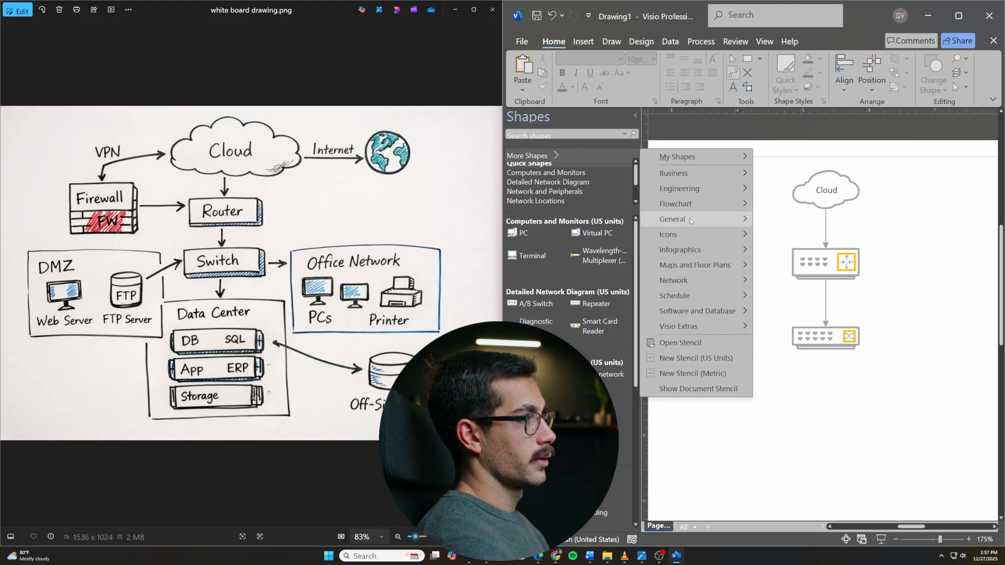
mouse_move(691, 220)
left_click(790, 219)
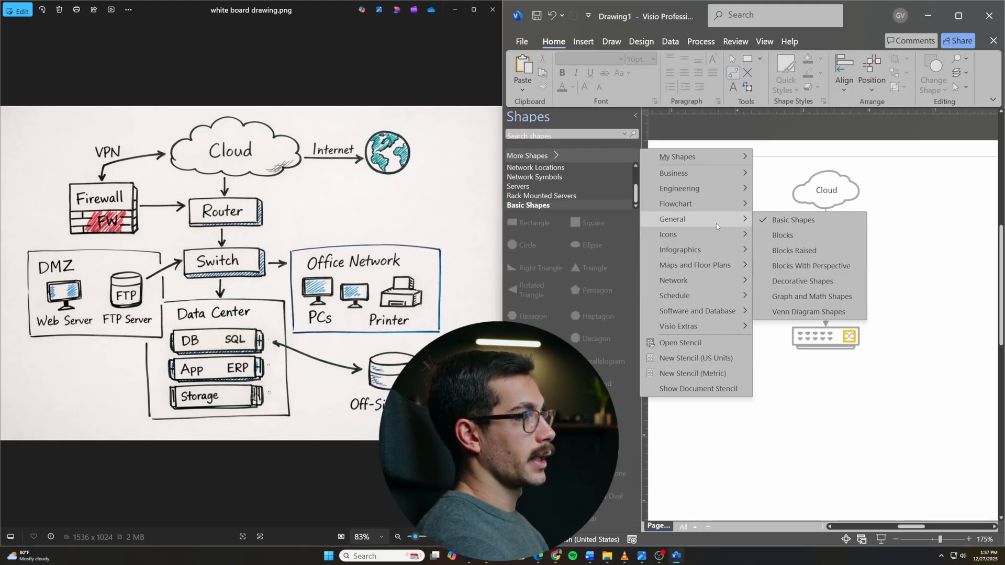
left_click(558, 225)
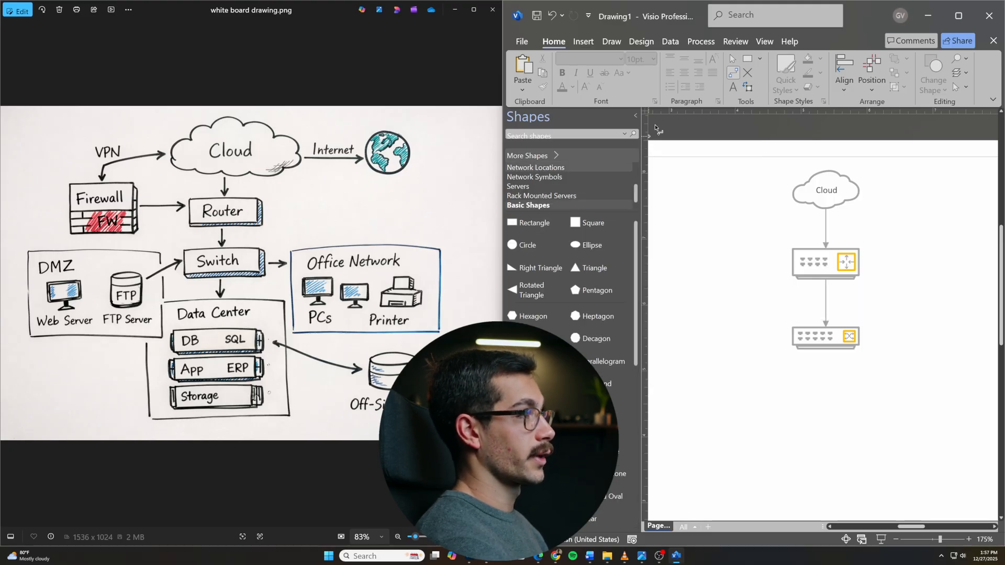
left_click(835, 337)
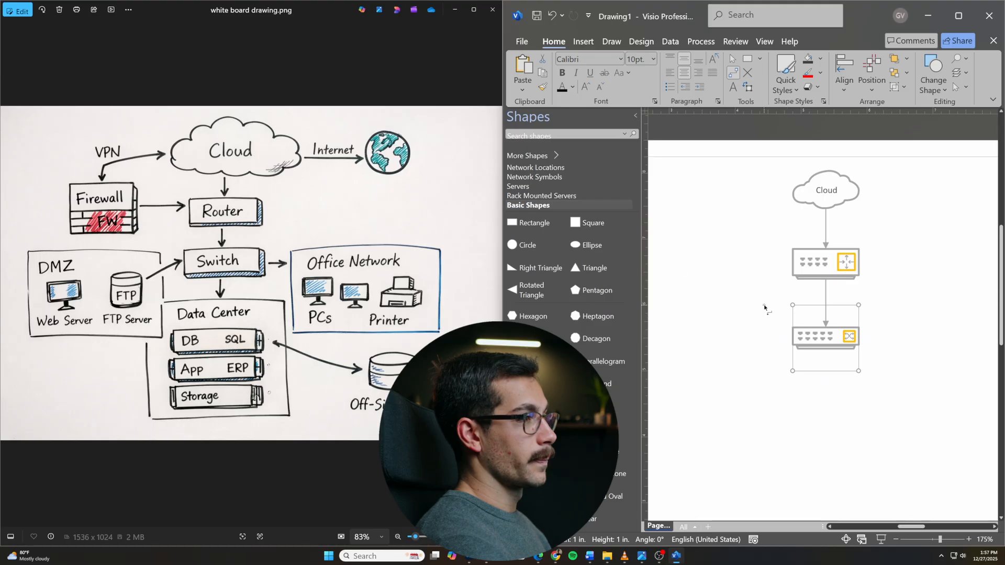
left_click_drag(534, 222, 833, 337)
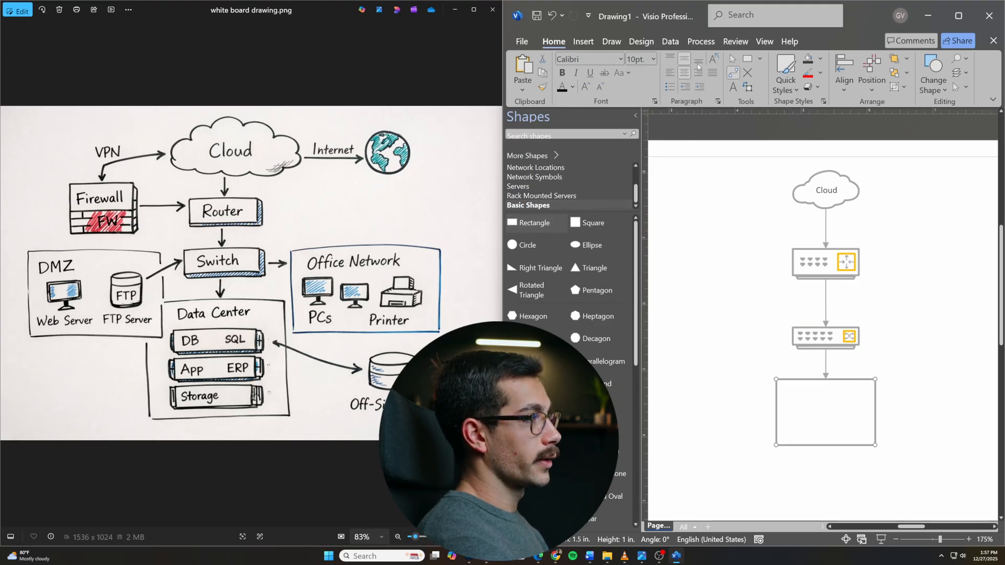
Label the lower network device Switch and the upper one Router.
left_click(732, 60)
left_click(823, 336)
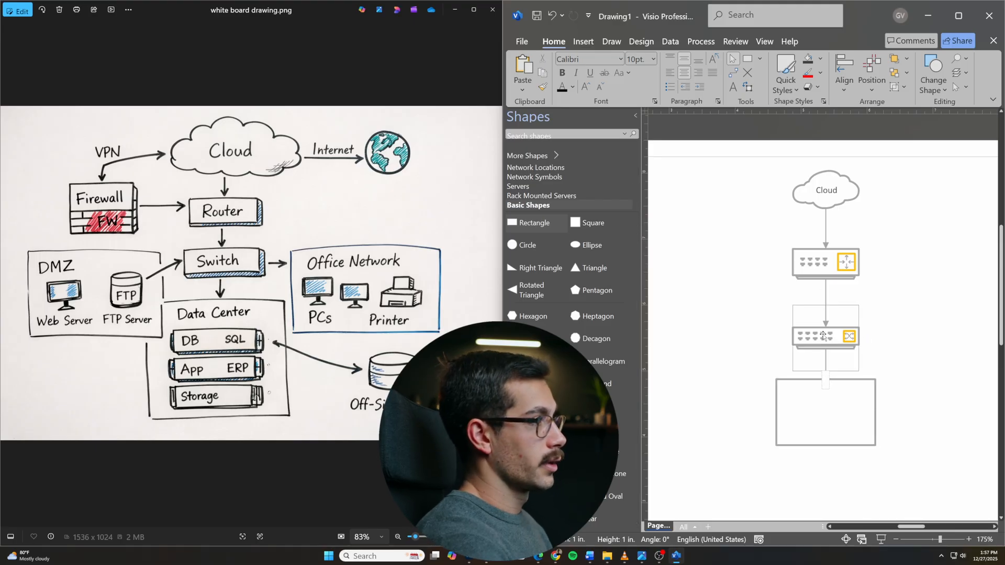
type("Switch")
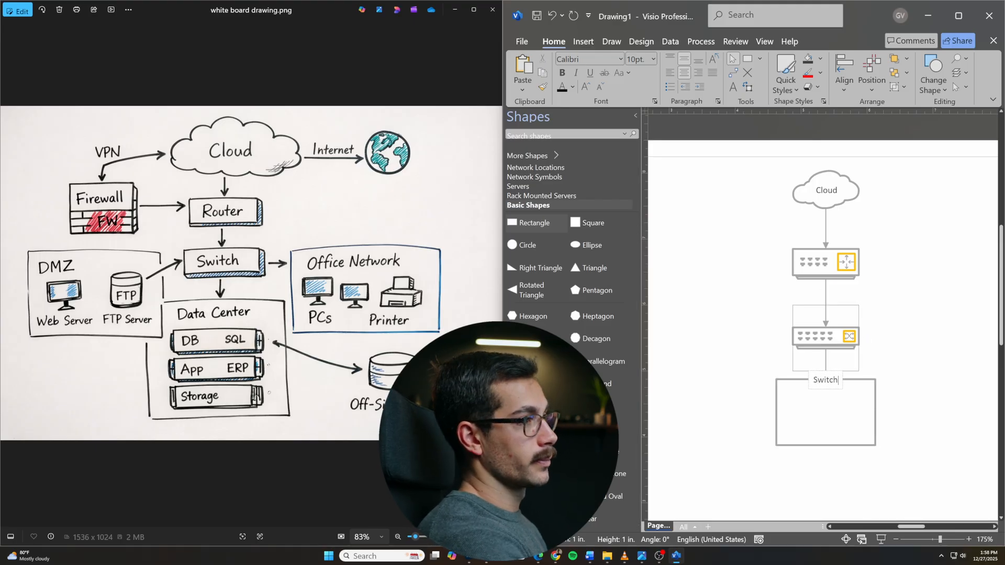
left_click(835, 266)
type("Router")
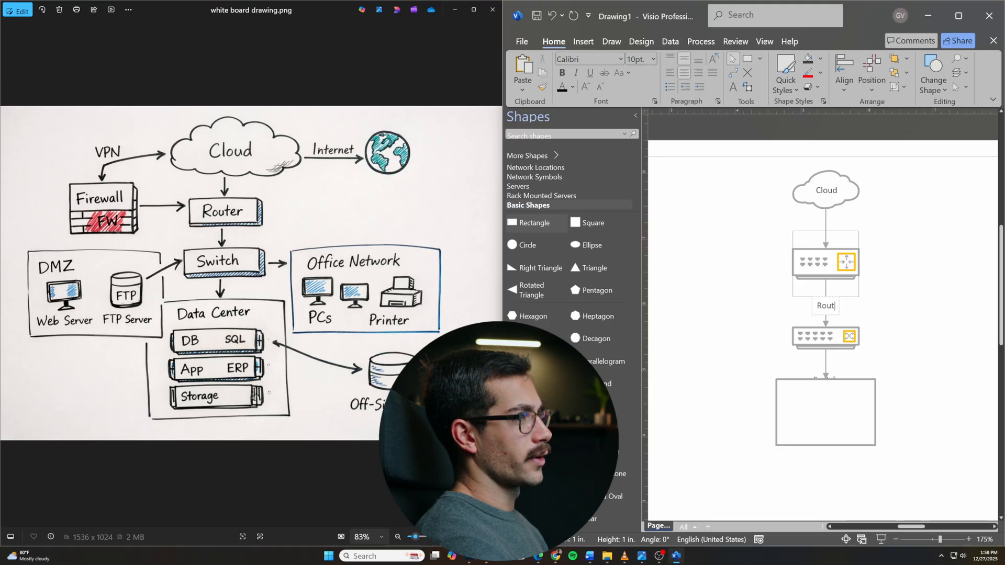
Move the Router and Switch labels up beneath their shapes, offset to the right of the connectors.
left_click(777, 293)
left_click(748, 87)
left_click_drag(826, 309, 841, 285)
left_click_drag(818, 379, 835, 354)
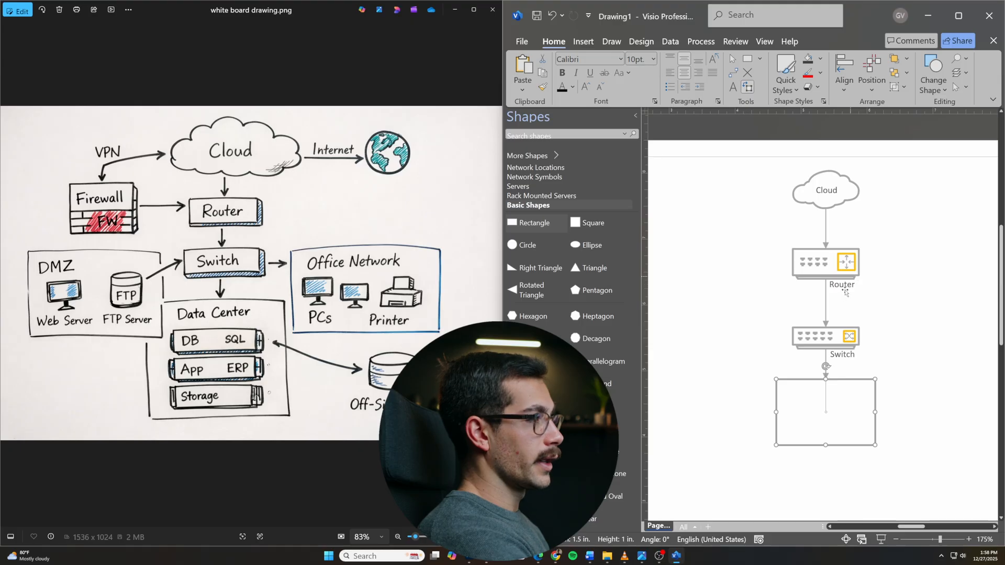
Label the rectangle Data Center and move the text to the top inside its border.
type("Data Center")
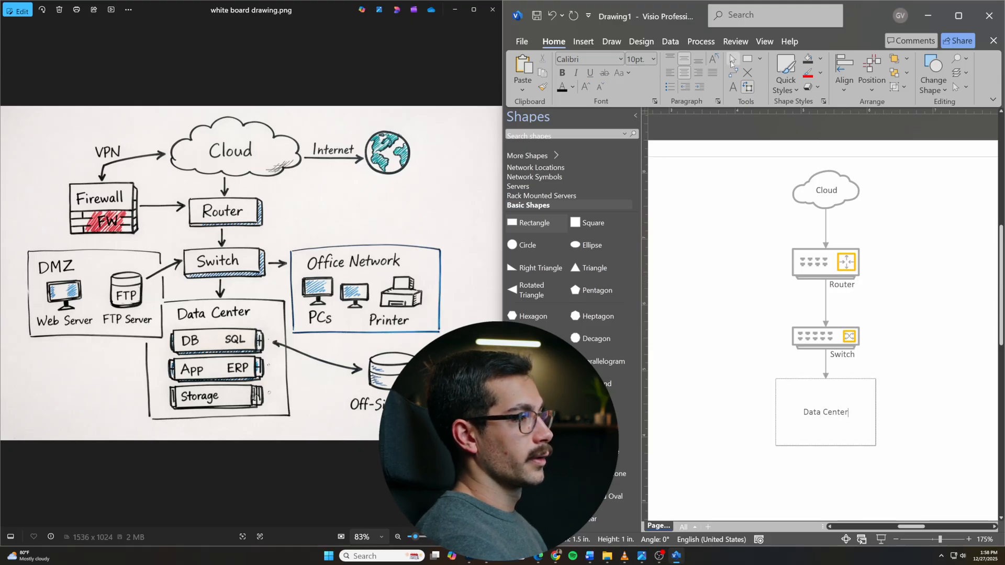
left_click_drag(829, 412, 829, 388)
left_click(732, 58)
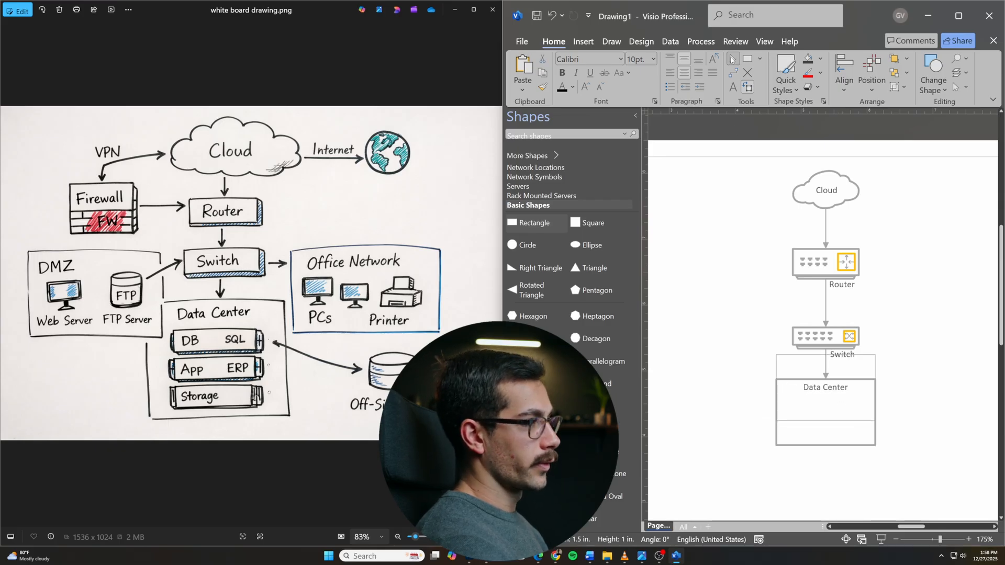
left_click(794, 442)
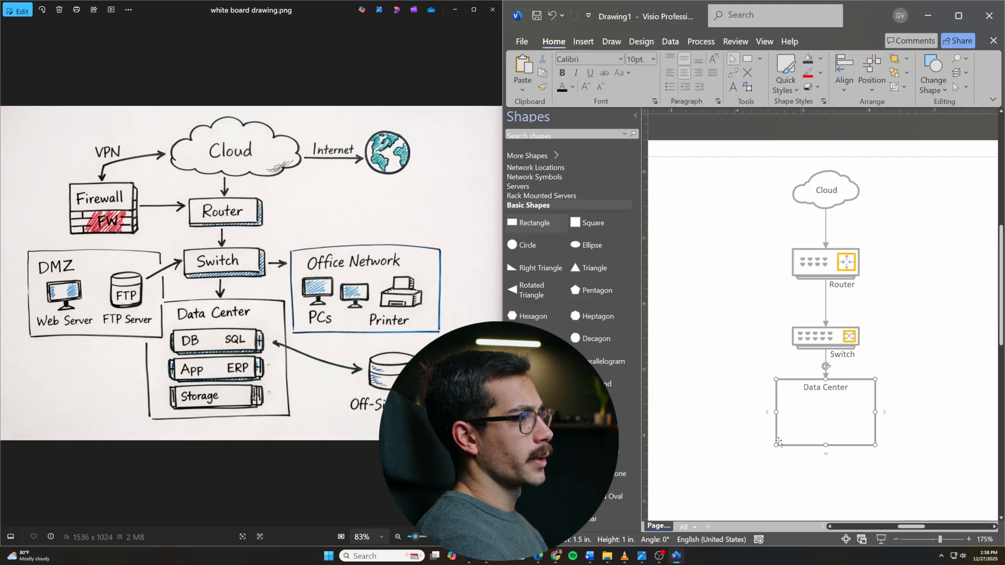
Enlarge the Data Center rectangle to 3.125 by 2.083 in., keeping it centred beneath the switch.
left_click_drag(775, 446, 710, 489)
left_click_drag(873, 495, 940, 507)
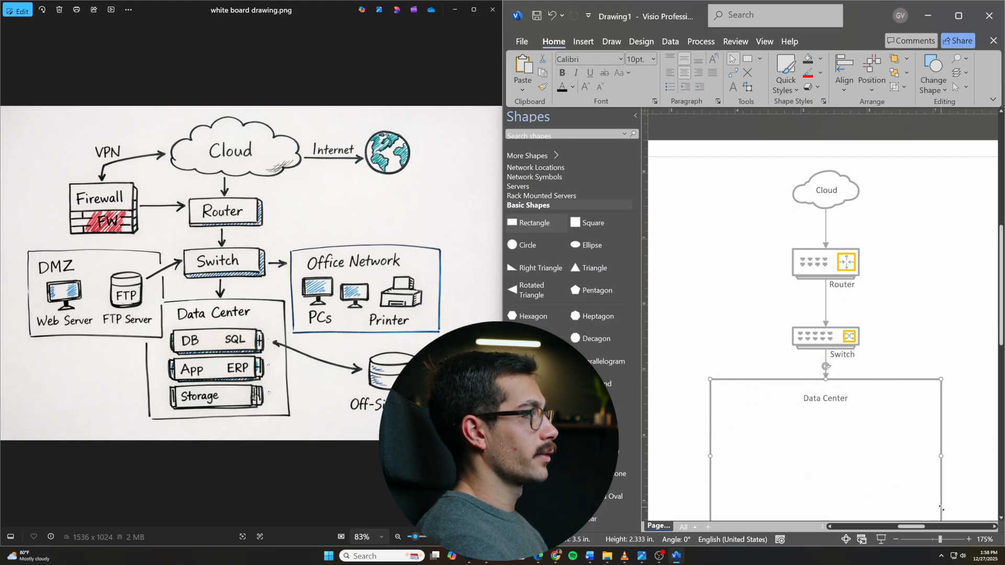
scroll(885, 381, "down", 2)
left_click_drag(940, 328, 916, 345)
left_click_drag(710, 483, 723, 475)
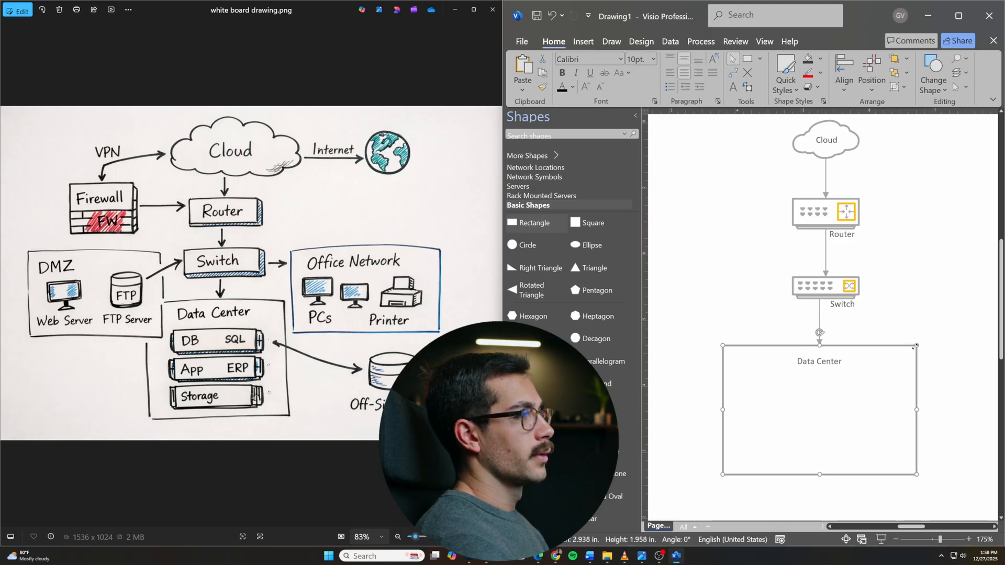
left_click_drag(916, 345, 929, 337)
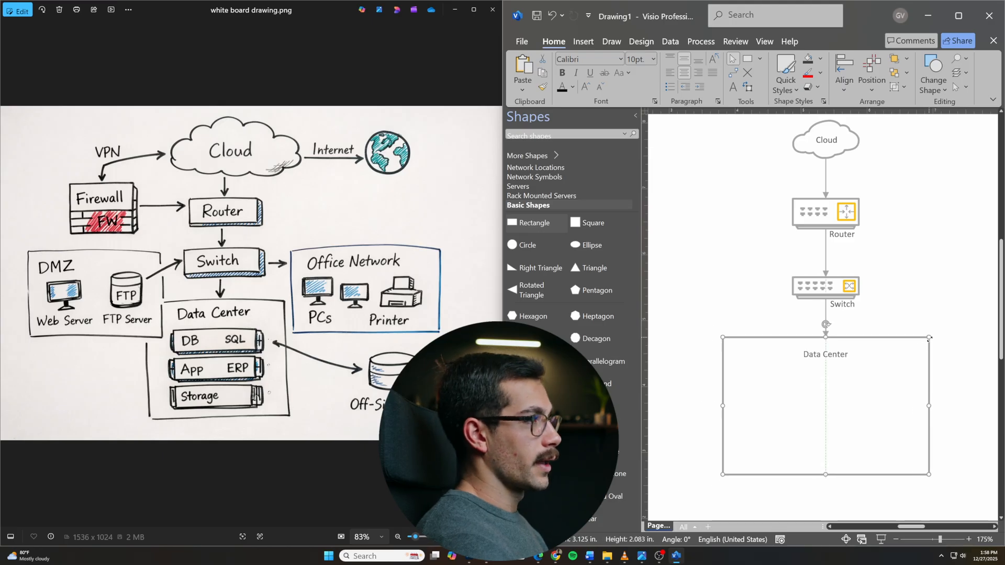
Place the database server and Application server shapes from the Rack Mounted Servers stencil in the Data Center, sizing them about 0.688 in. square.
left_click(541, 187)
left_click(536, 196)
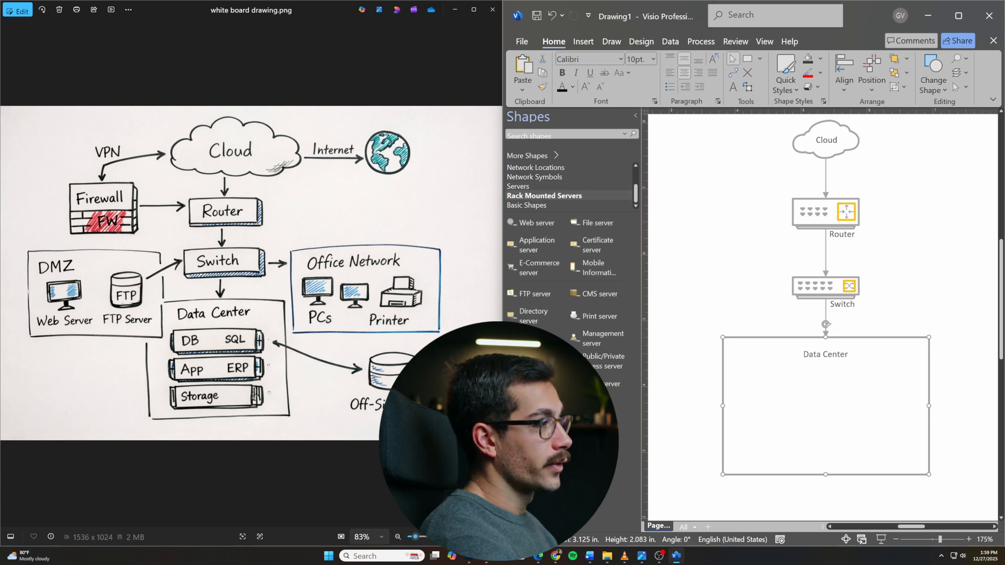
left_click_drag(662, 375, 817, 377)
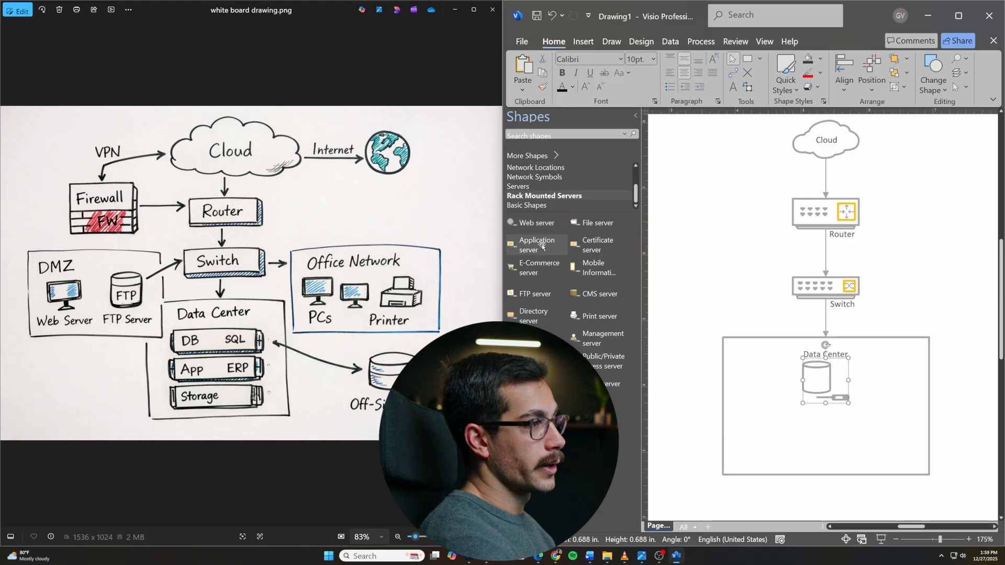
left_click_drag(540, 250, 831, 429)
left_click_drag(859, 461, 848, 442)
Make the Data Center rectangle taller and narrower, 2.375 by 2.688 in., centred on the switch connector.
left_click(927, 476)
left_click_drag(826, 475, 825, 514)
left_click_drag(722, 426, 747, 426)
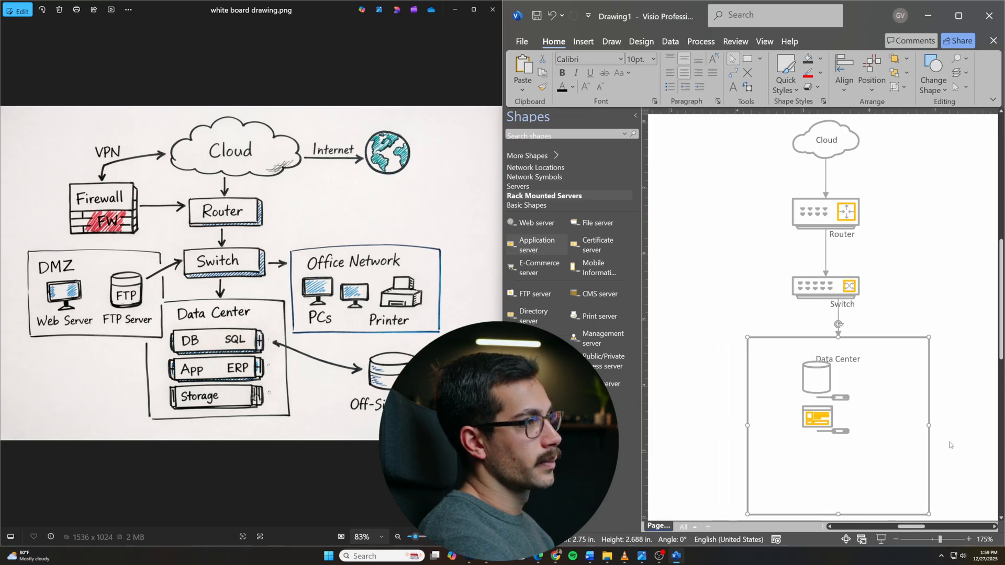
left_click_drag(929, 426, 904, 426)
scroll(931, 454, "down", 1)
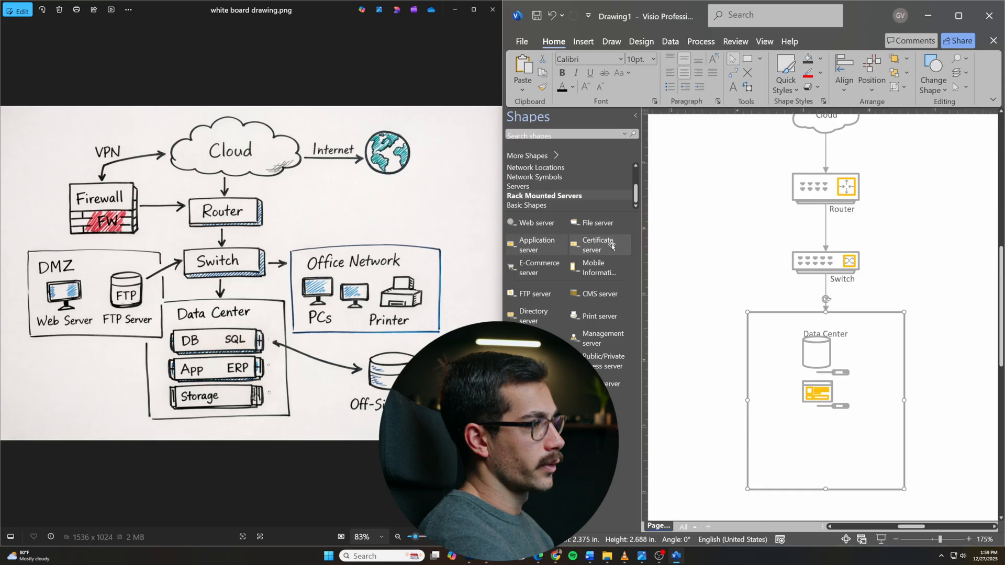
Add a File server about 0.813 in. square below the application server and space the three server icons evenly.
left_click_drag(597, 222, 825, 440)
left_click_drag(858, 407, 822, 443)
left_click_drag(820, 395, 820, 400)
left_click_drag(817, 352, 817, 356)
Move the Data Center label slightly higher, clear of the database icon.
left_click(748, 87)
left_click_drag(836, 338, 835, 329)
left_click(942, 281)
left_click(734, 59)
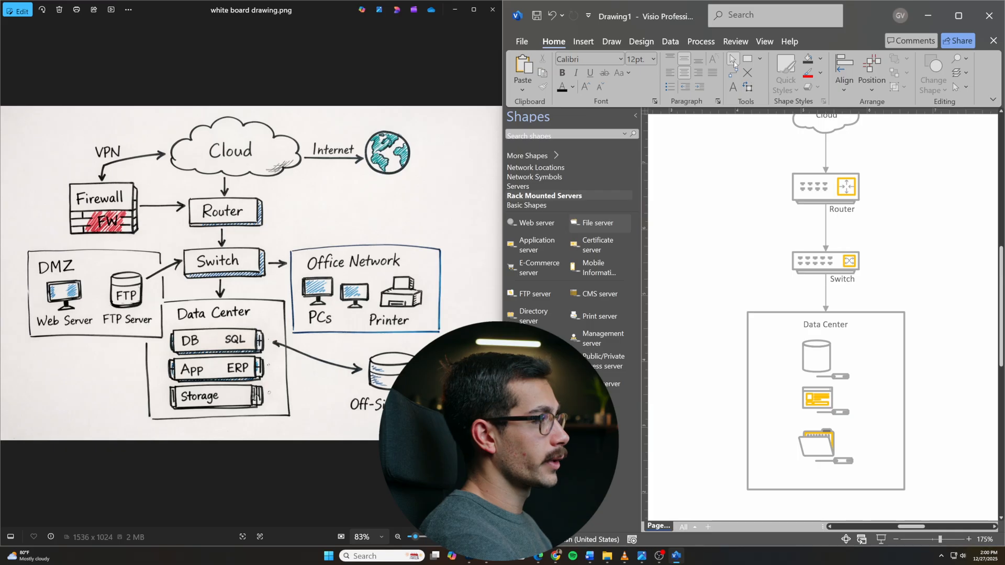
Label the database server DB SQL, with the text to the right of its icon.
left_click(810, 357)
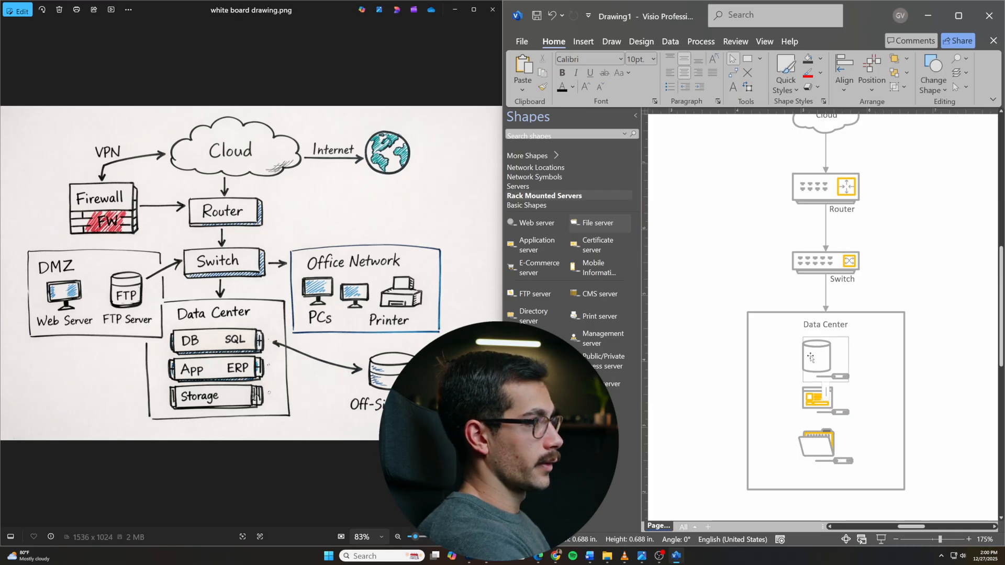
type("DB SQL")
left_click(947, 454)
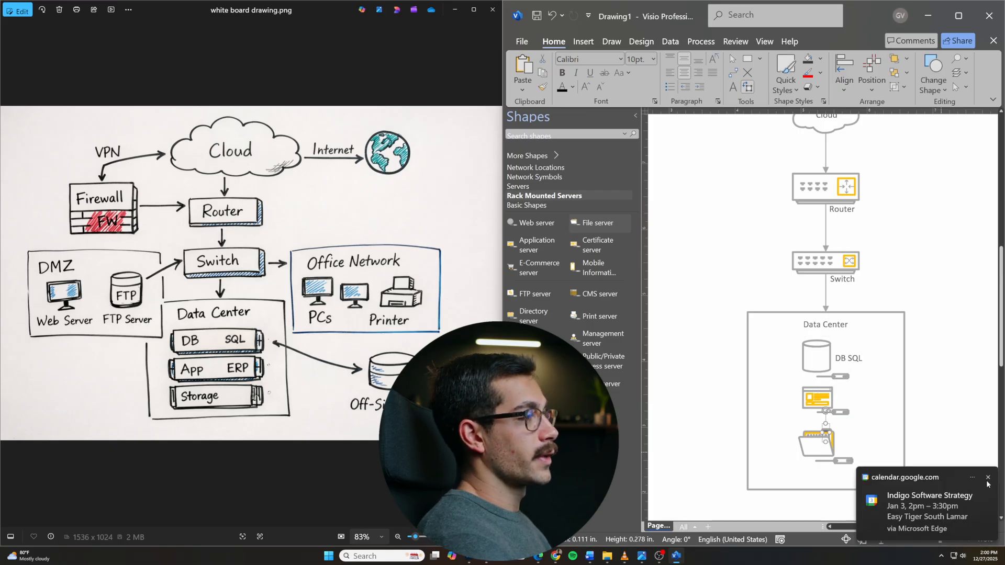
left_click(845, 355)
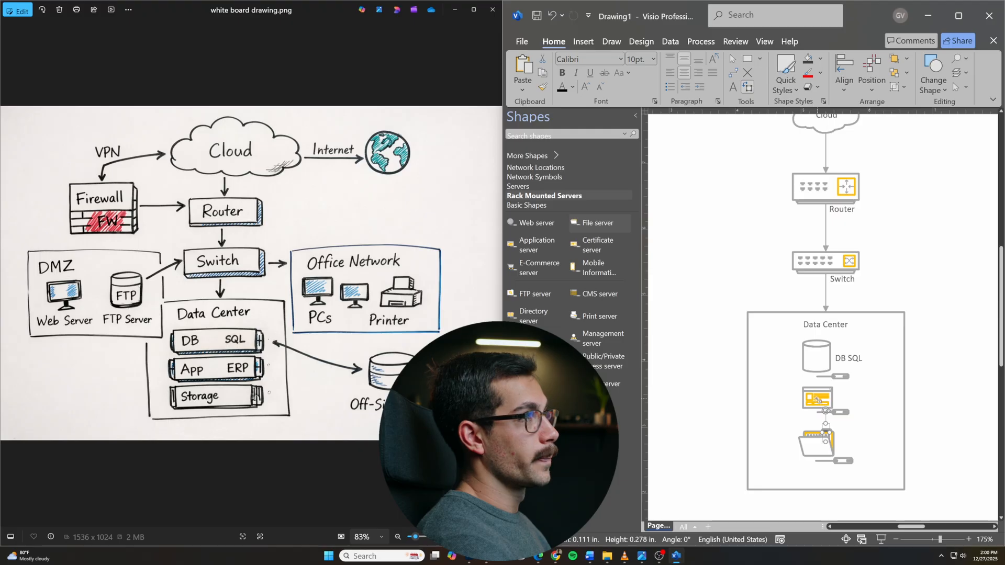
Label the application server APP ERP and the file server STORAGE.
left_click(818, 400)
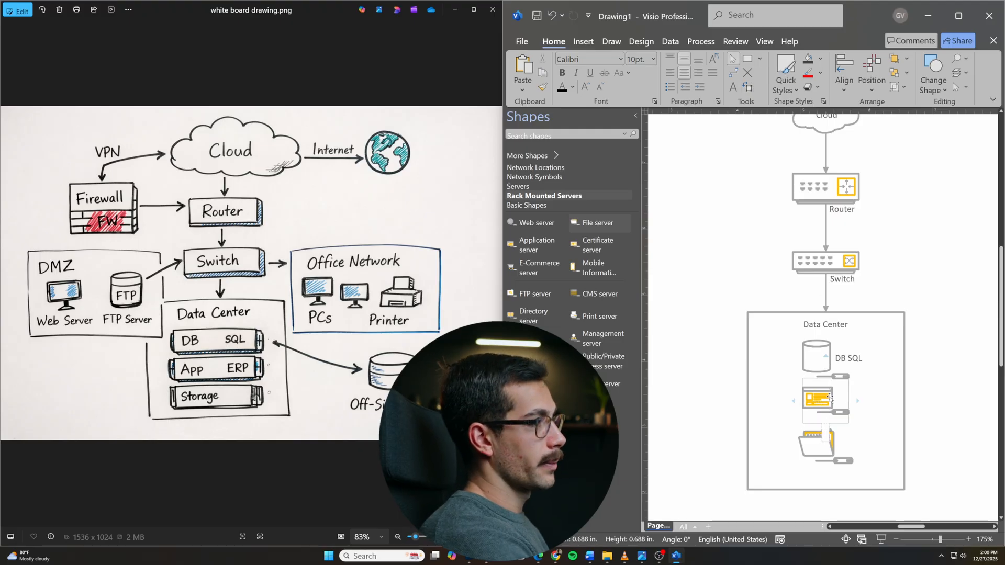
type("App ERP")
left_click(818, 458)
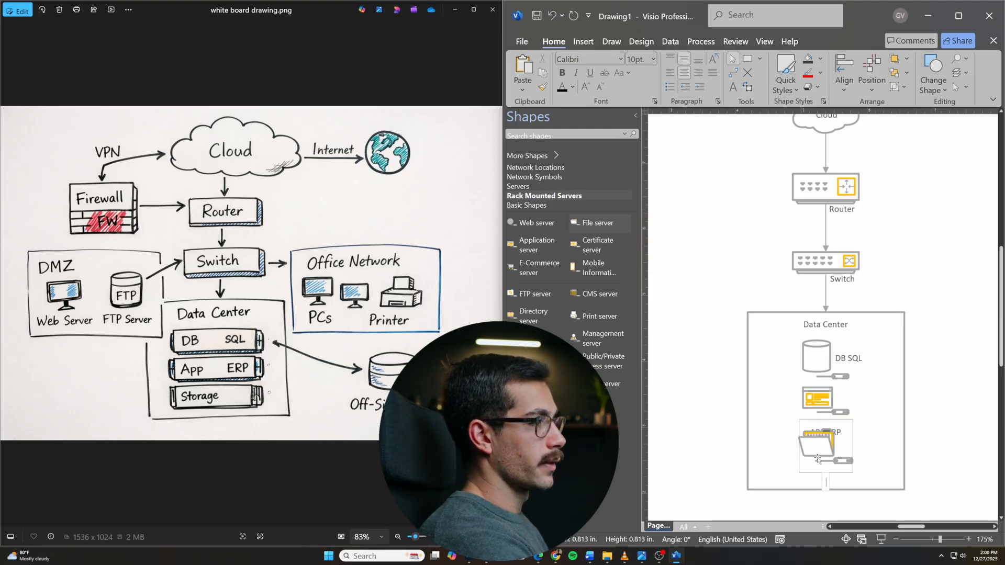
type("STORAGE")
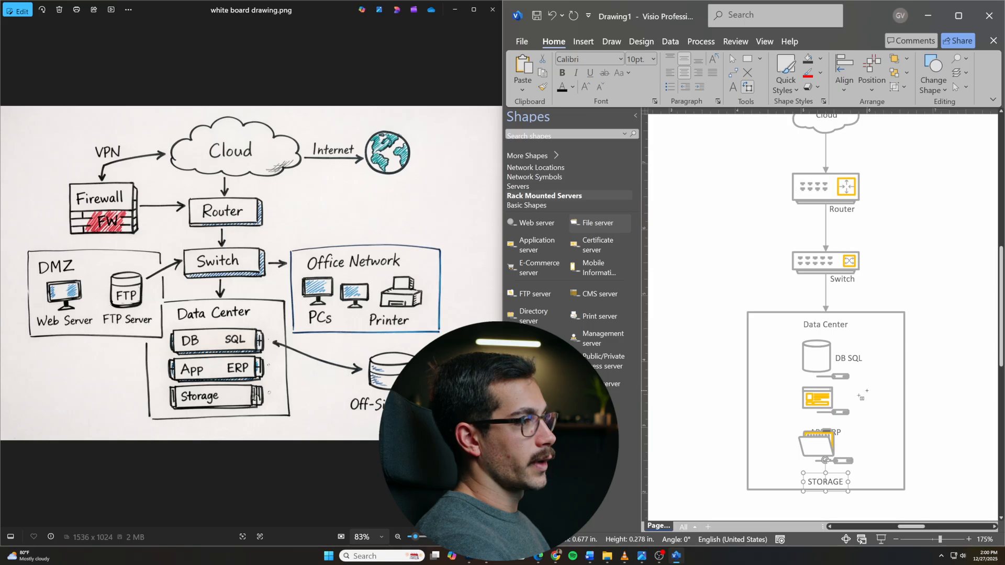
Move the APP ERP and STORAGE labels to the right of their icons.
left_click_drag(836, 434, 862, 400)
left_click_drag(833, 479, 863, 443)
left_click(954, 375)
left_click(733, 59)
Place a Firewall from the Network and Peripherals stencil left of the router, with an arrow connector from the cloud to its top.
scroll(984, 269, "up", 2)
left_click_drag(940, 540, 938, 539)
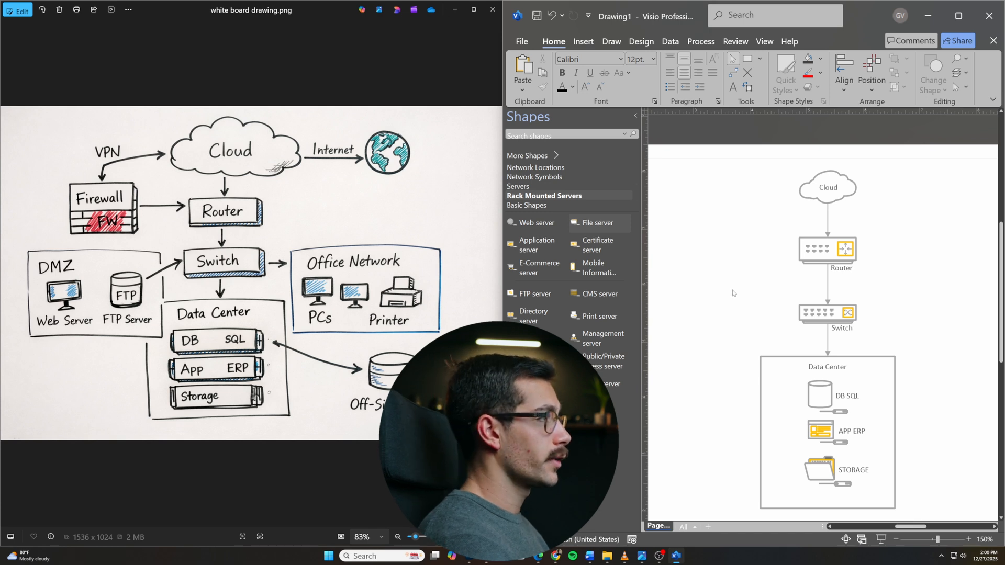
scroll(544, 198, "up", 2)
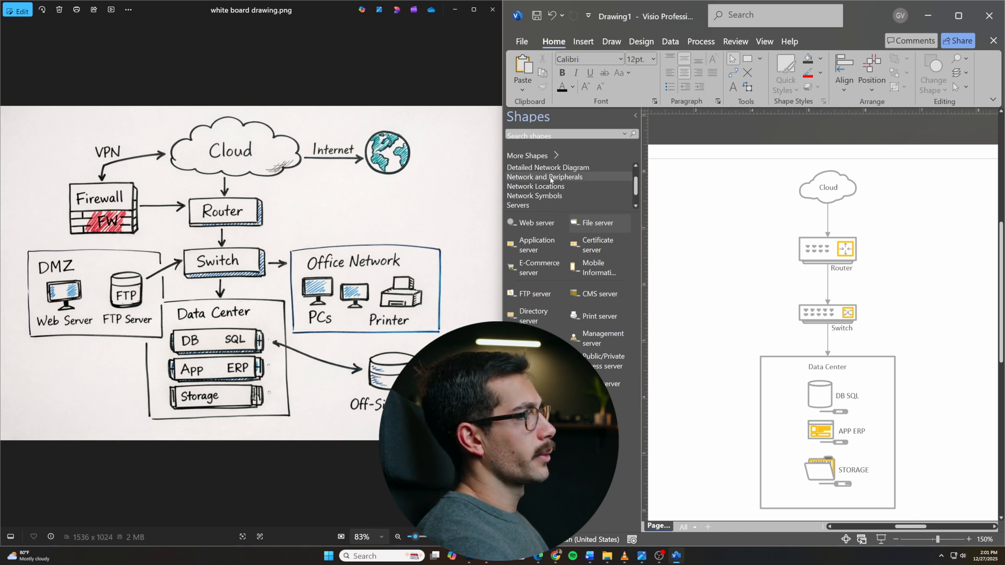
left_click(544, 197)
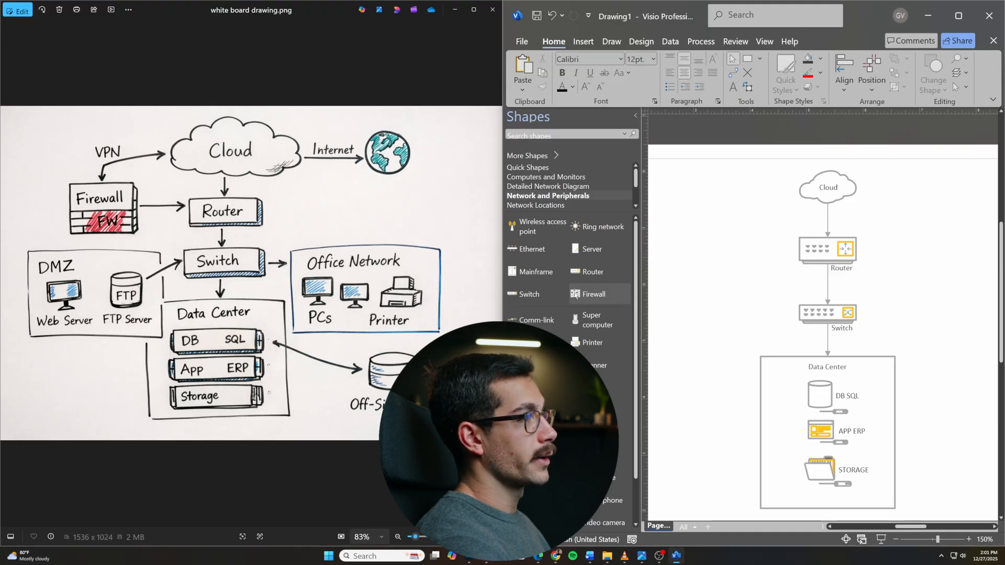
left_click_drag(583, 295, 745, 270)
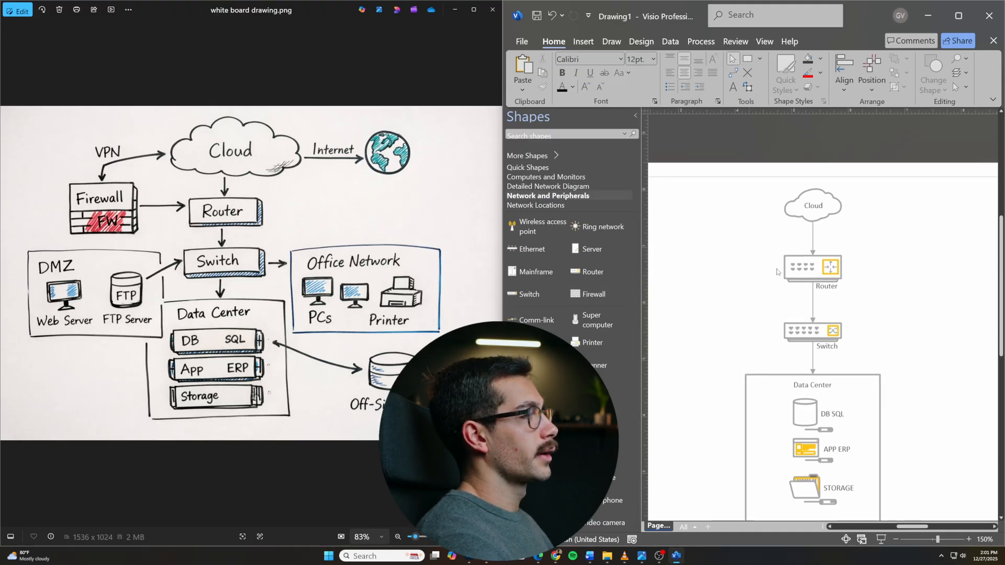
left_click(775, 209)
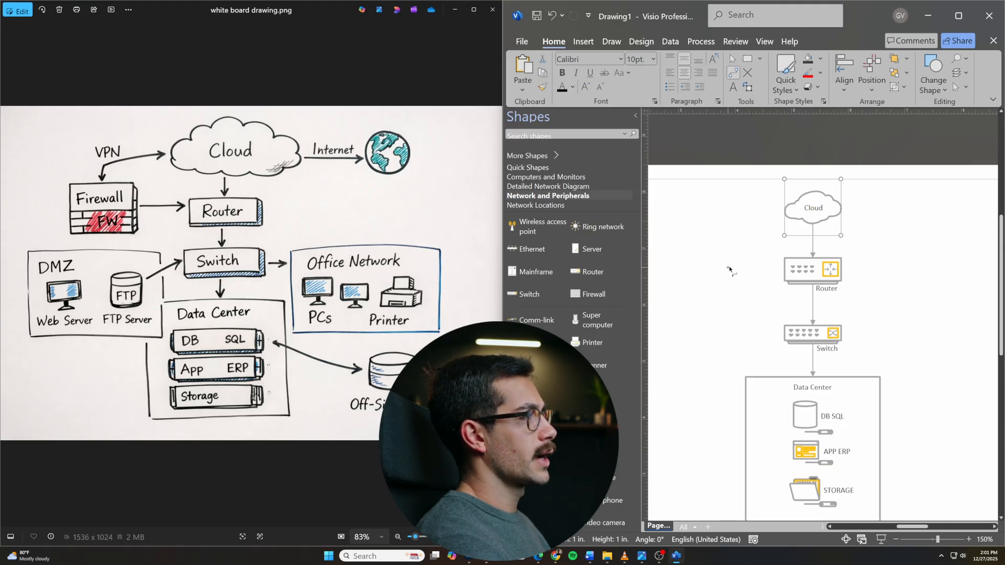
left_click_drag(607, 299, 721, 241)
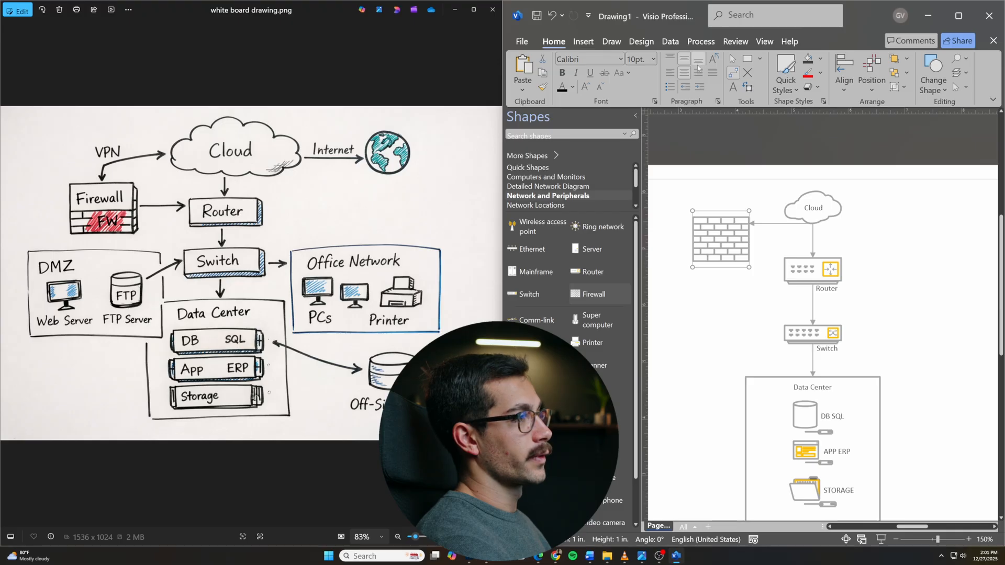
left_click(731, 59)
left_click_drag(730, 239, 718, 269)
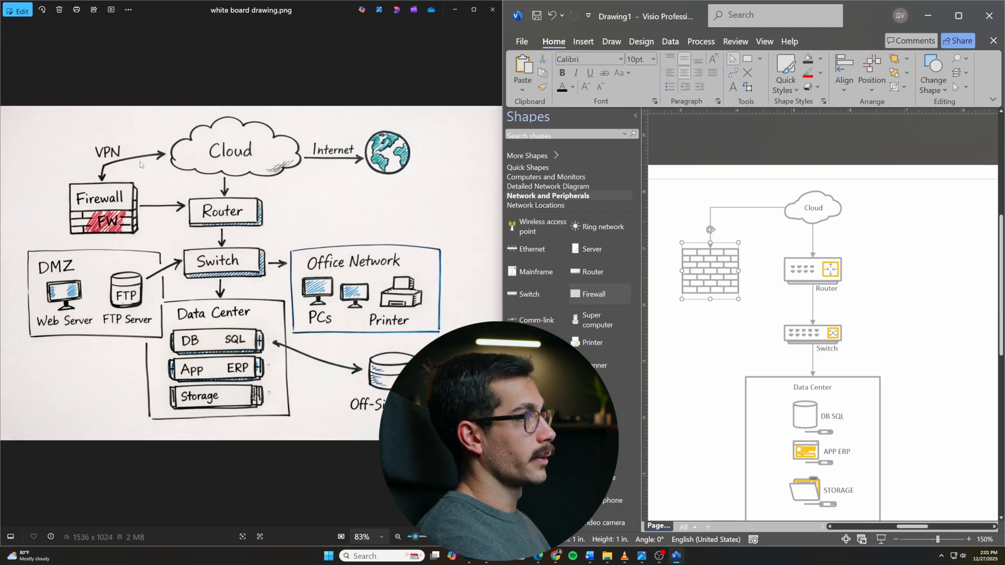
Connect the brick wall shape to the router with an arrow and label it Firewall.
left_click(733, 73)
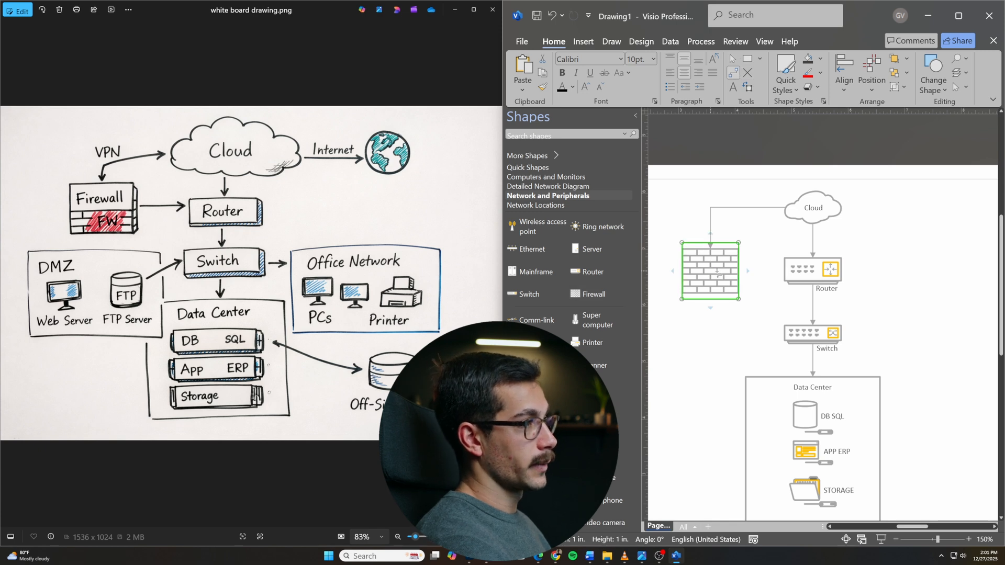
left_click_drag(716, 272, 785, 270)
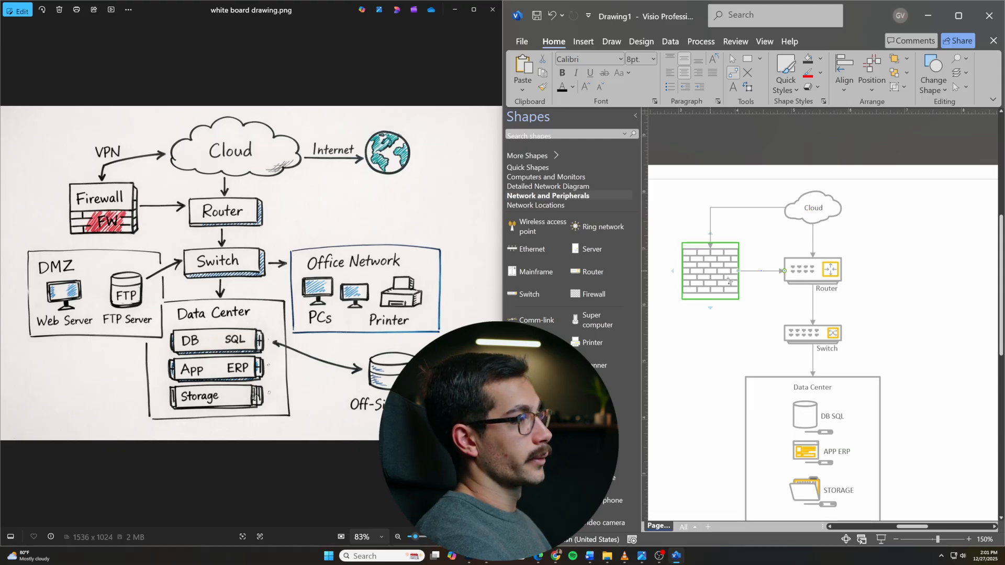
left_click(732, 59)
left_click(714, 275)
type("Fi")
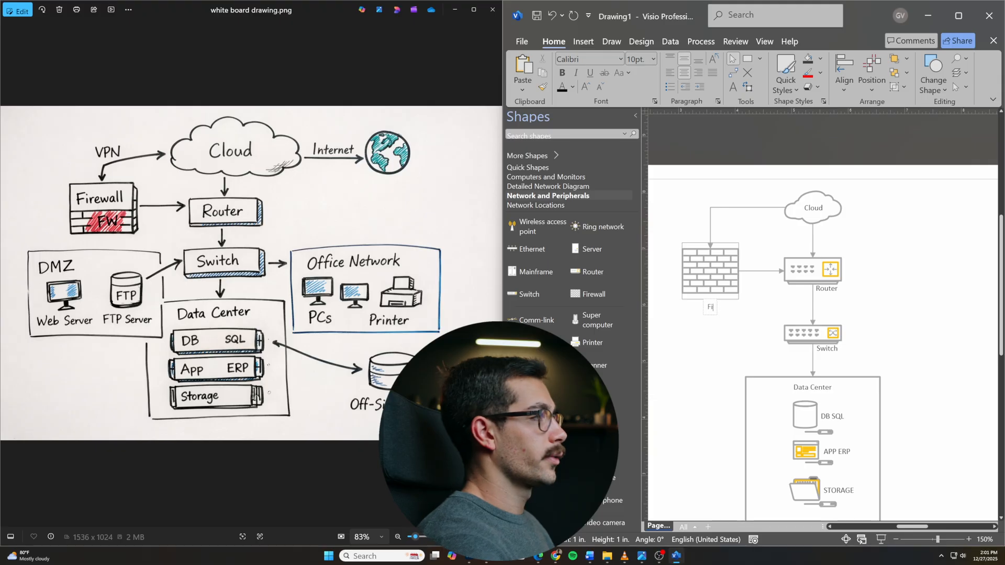
type("rewall")
key("Escape")
Duplicate the Data Center rectangle, place the copy beneath the firewall, and reduce its height to 1.531 in.
scroll(796, 334, "down", 2)
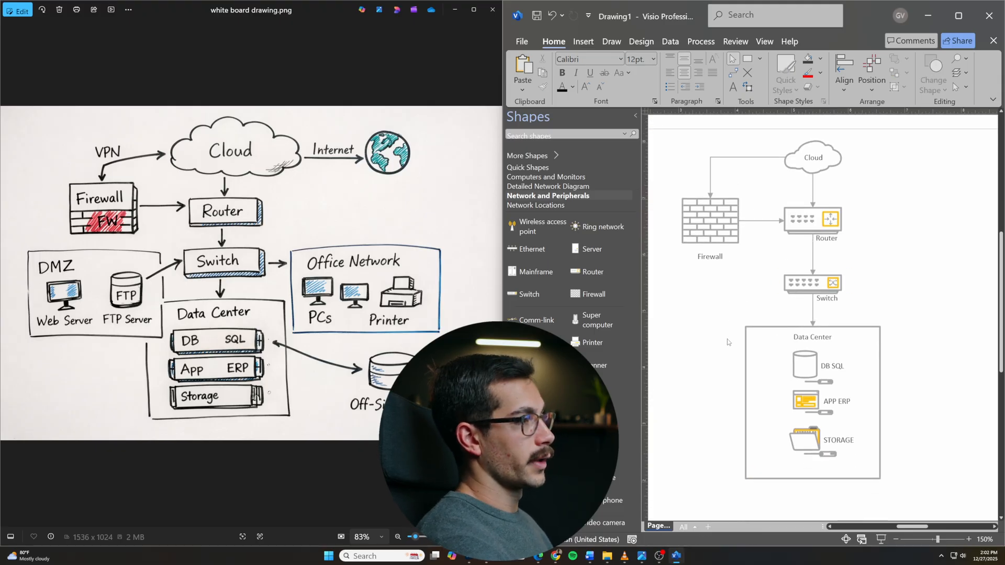
left_click(768, 351)
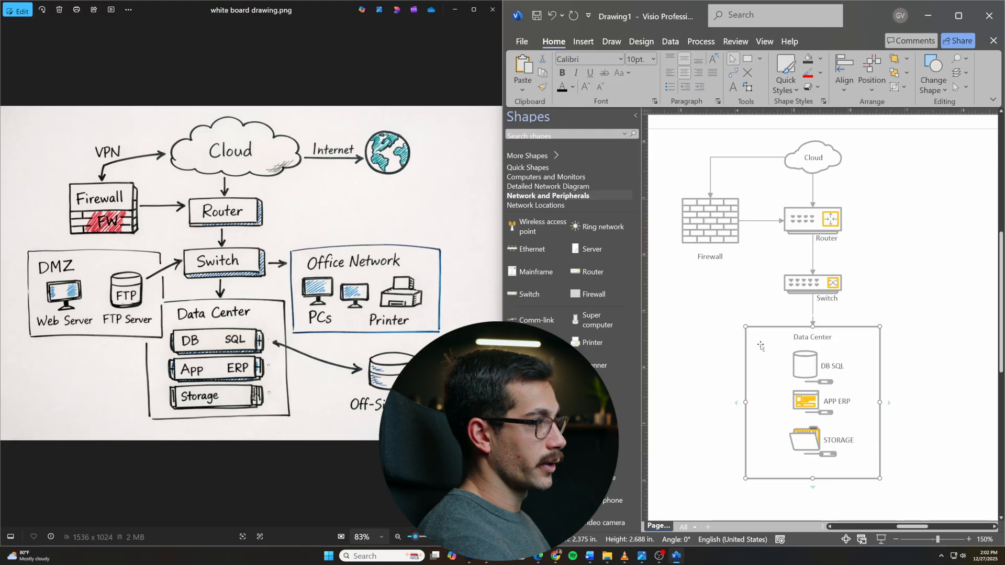
scroll(716, 324, "right", 2)
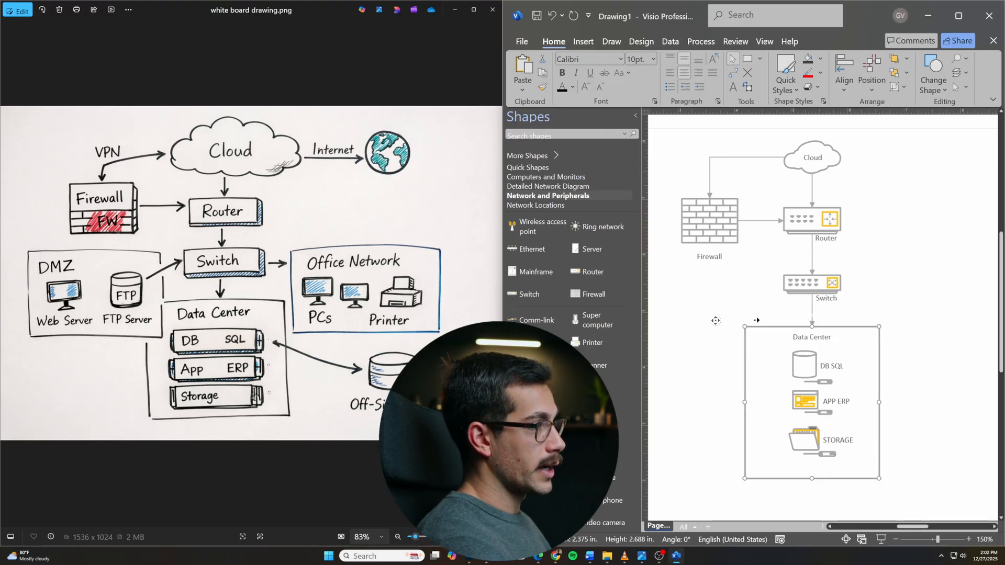
scroll(707, 328, "left", 5)
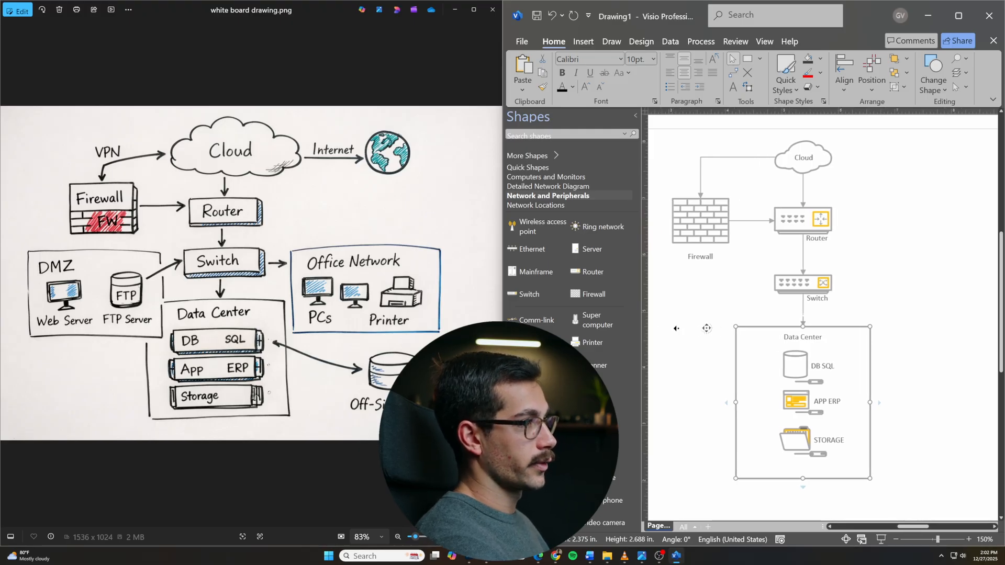
scroll(707, 328, "left", 3)
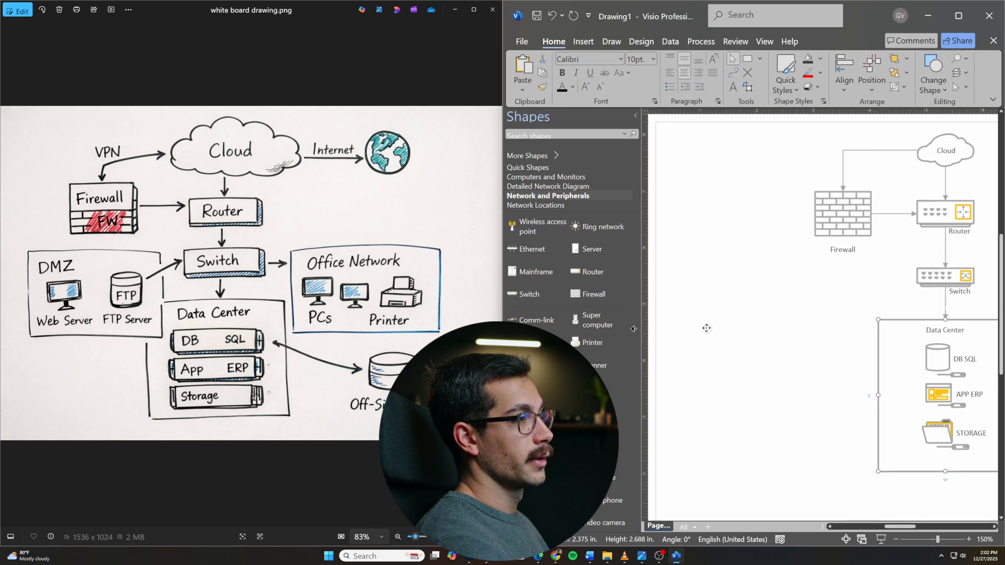
key("ctrl+d")
left_click_drag(949, 374, 783, 328)
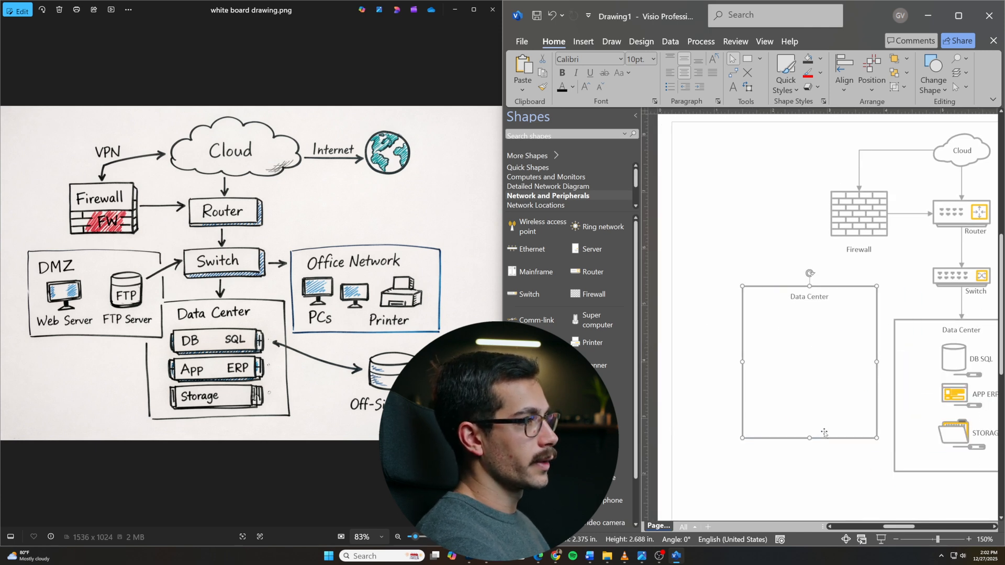
left_click_drag(810, 438, 878, 337)
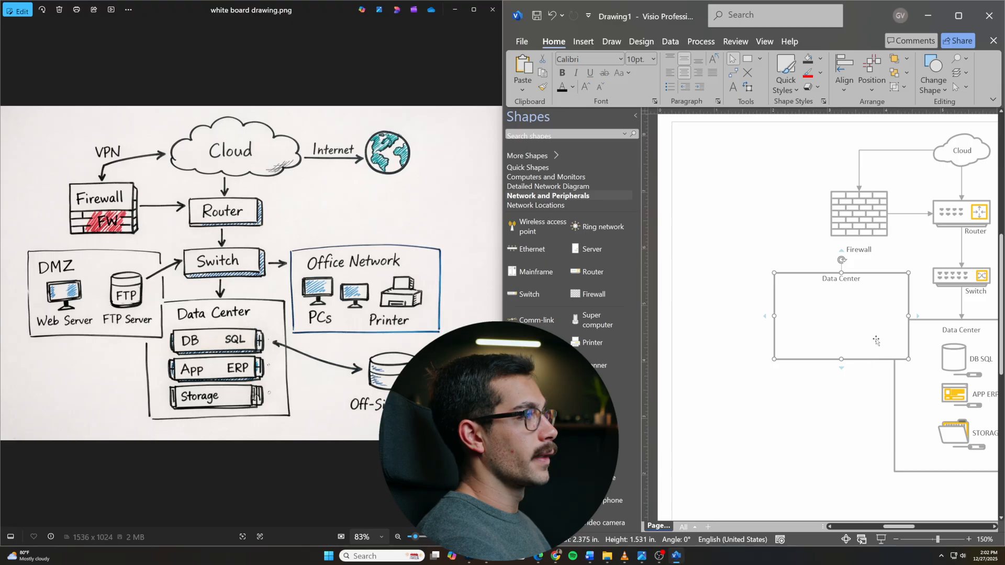
Relabel the copied rectangle DMZ and connect it to the switch with an arrow.
double_click(842, 284)
type("DMZ")
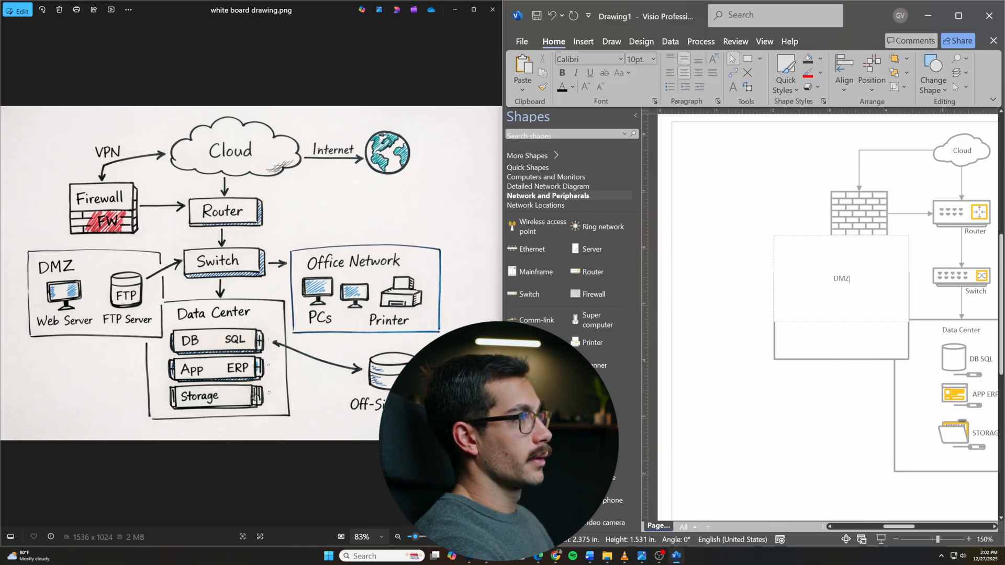
left_click(733, 74)
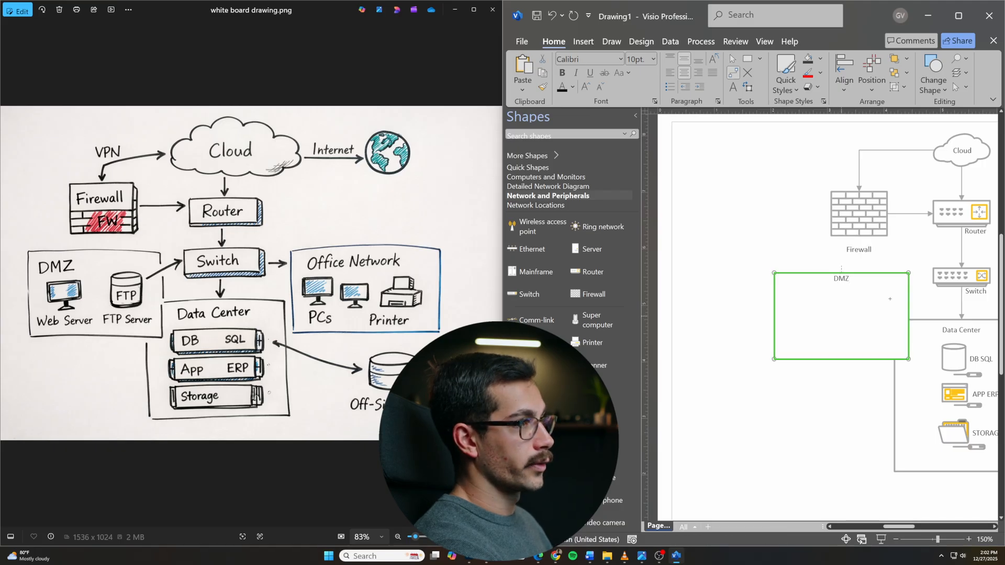
left_click_drag(920, 281, 930, 278)
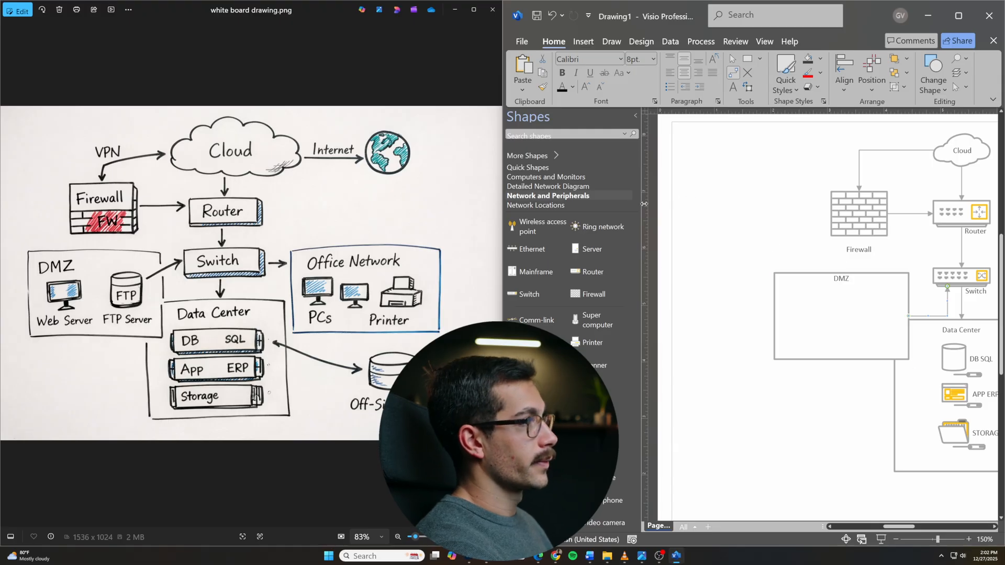
scroll(534, 201, "down", 3)
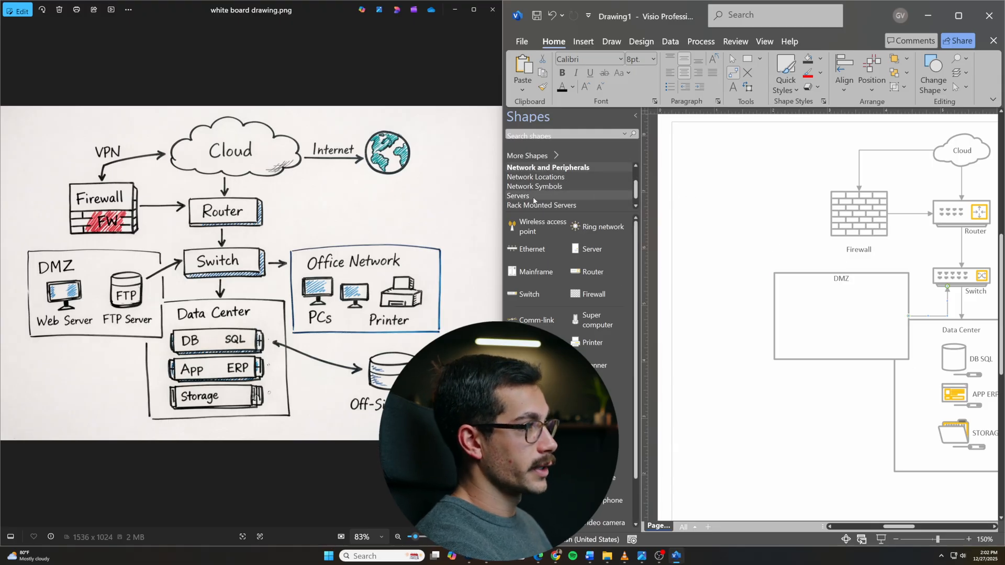
Place FTP server and Web server shapes from the Servers stencil inside the DMZ rectangle, reducing the web server to 0.688 in.
left_click(534, 201)
left_click_drag(520, 294, 867, 315)
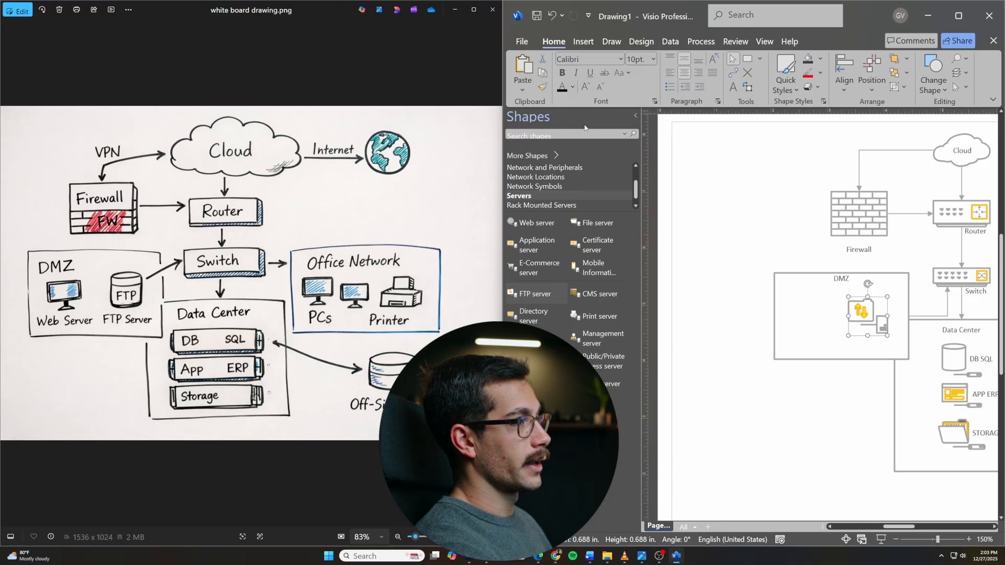
left_click_drag(533, 223, 817, 315)
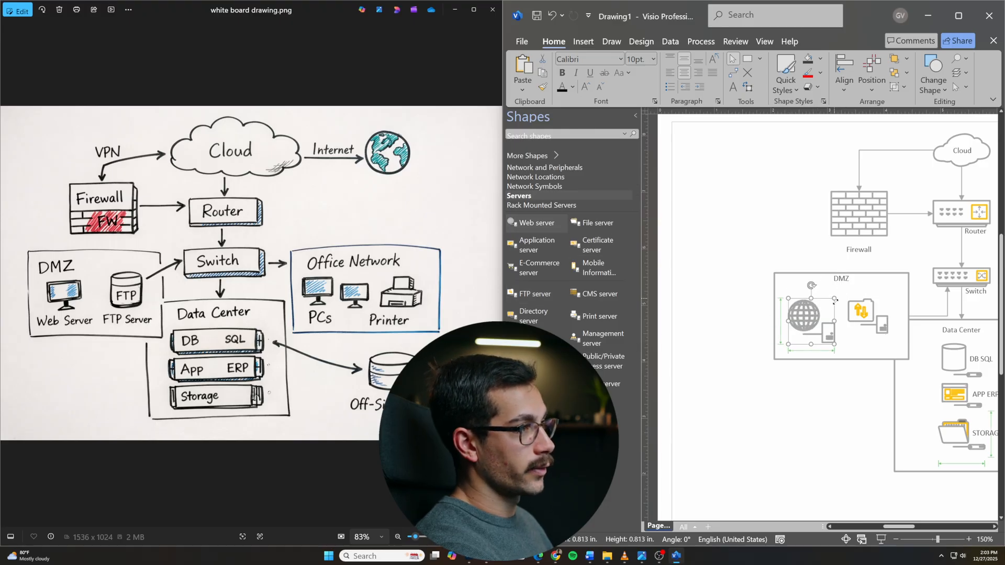
left_click_drag(788, 345, 796, 340)
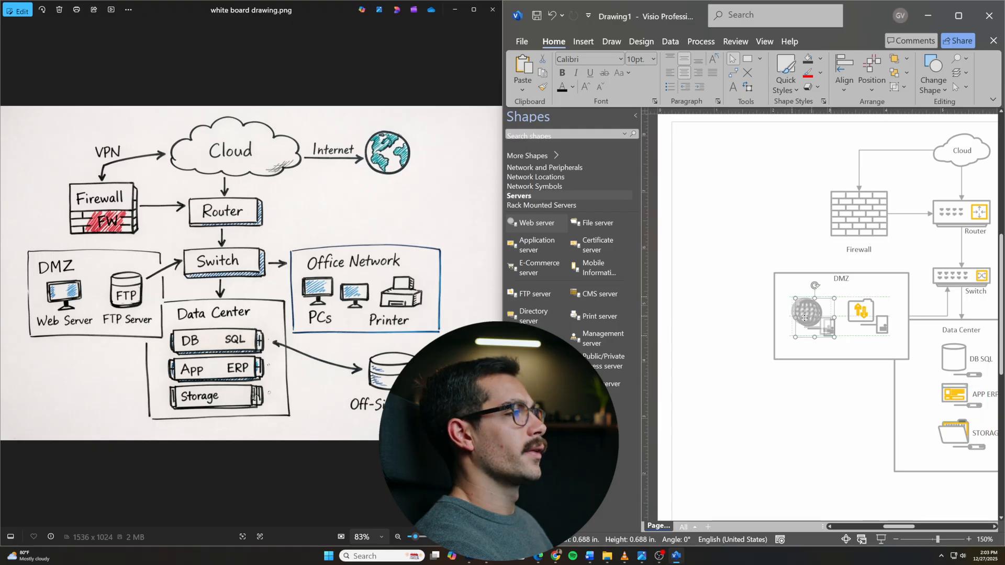
Label the globe-shaped server in the DMZ Web Server and the folder-shaped one FTP Server.
left_click(810, 317)
left_click(810, 317)
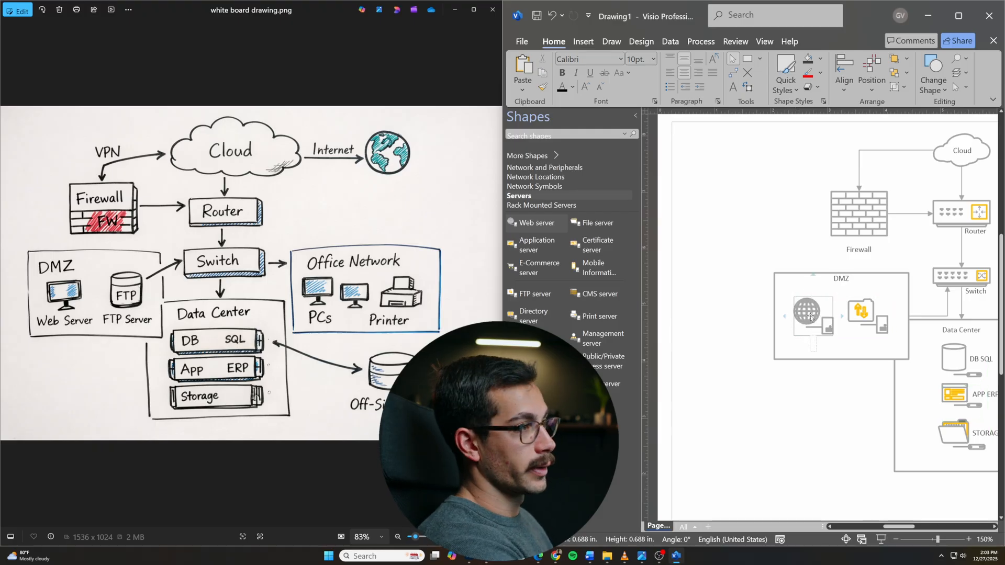
left_click(858, 313)
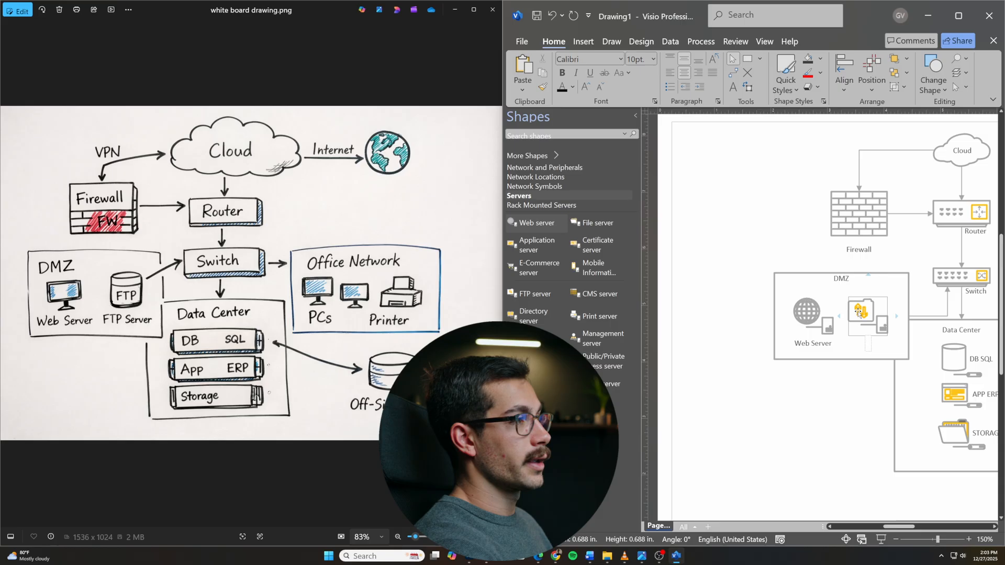
type("FTP Server")
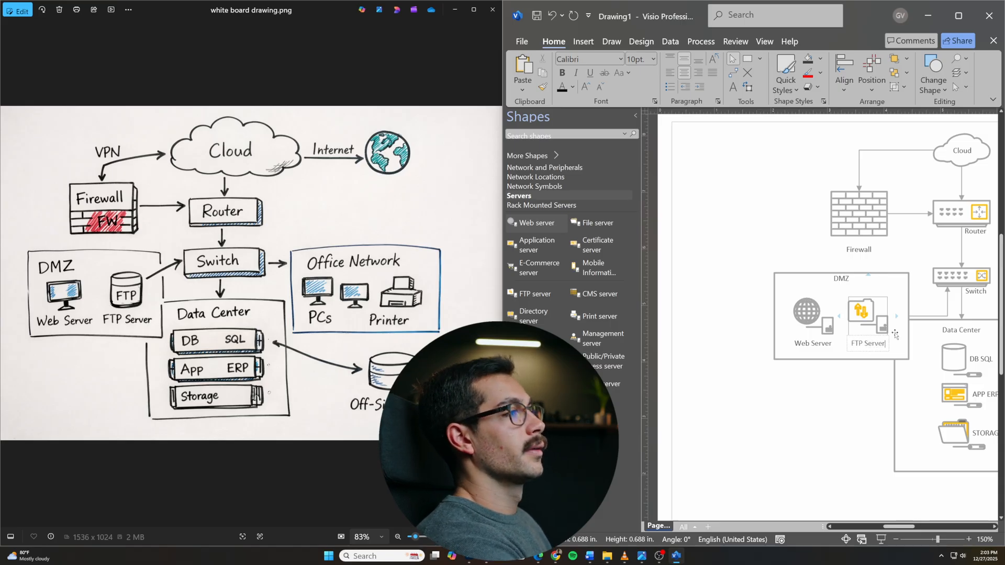
left_click(924, 335)
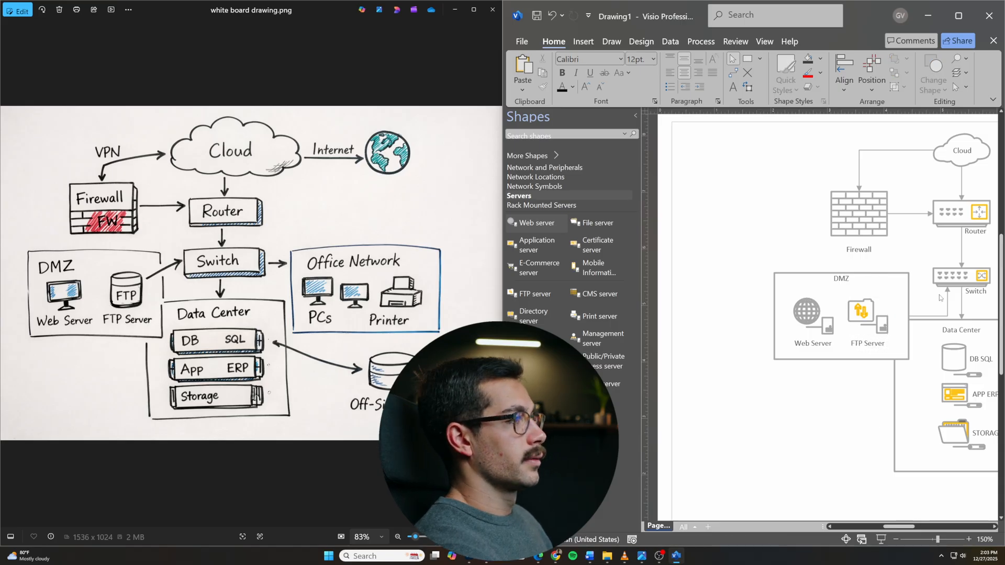
Duplicate the DMZ rectangle and place the copy right of the switch, slightly below its level.
scroll(910, 281, "right", 5)
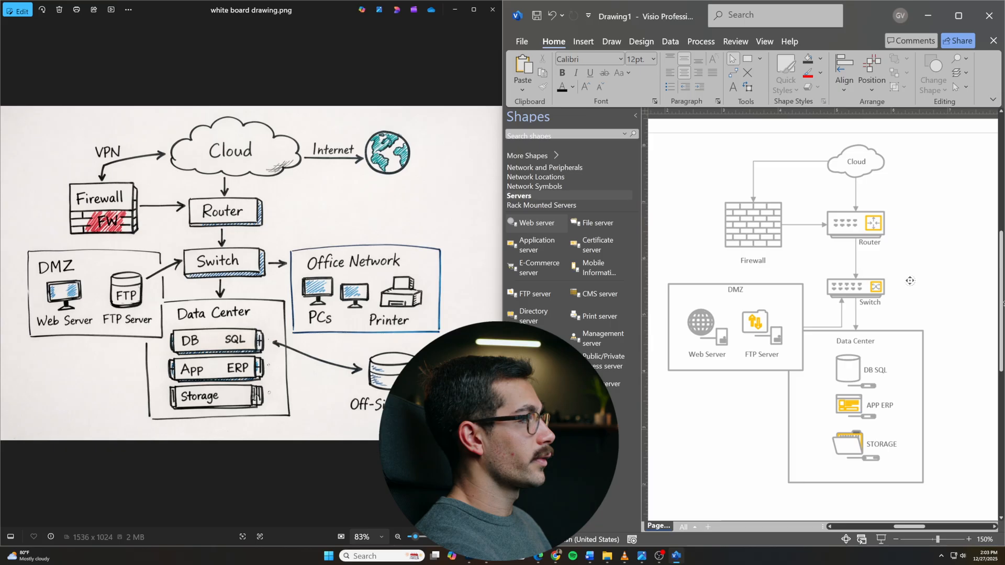
scroll(904, 294, "right", 2)
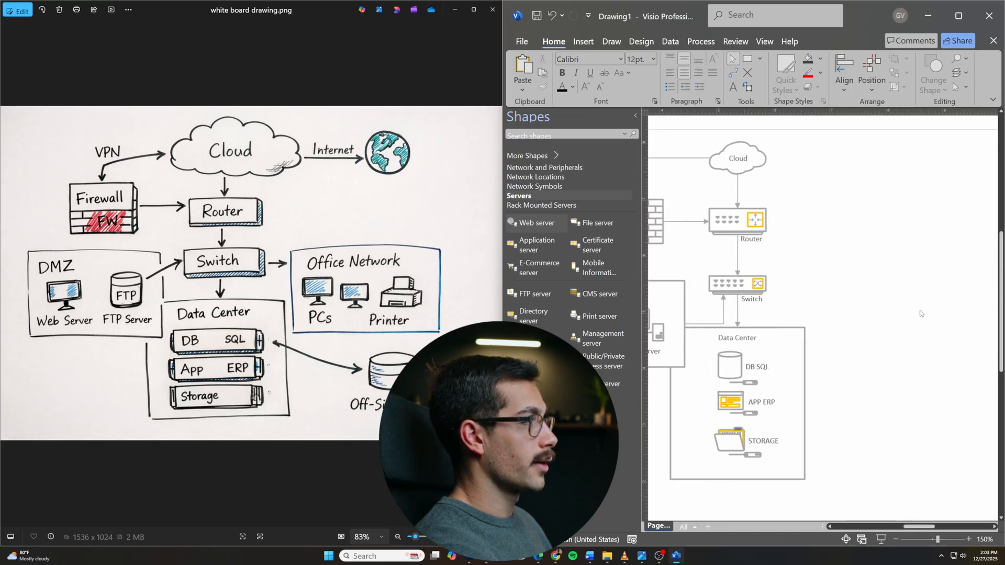
left_click(668, 310)
left_click(842, 294)
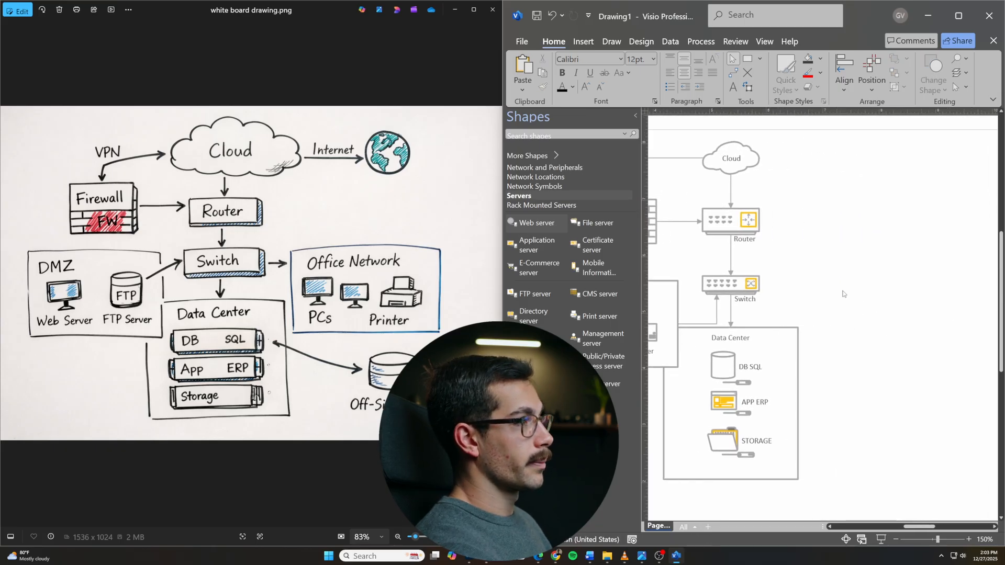
key("ctrl+v")
left_click_drag(818, 314, 851, 318)
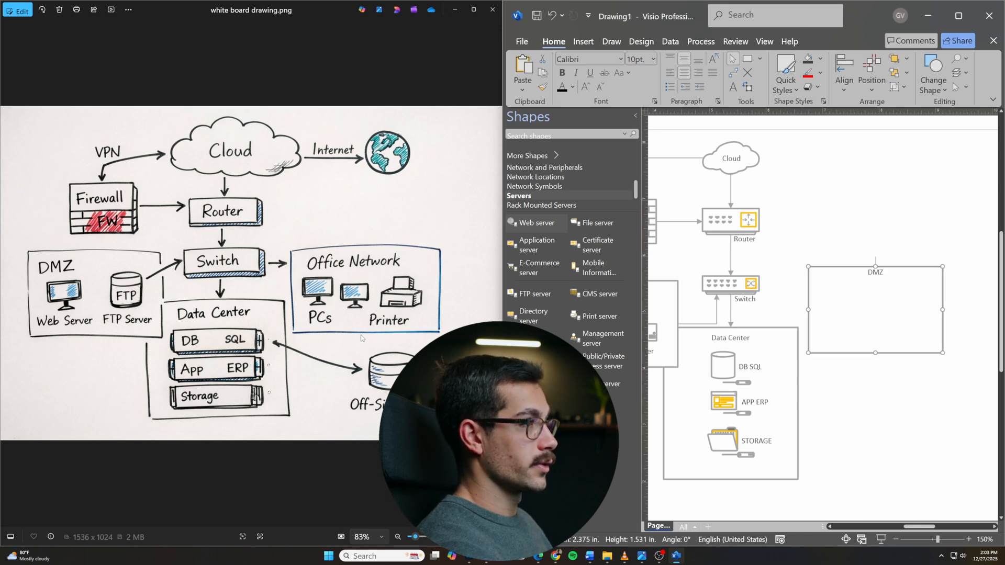
left_click_drag(853, 311, 857, 325)
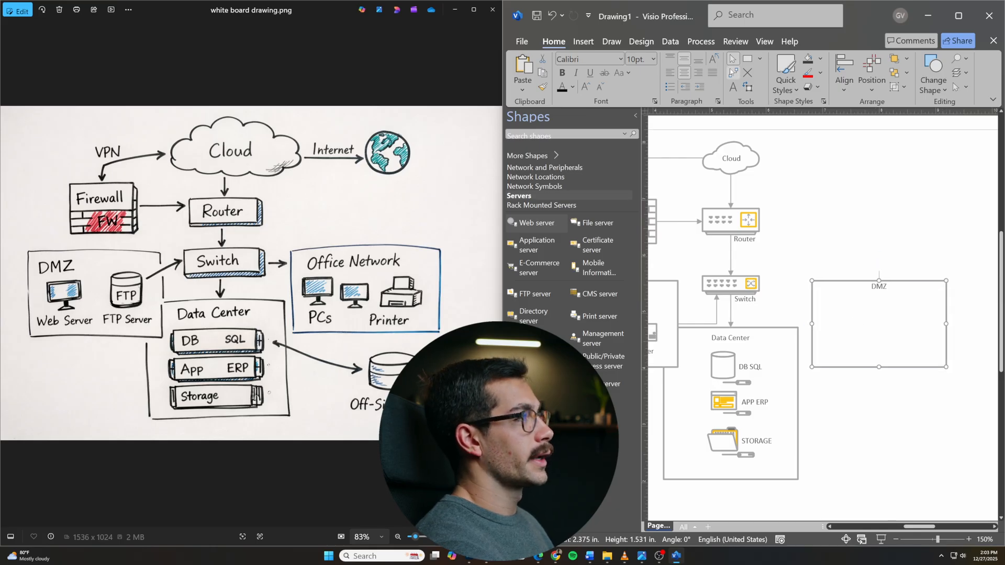
Connect the switch to the copied rectangle with an arrow and relabel the rectangle Office Network.
left_click(732, 72)
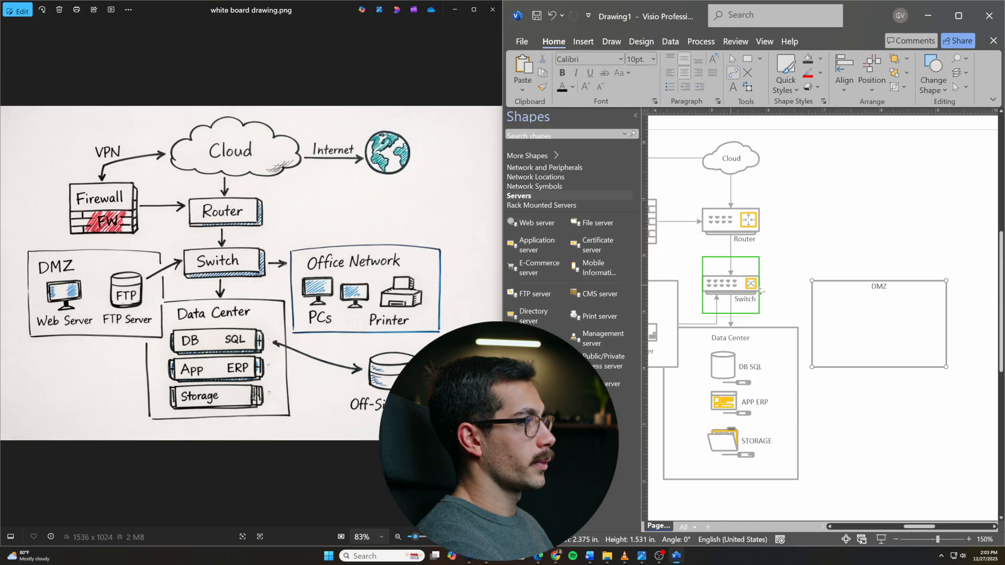
left_click_drag(739, 288, 817, 311)
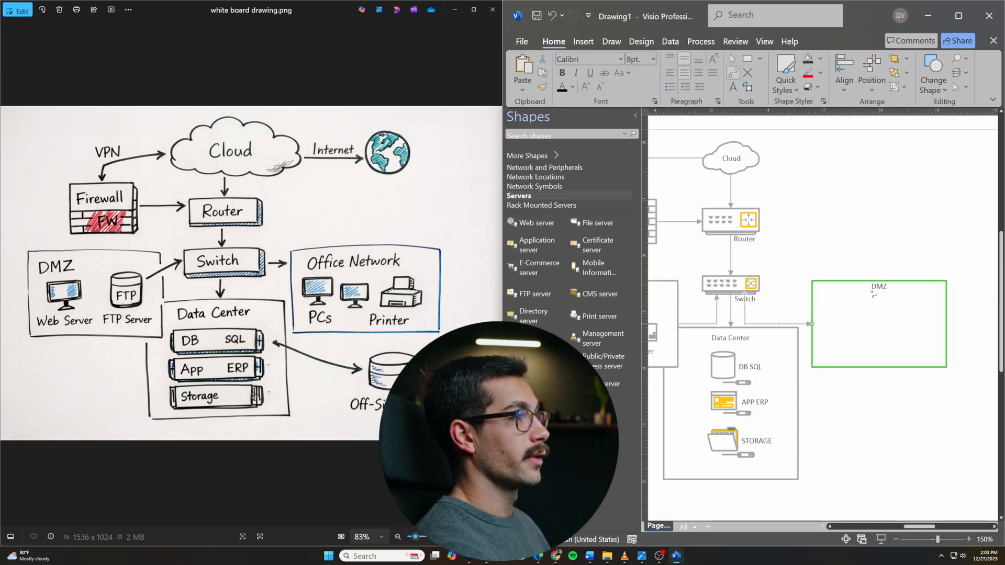
left_click(733, 59)
type("Of")
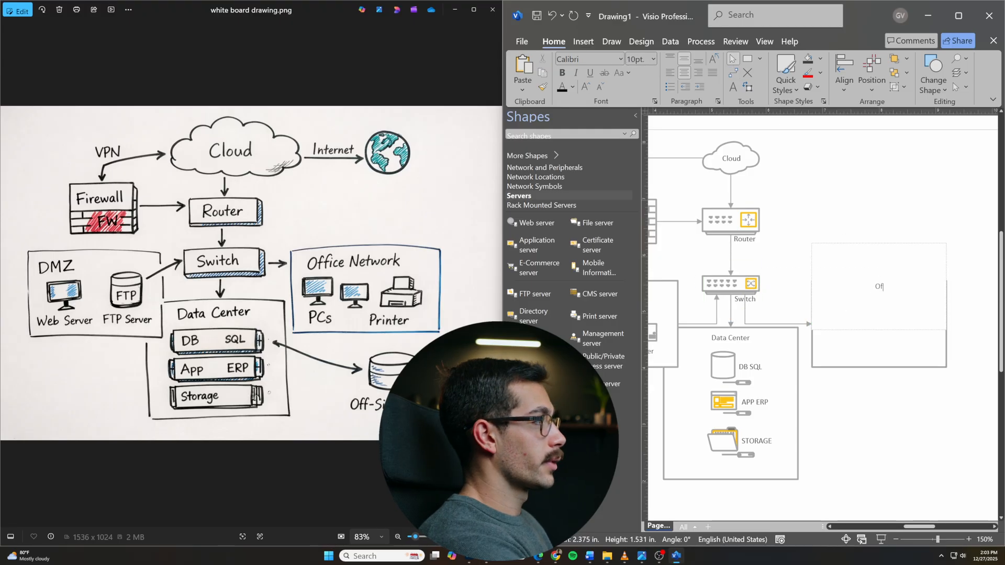
type("fice Network")
left_click(947, 217)
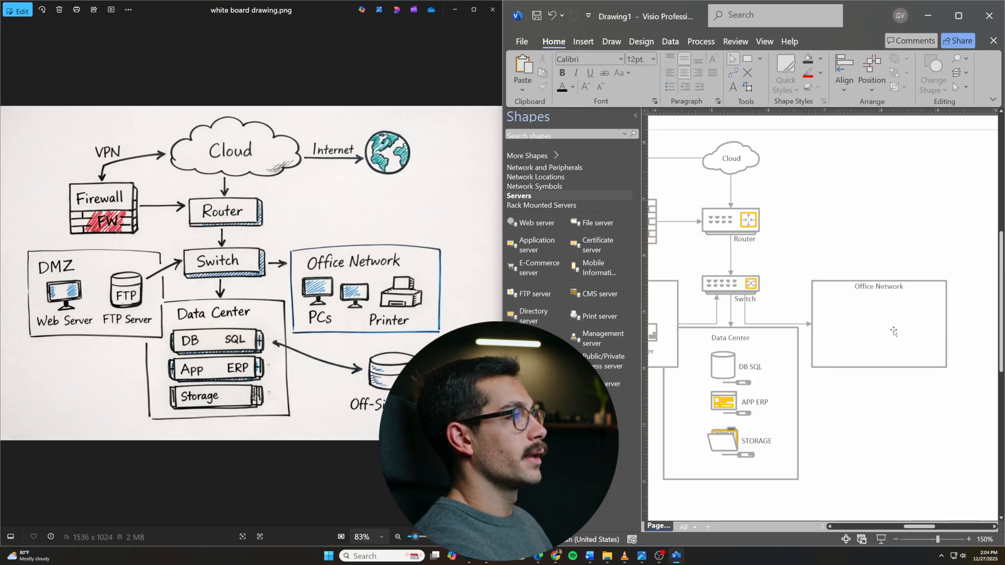
Place a PC from the Computers and Monitors stencil at the left of the Office Network rectangle and label it PC.
scroll(618, 187, "up", 2)
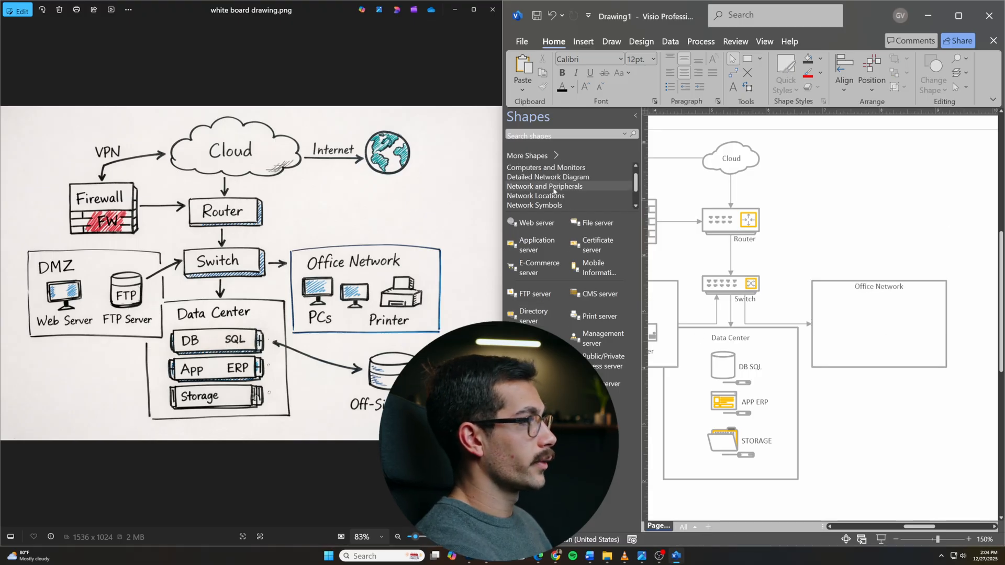
scroll(551, 192, "down", 3)
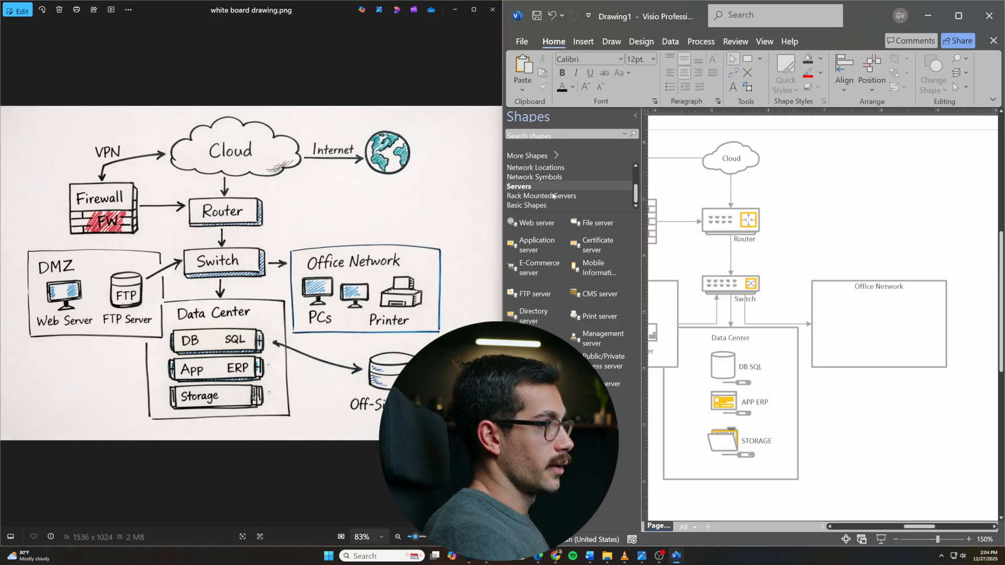
scroll(552, 188, "up", 3)
left_click(550, 177)
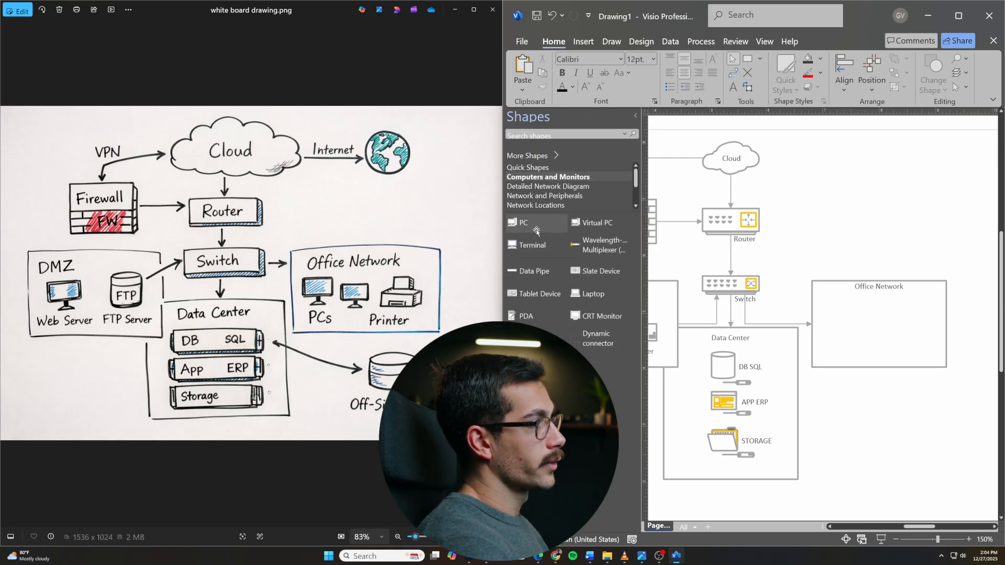
left_click_drag(525, 226, 828, 325)
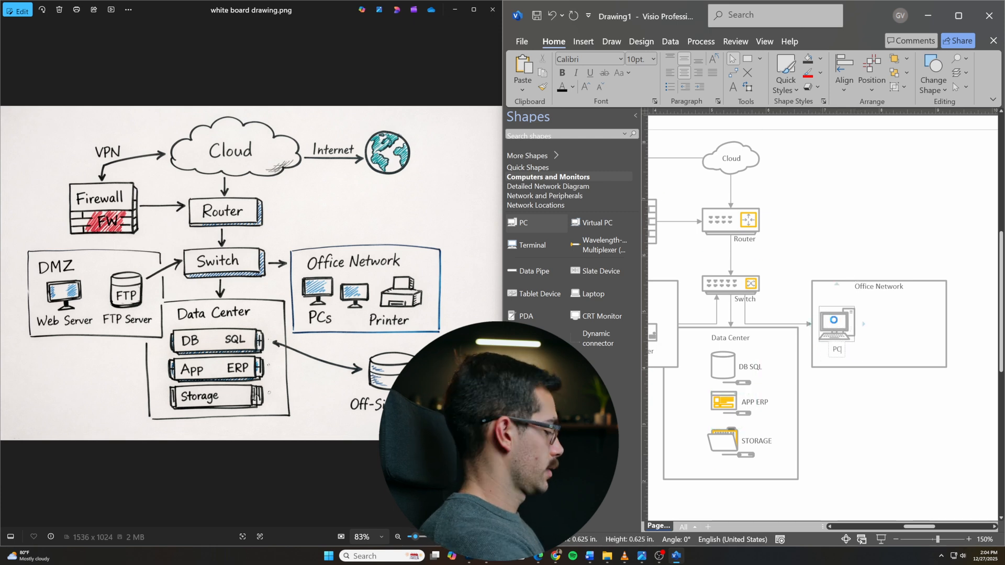
left_click(869, 327)
Duplicate the labelled PC and place the copy beside it in the Office Network rectangle.
left_click(842, 324)
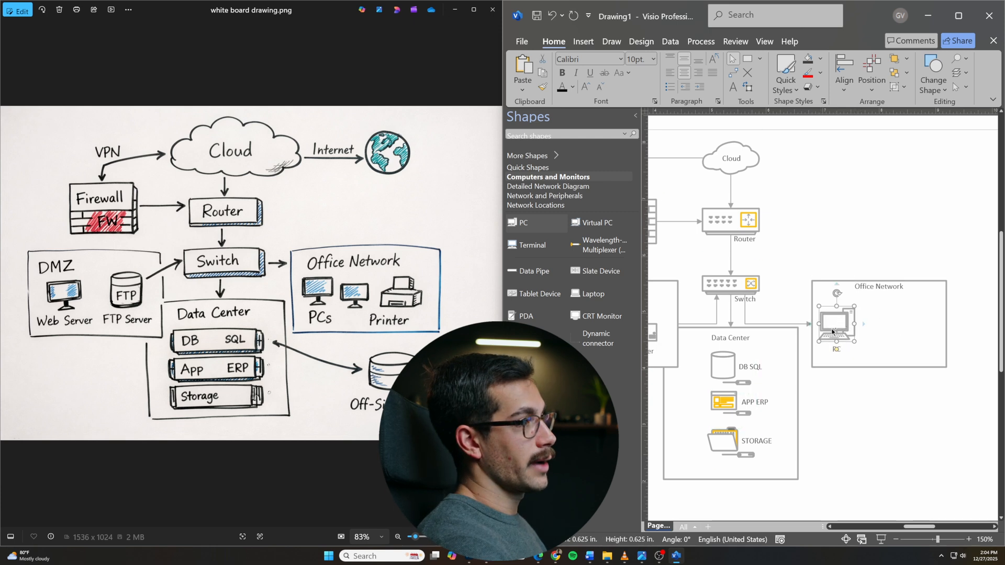
key("ctrl+c")
key("ctrl+v")
left_click_drag(860, 344, 878, 329)
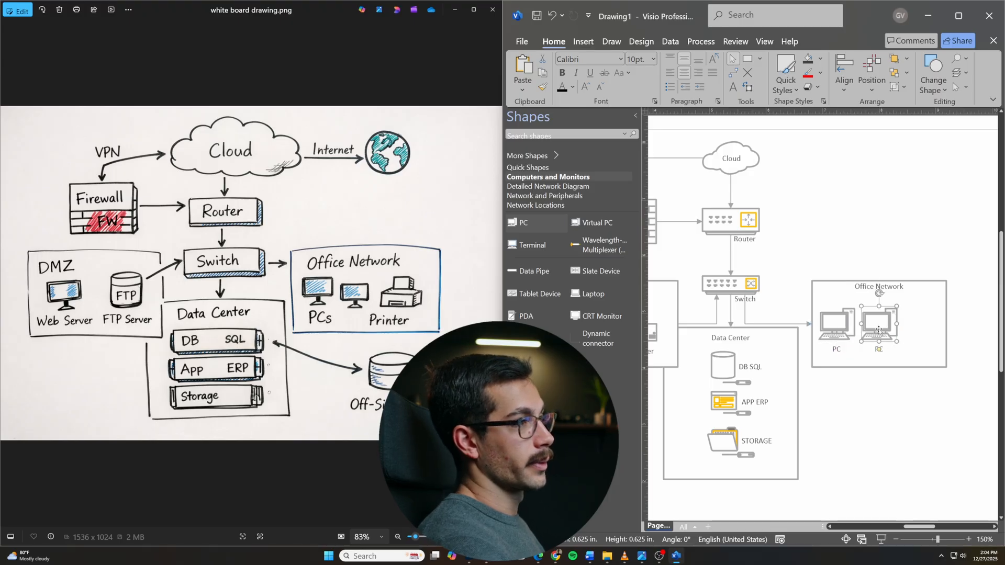
Place a Printer from the Network and Peripherals stencil right of the two PCs and label it Printer.
left_click(551, 195)
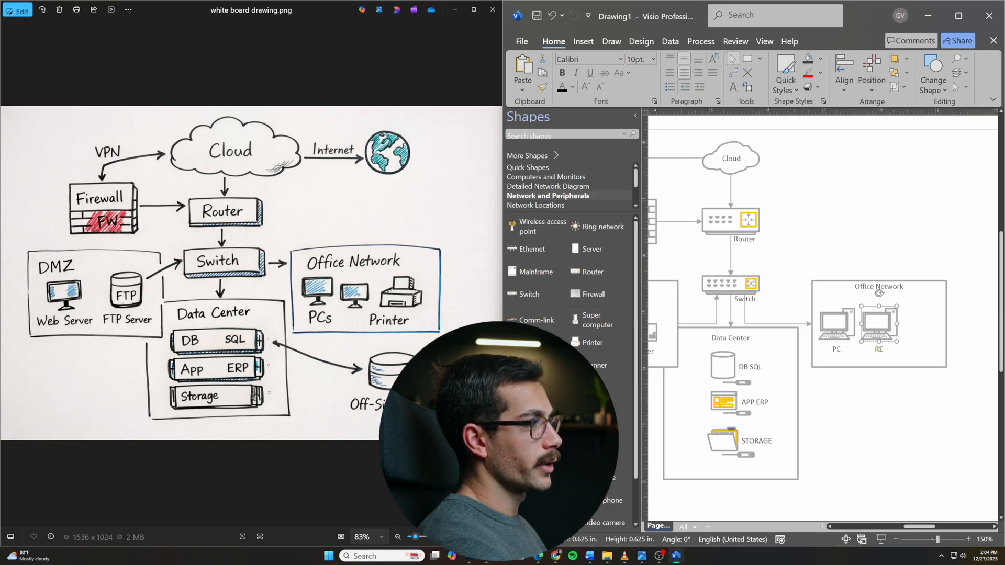
left_click_drag(584, 342, 916, 341)
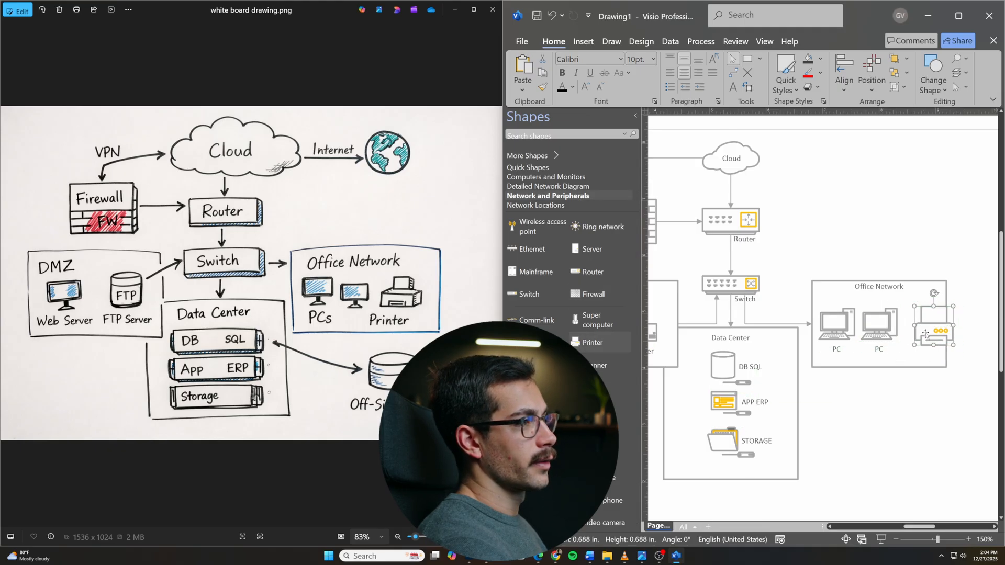
type("pR")
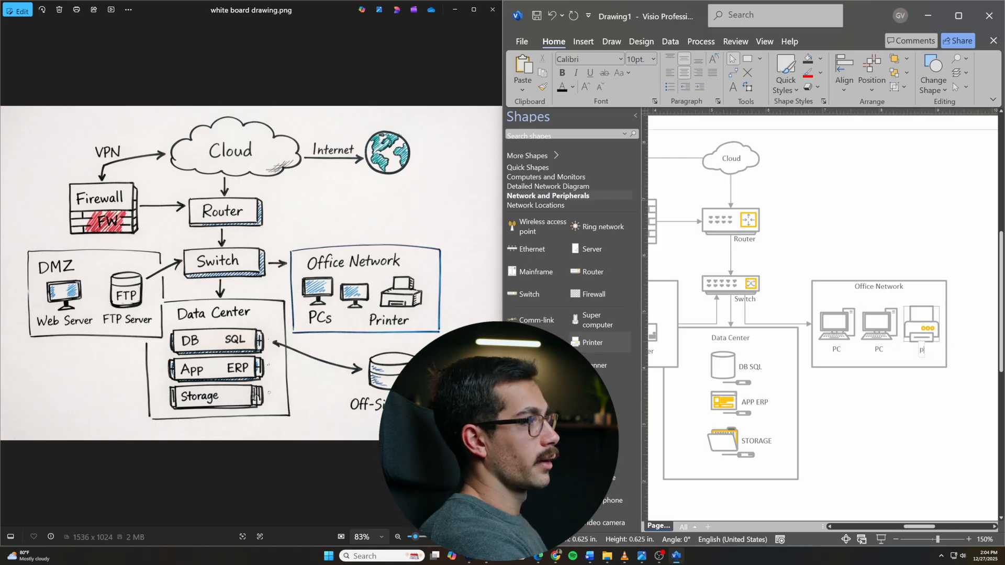
type("inter")
left_click(747, 192)
Search the shapes for "internet" and place the globe shape right of the cloud.
scroll(746, 193, "up", 1)
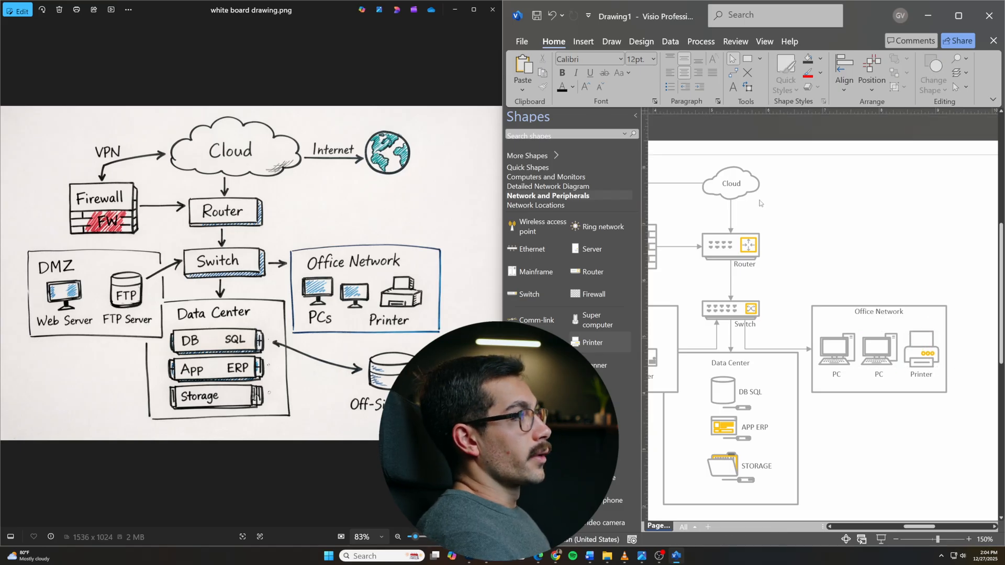
middle_click(733, 217)
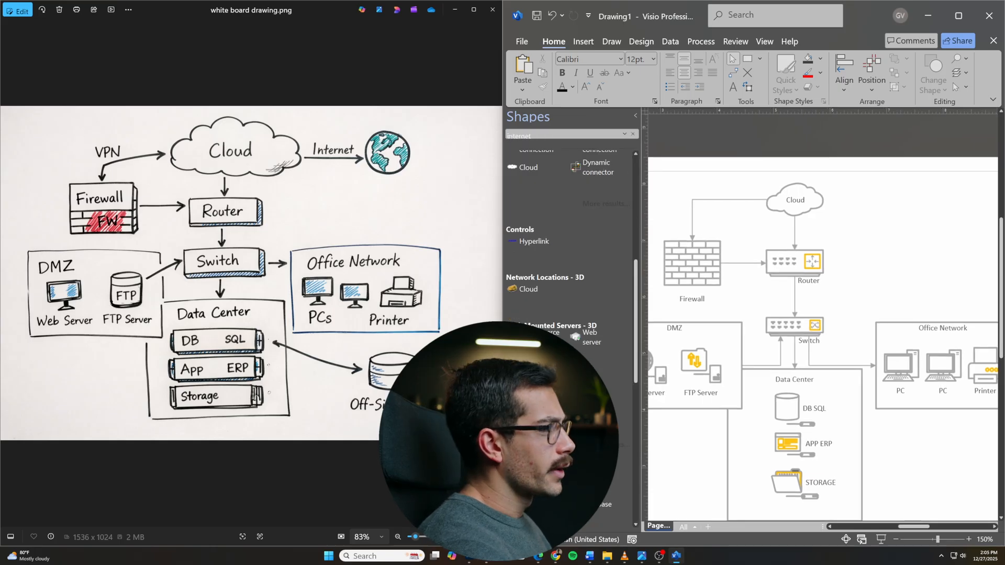
left_click_drag(576, 390, 875, 202)
key("ctrl+3")
left_click_drag(793, 202, 869, 200)
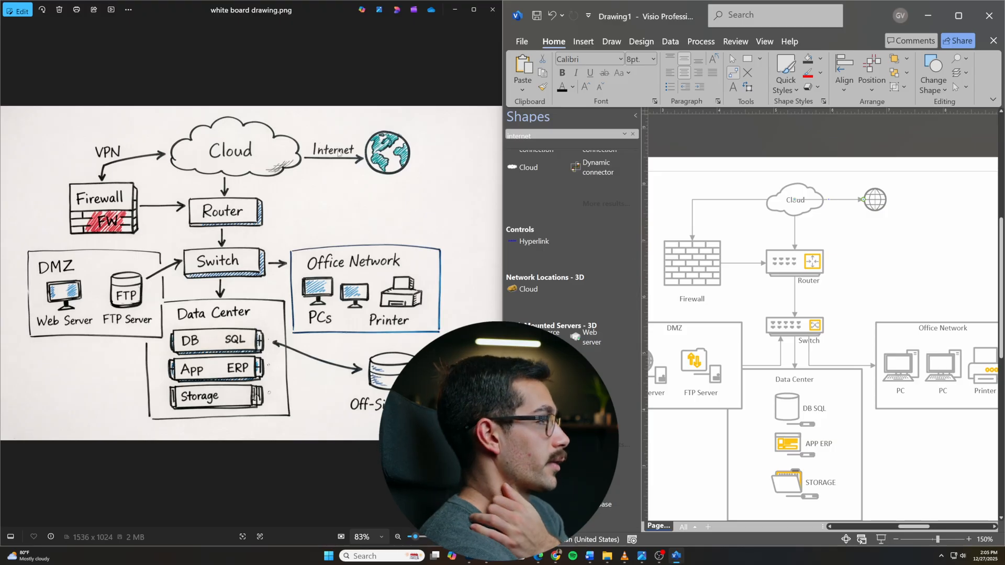
double_click(719, 200)
type("VPN")
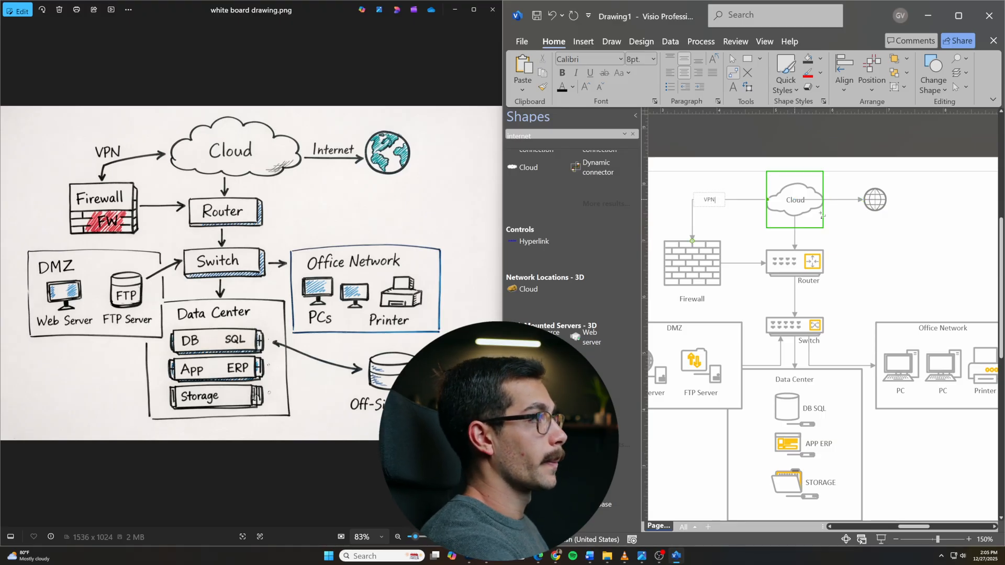
double_click(844, 200)
key("ctrl+z")
key("ctrl+z")
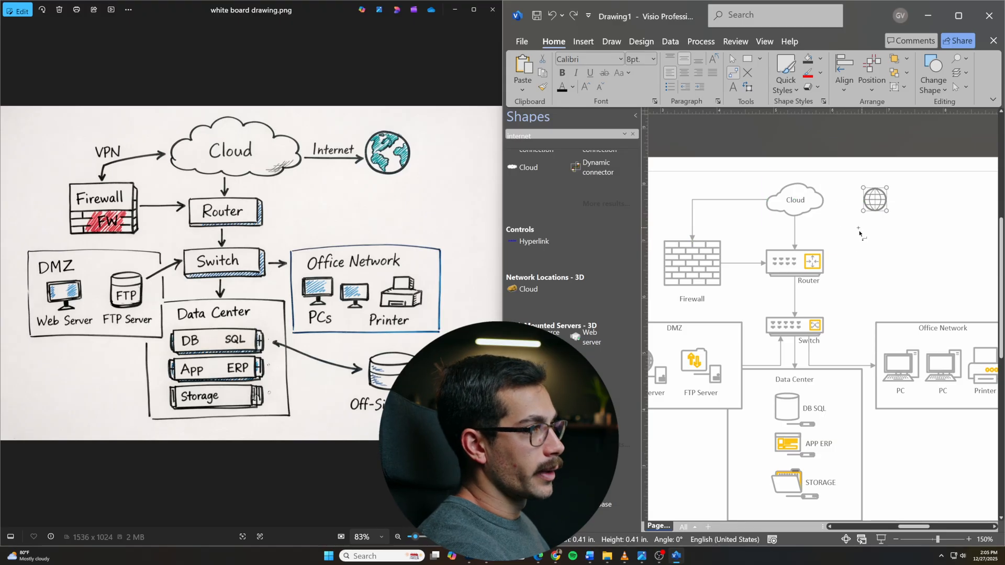
Connect the cloud to the globe with an arrow, then shift the globe slightly right and enlarge it.
left_click_drag(836, 196, 871, 199)
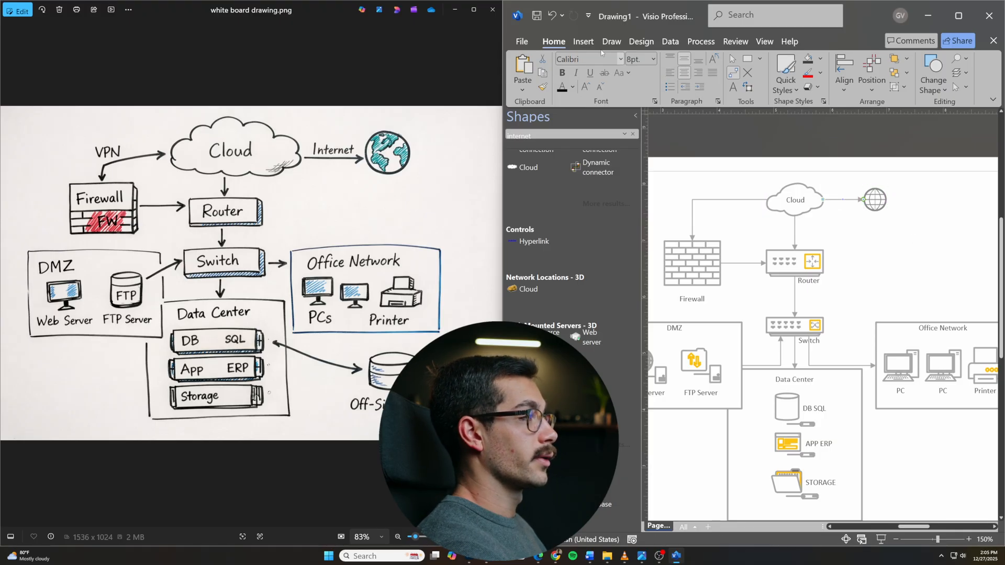
left_click(732, 59)
left_click_drag(883, 200, 899, 199)
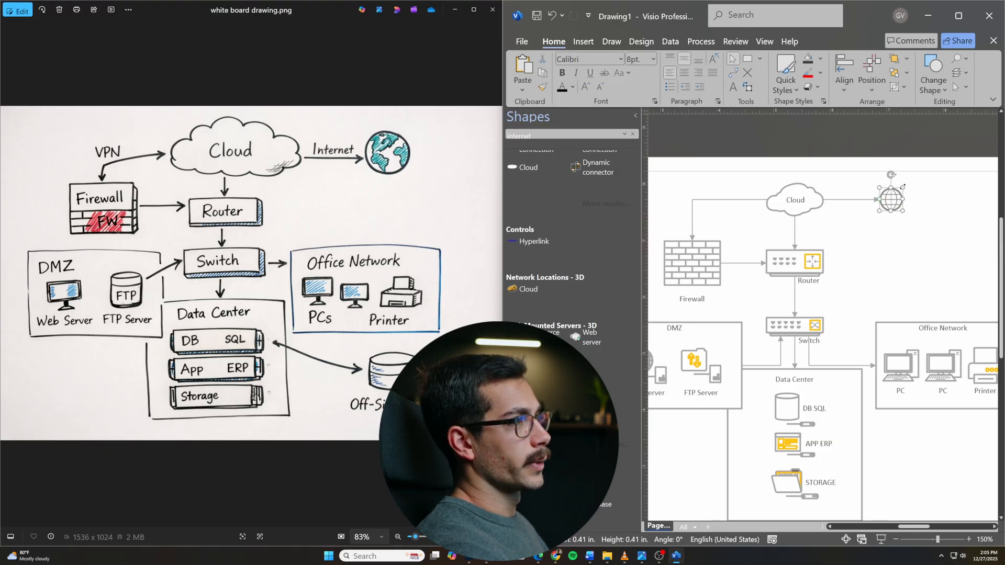
Label the cloud-to-globe connector Internet and the cloud-to-firewall connector VPN.
double_click(857, 197)
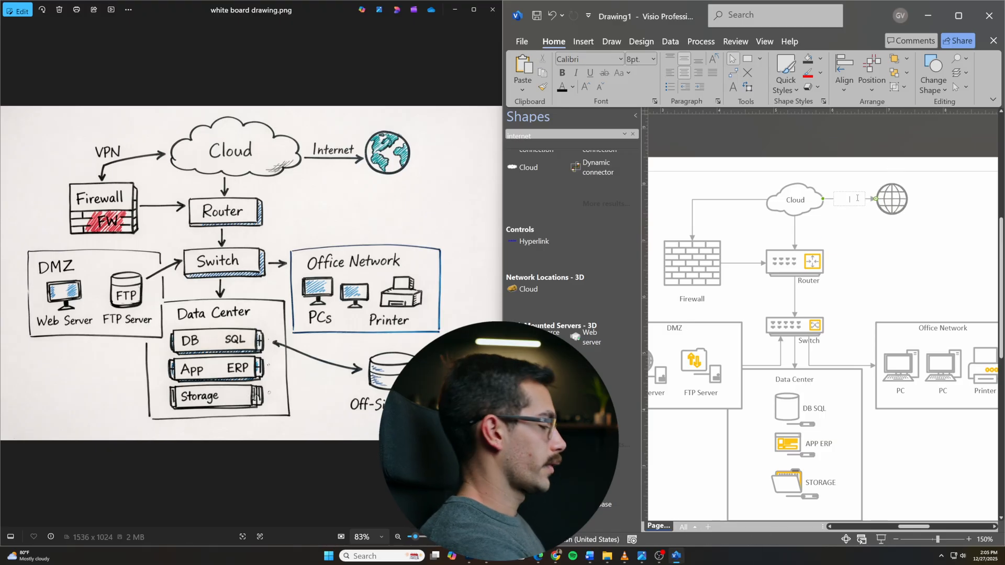
double_click(710, 200)
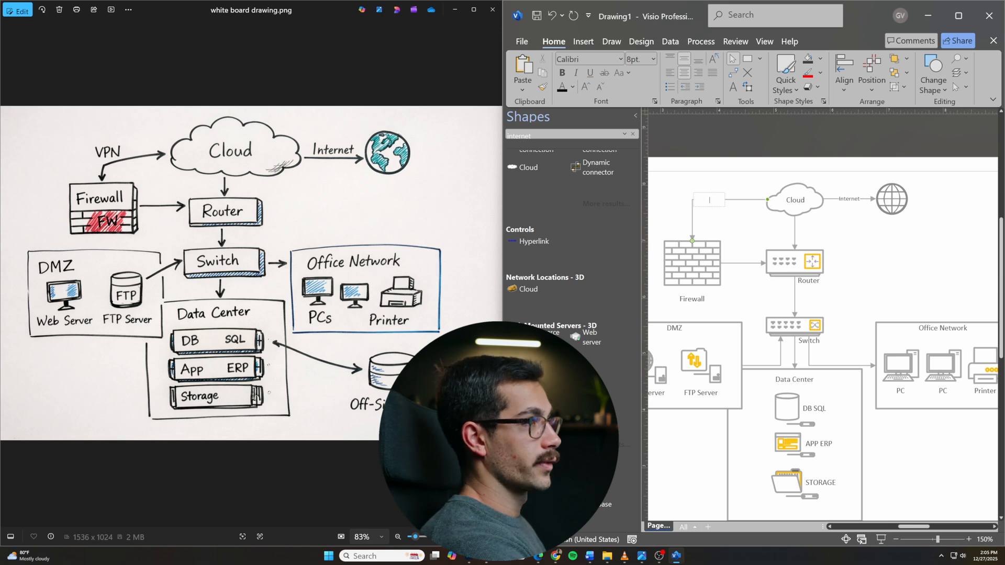
left_click(847, 190)
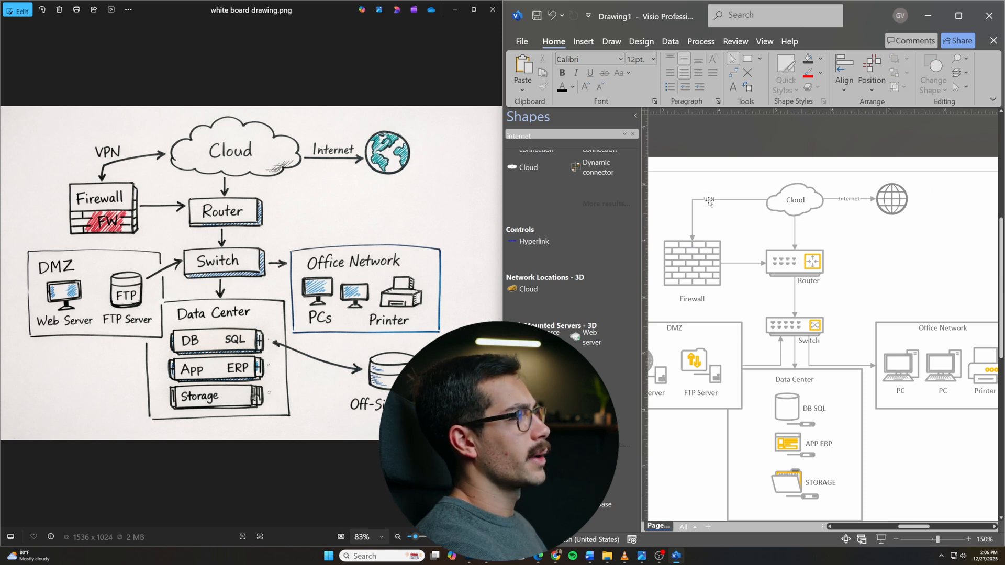
Search the shapes for "BACKUP", place the Spare server shape below the Office Network container and label it Off-Site Backup.
scroll(833, 272, "down", 3)
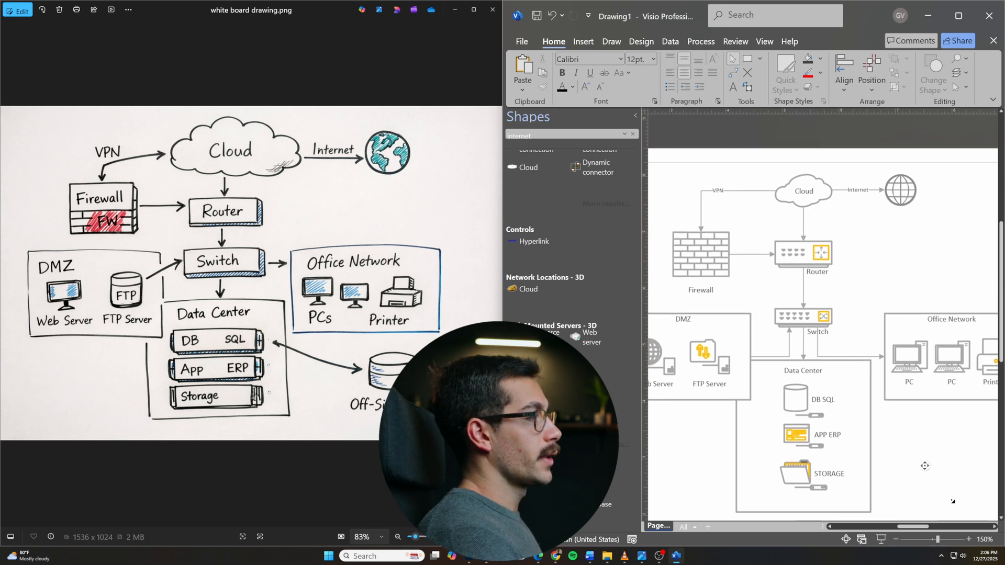
scroll(834, 271, "right", 2)
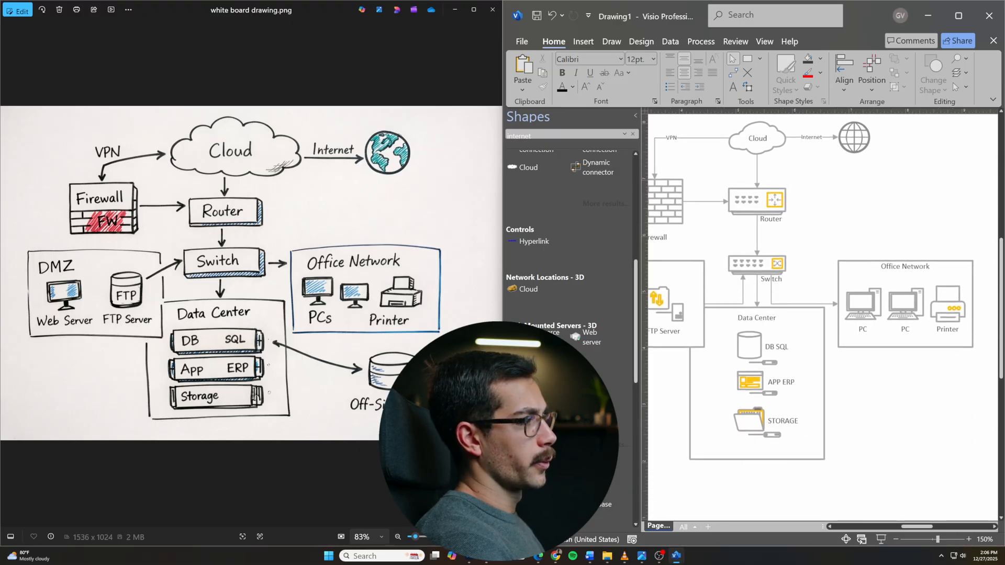
scroll(602, 235, "up", 3)
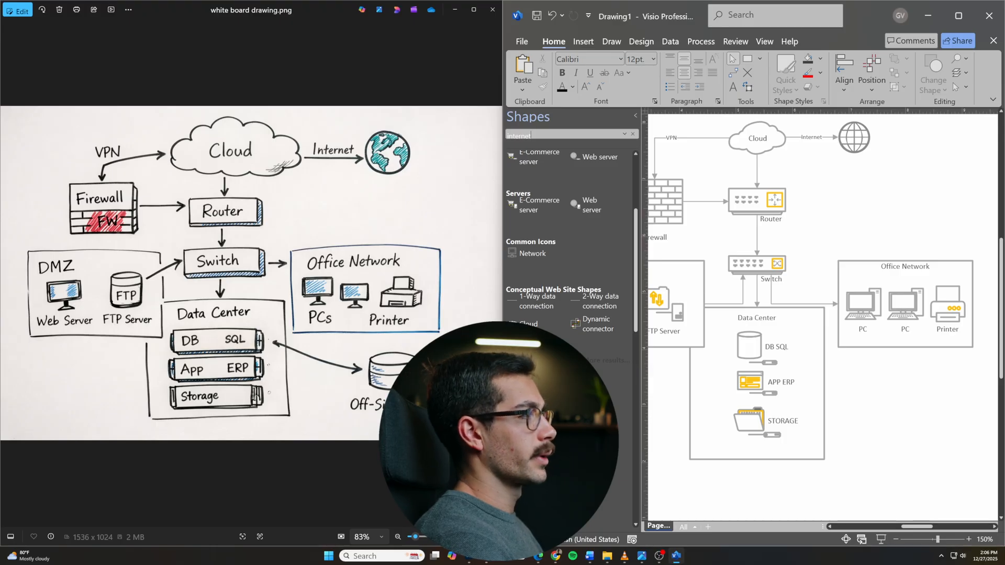
double_click(528, 136)
type("BACKUP")
left_click_drag(526, 173, 918, 433)
double_click(910, 413)
type("Off-Site Backup")
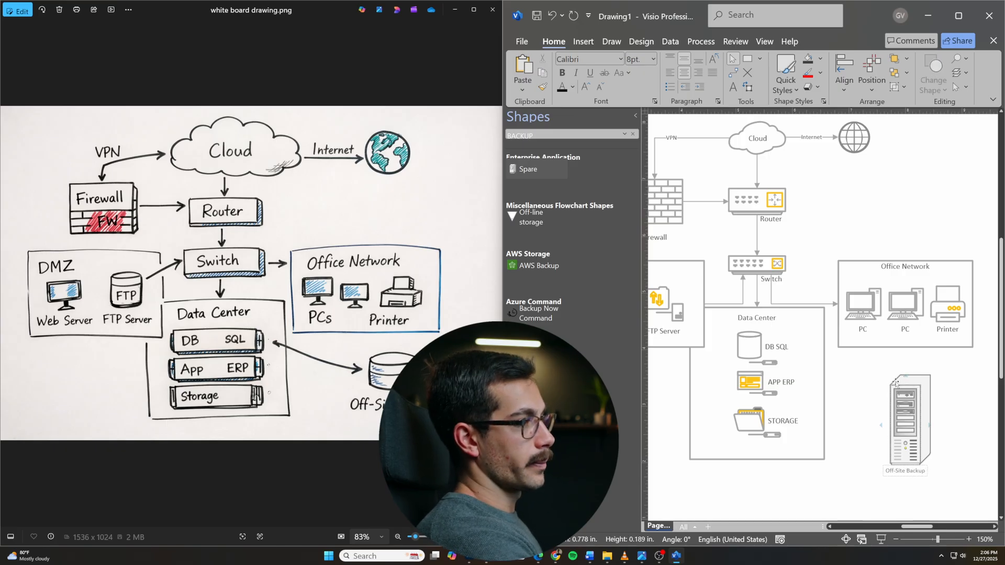
Connect the Data Center container to the off-site backup server with an arrow, then close the whiteboard image and maximize the drawing window.
left_click(739, 76)
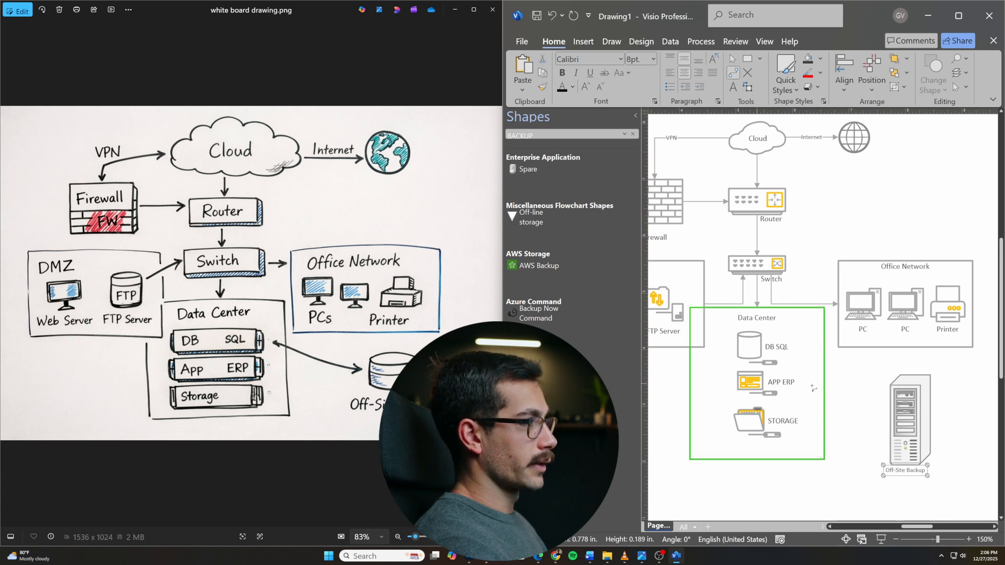
left_click_drag(811, 375, 889, 424)
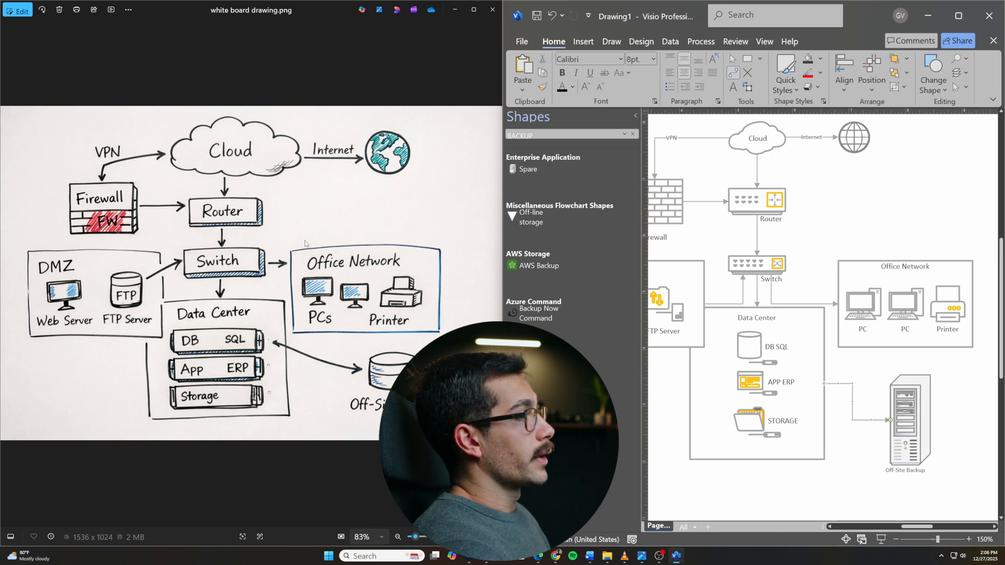
left_click(492, 10)
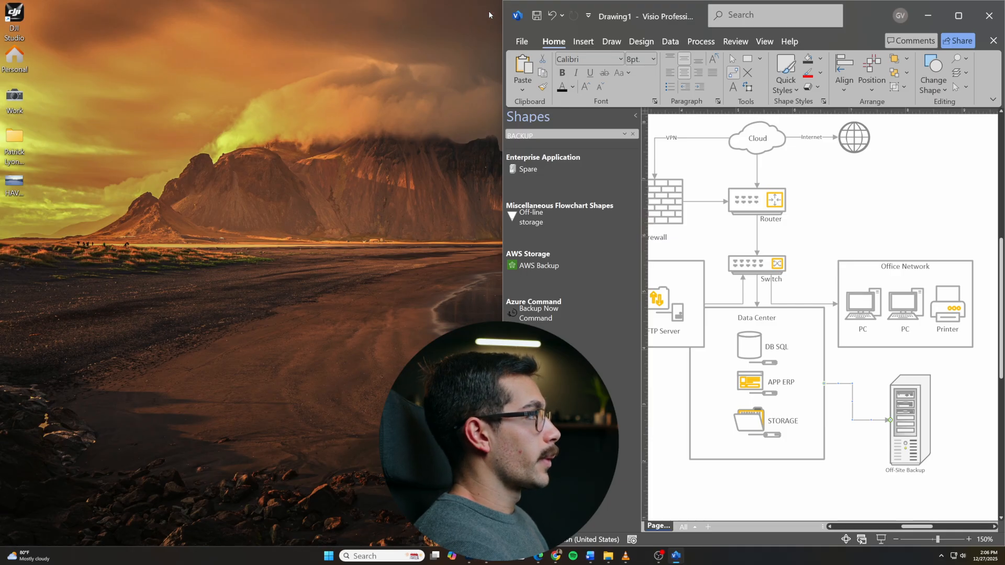
left_click(969, 21)
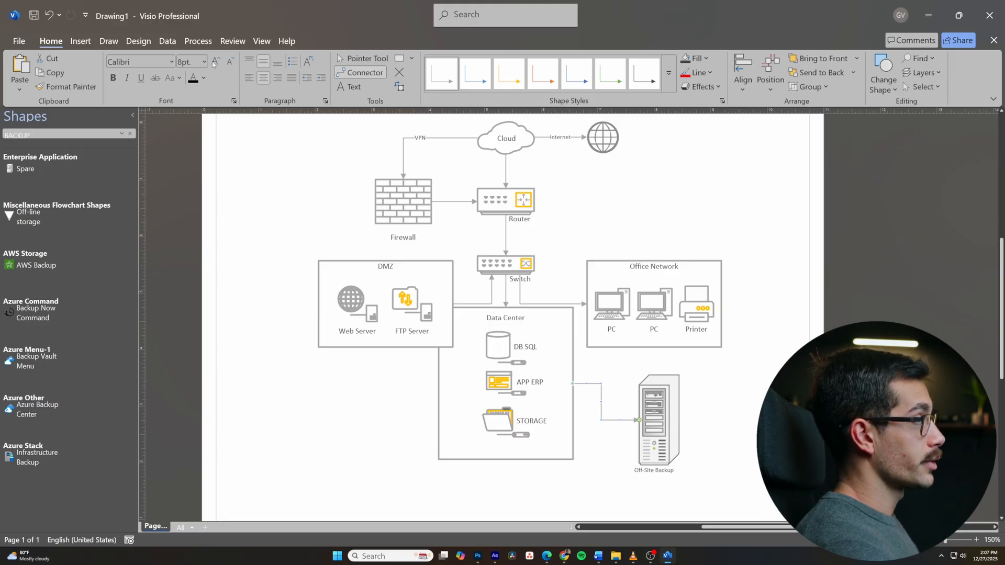
Try a blue Professional theme, settle on the dark navy Modern theme with purple accents, and turn off automatic page sizing.
left_click(138, 40)
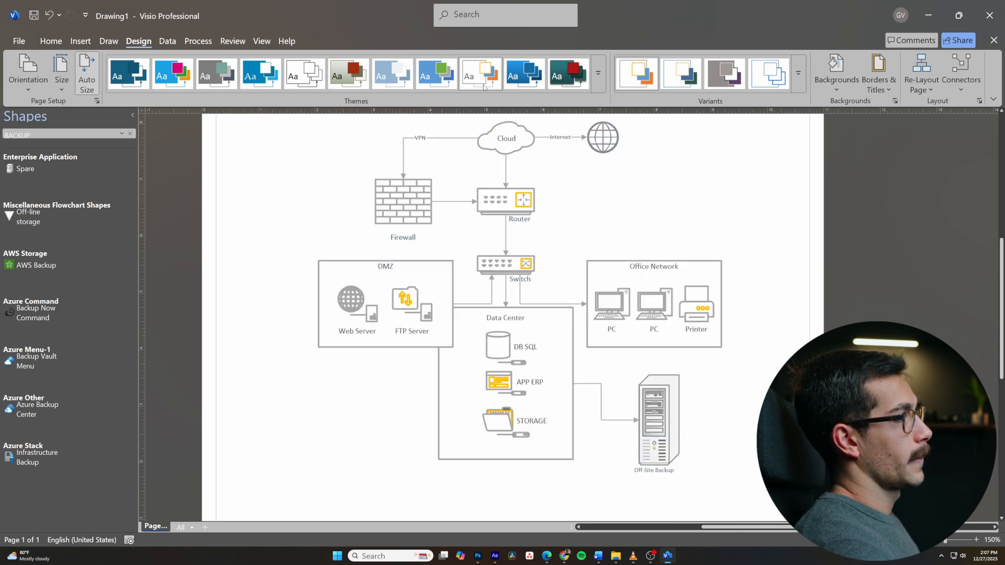
left_click(262, 80)
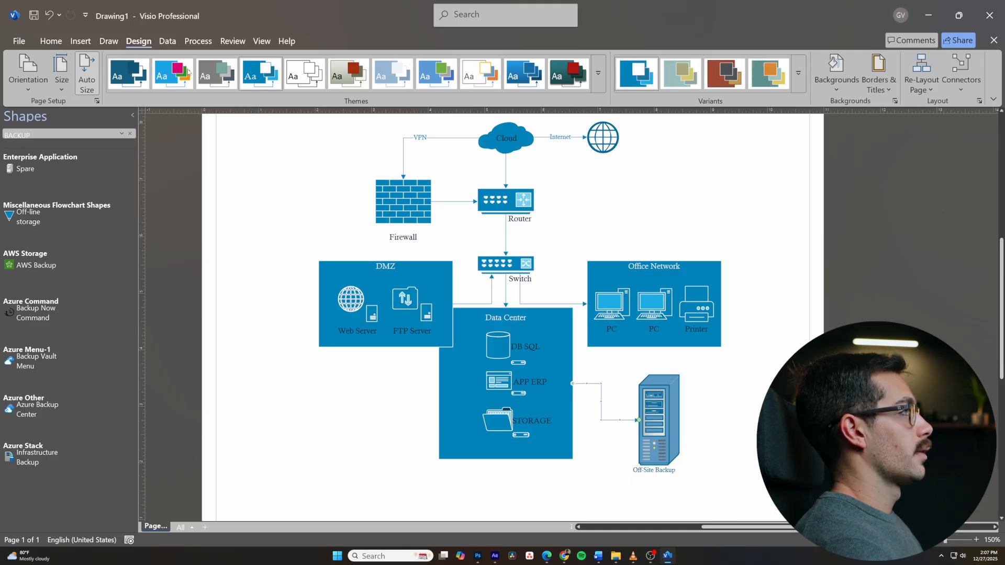
left_click(598, 73)
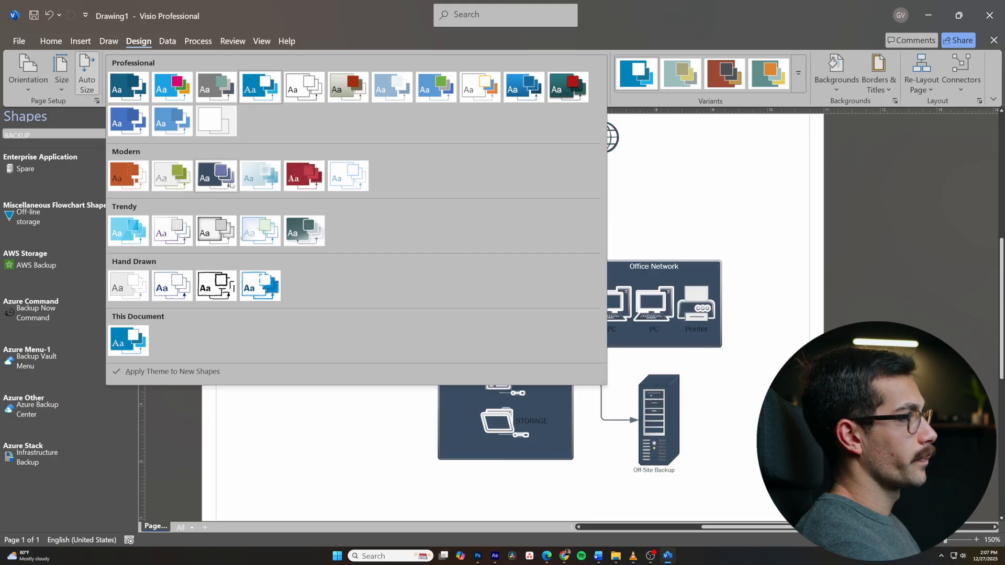
left_click(231, 184)
scroll(609, 265, "up", 1)
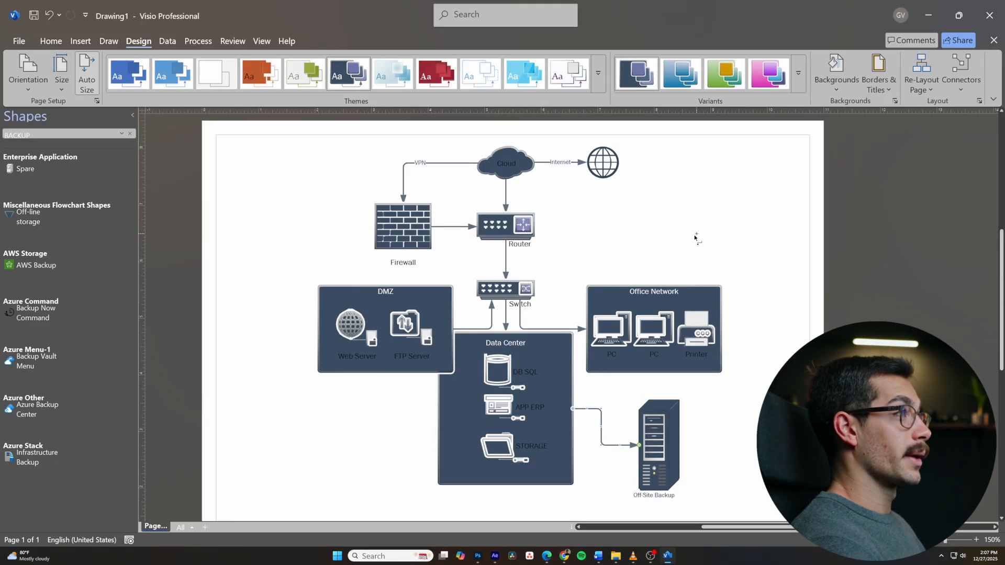
left_click(87, 70)
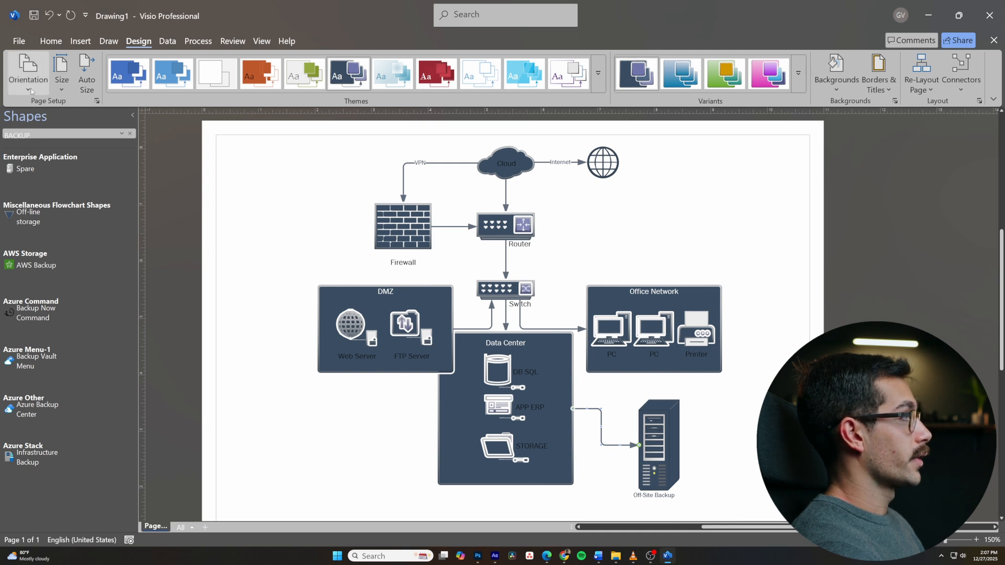
left_click(109, 41)
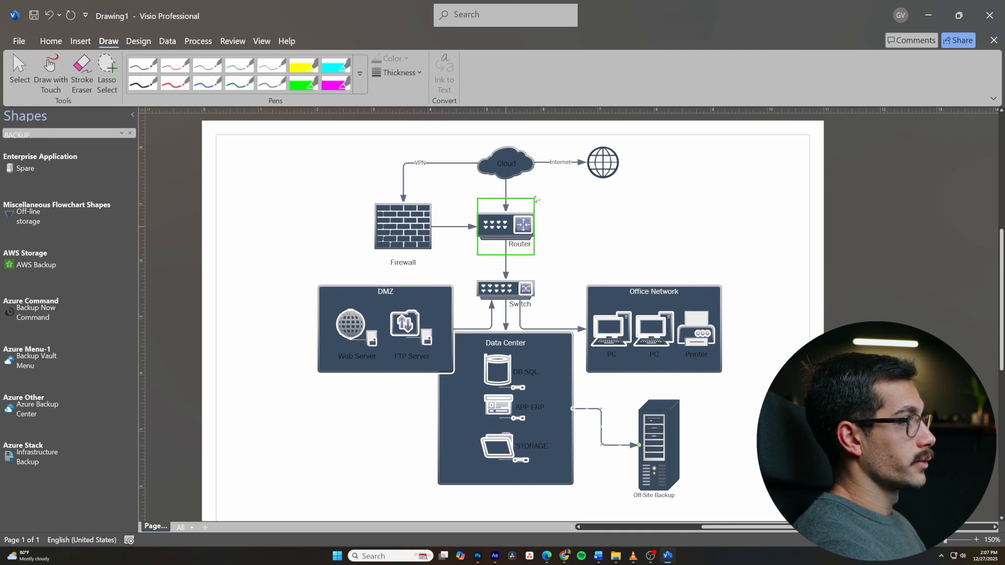
scroll(580, 281, "down", 1)
scroll(581, 277, "up", 1)
scroll(593, 238, "down", 1)
scroll(593, 238, "up", 1)
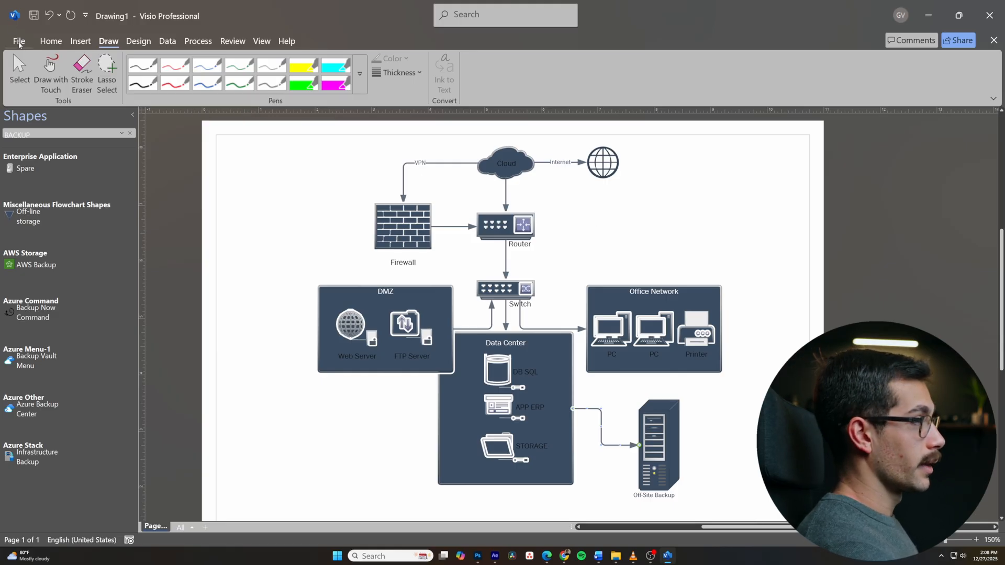
Export the diagram to the Documents folder as a PDF named Network.
left_click(19, 41)
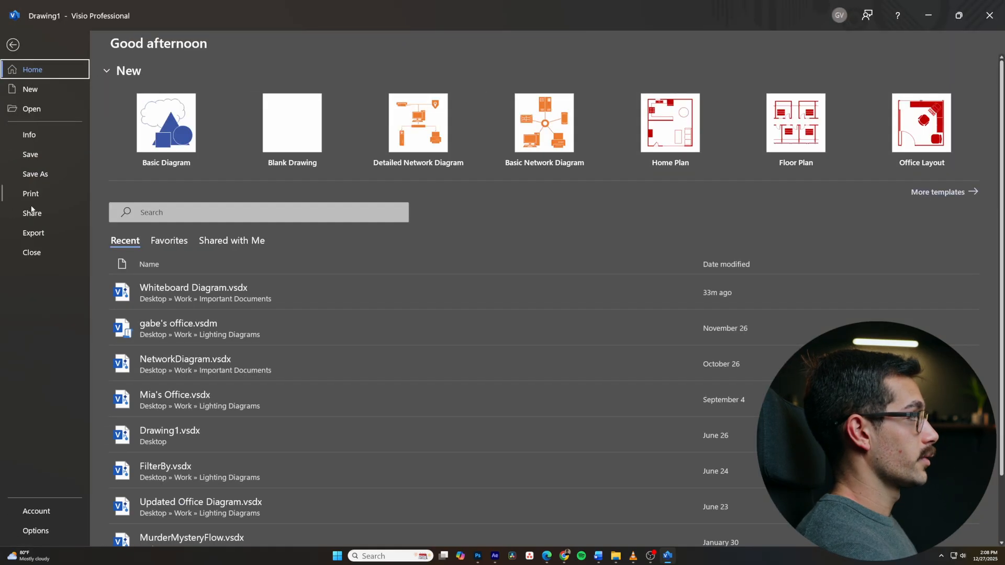
left_click(43, 237)
left_click(342, 168)
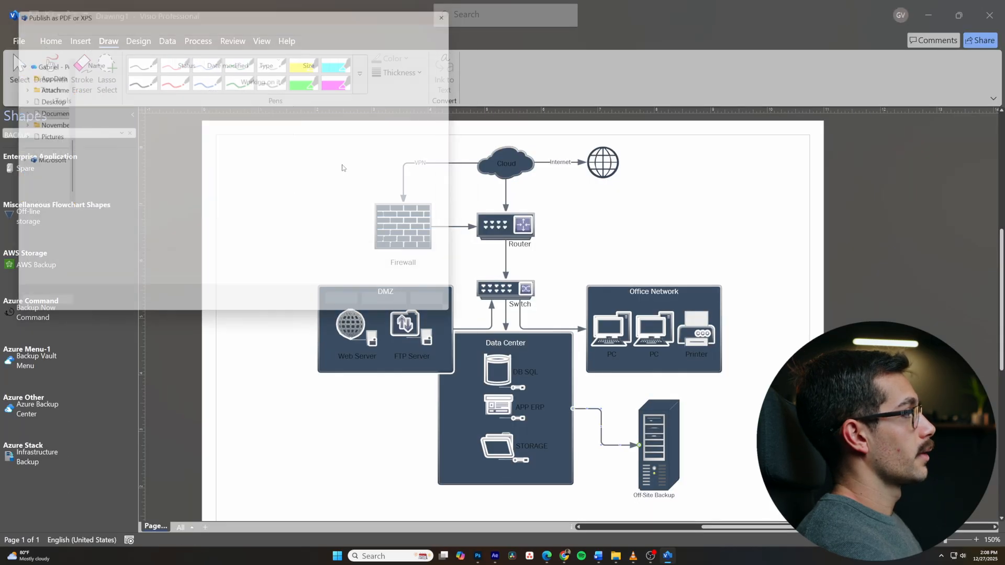
left_click(102, 223)
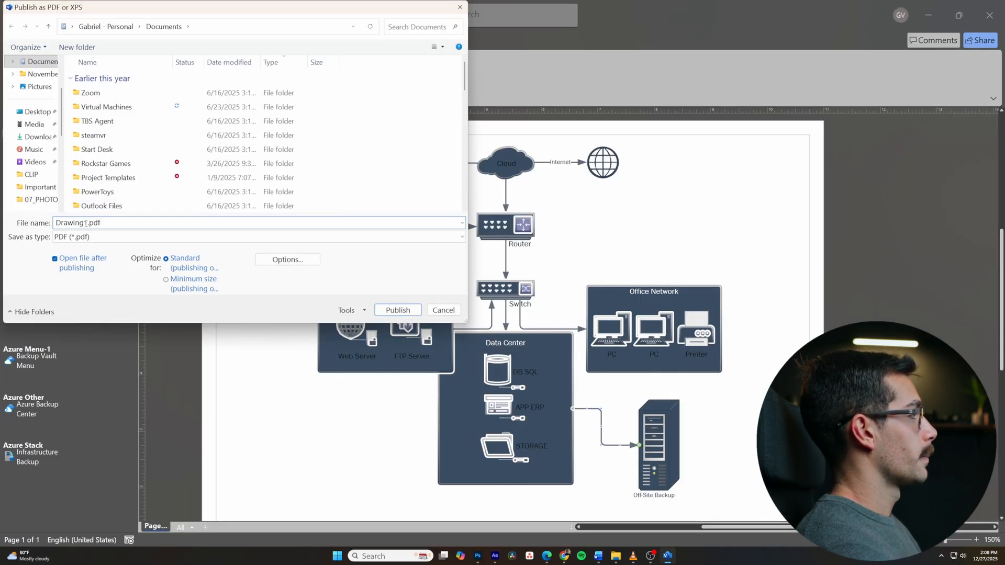
double_click(88, 222)
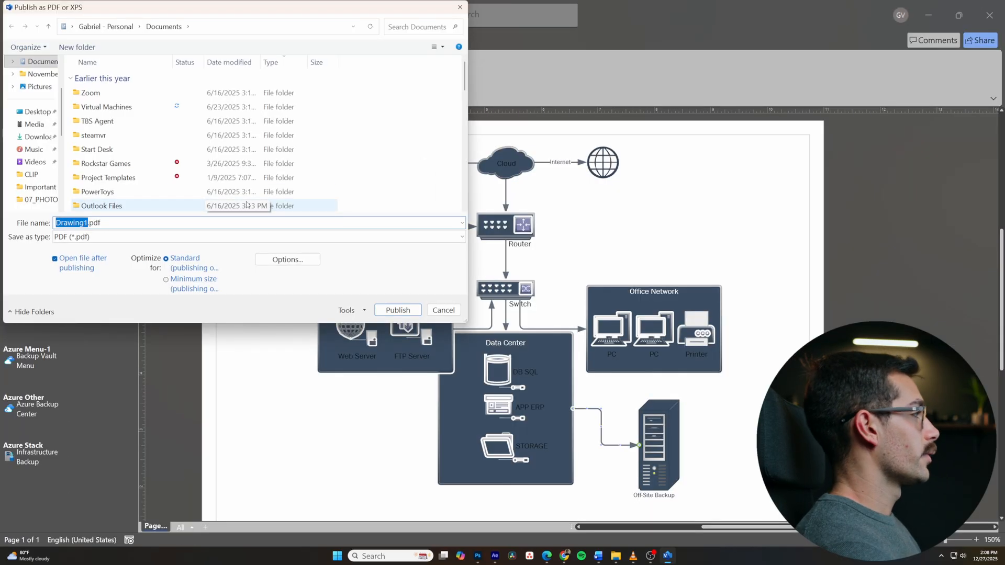
key("BackSpace")
type("Network")
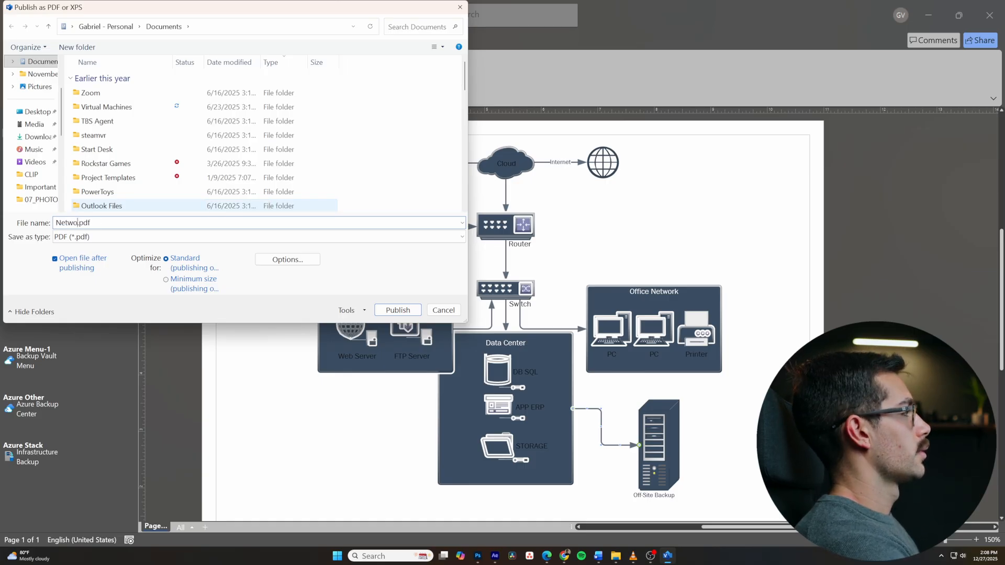
key("Return")
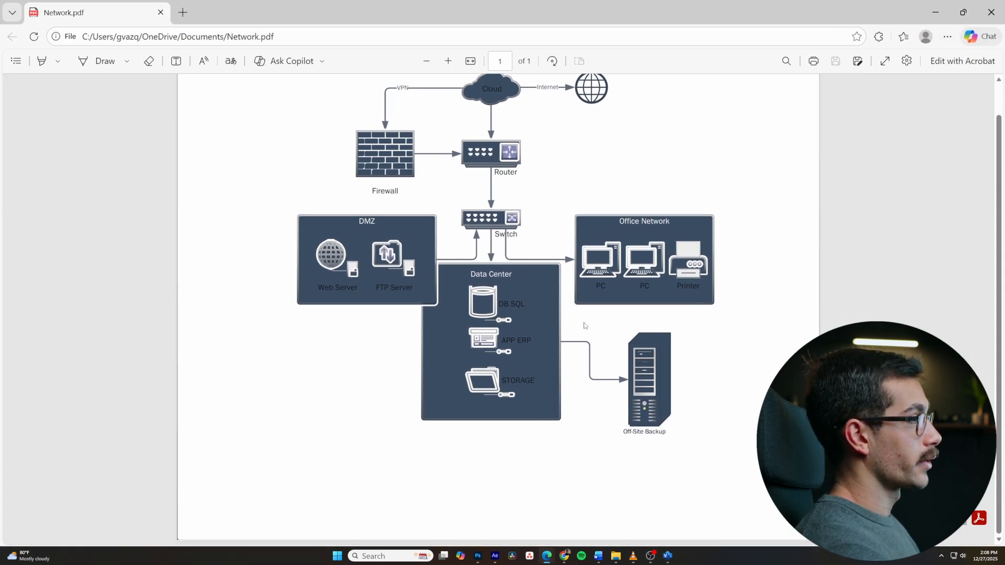
Inspect the diagram in the published Network.pdf, close the PDF and return to the drawing.
key("alt")
scroll(444, 240, "up", 5)
scroll(443, 239, "down", 4)
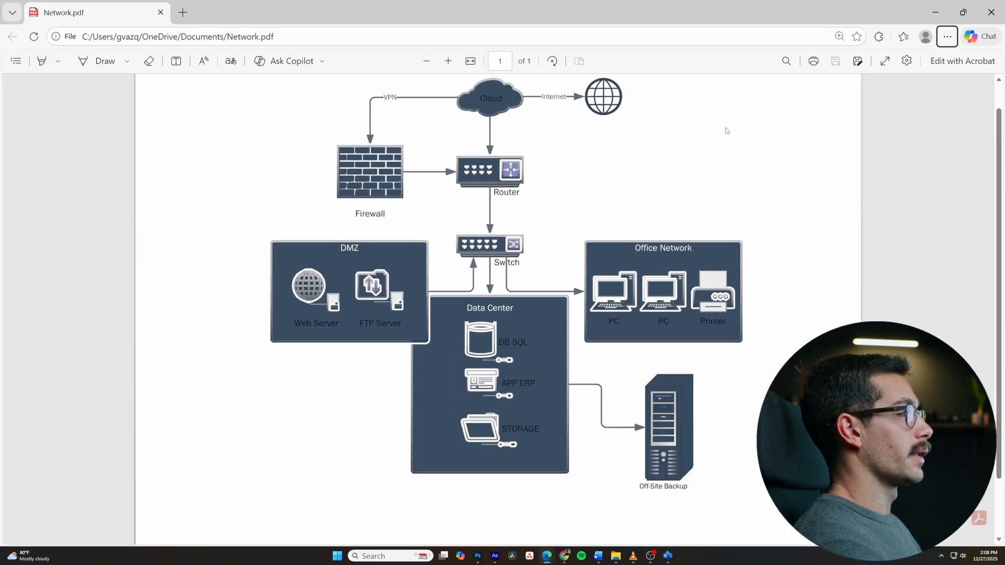
left_click(991, 12)
scroll(566, 287, "down", 3)
scroll(565, 288, "up", 3)
scroll(568, 289, "down", 3)
scroll(570, 288, "up", 2)
Export the drawing as a Portable Network Graphics (*.png) file with a custom resolution of 300 x 96 pixels/in and Screen size.
left_click(21, 42)
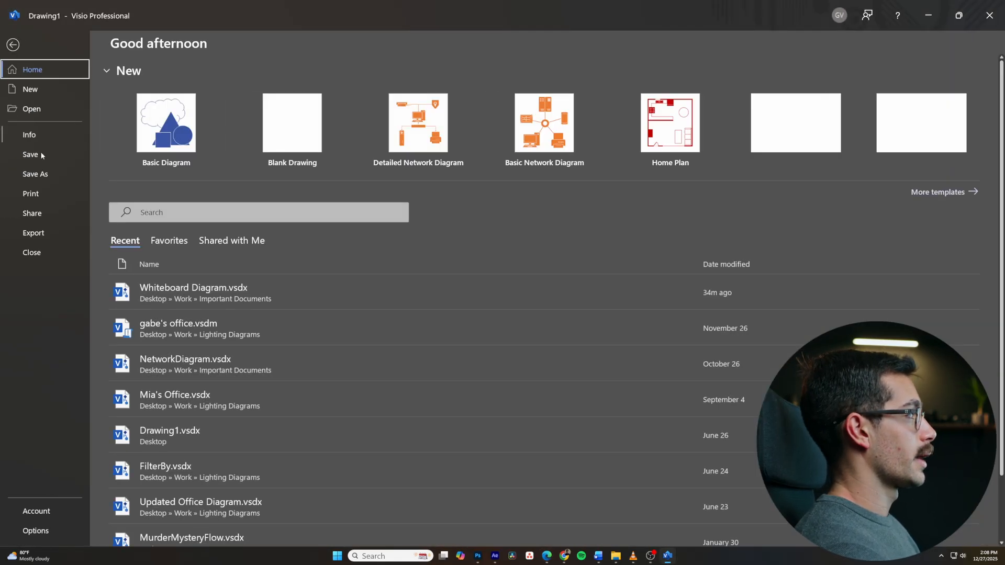
left_click(39, 241)
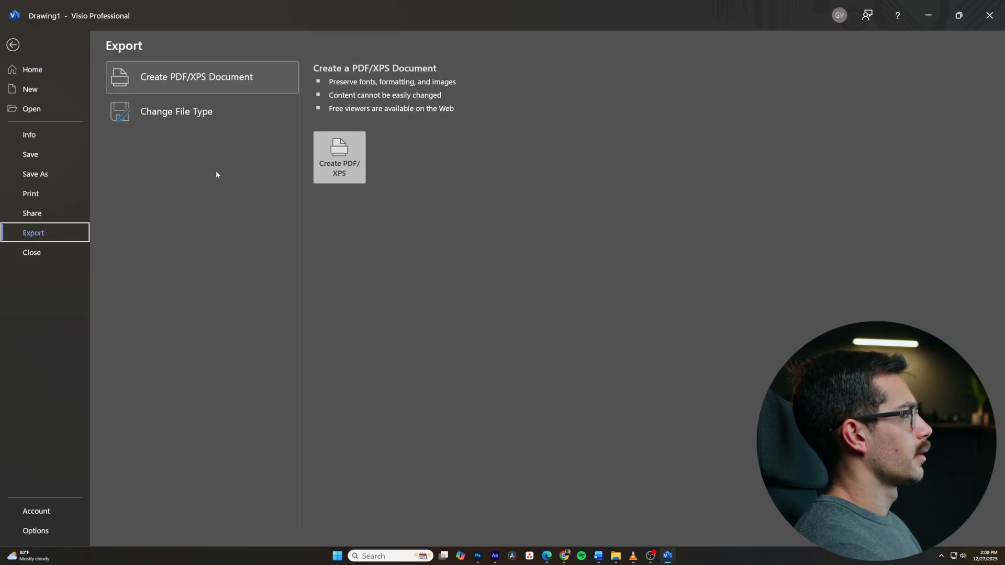
left_click(174, 114)
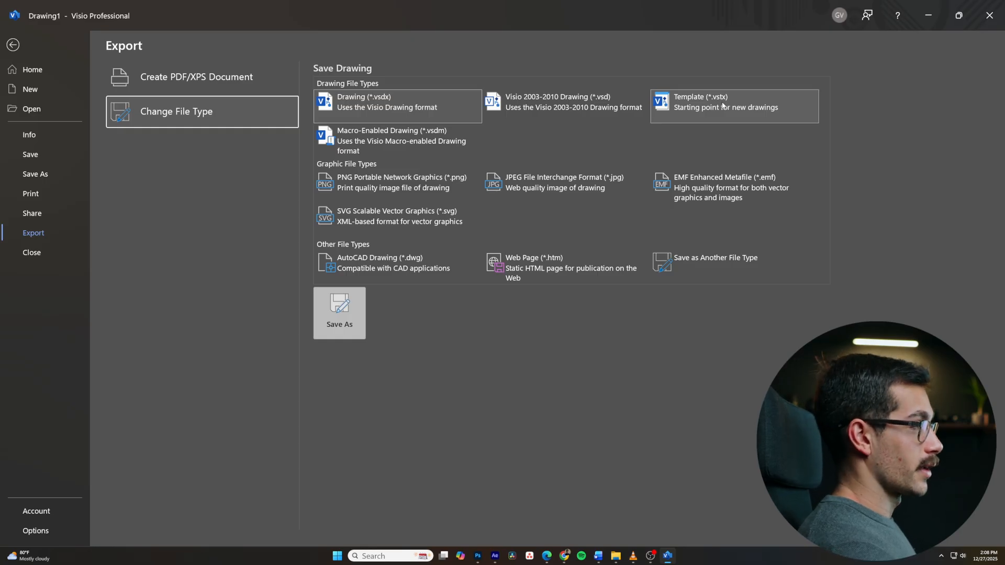
left_click(339, 313)
left_click(168, 228)
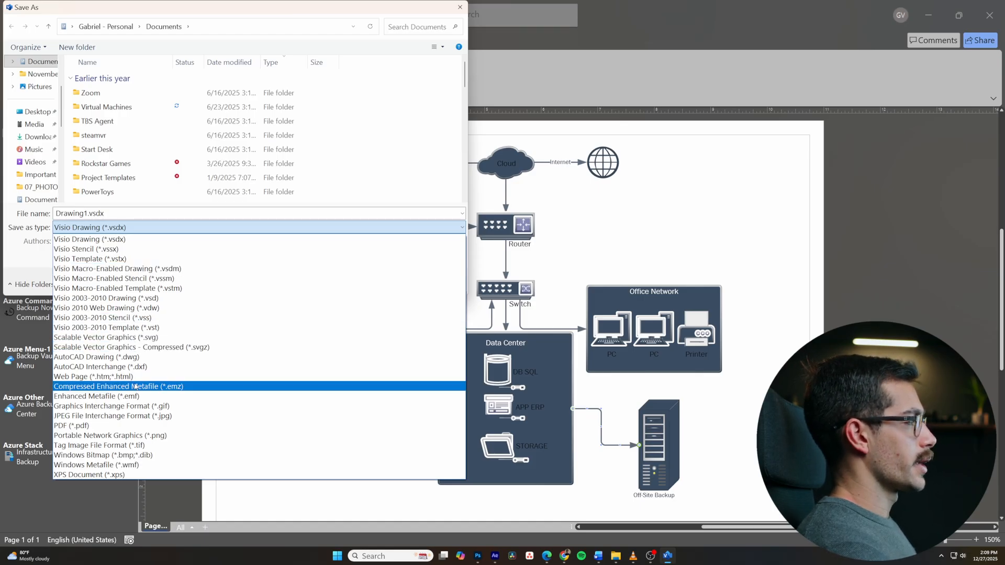
left_click(131, 435)
left_click(402, 267)
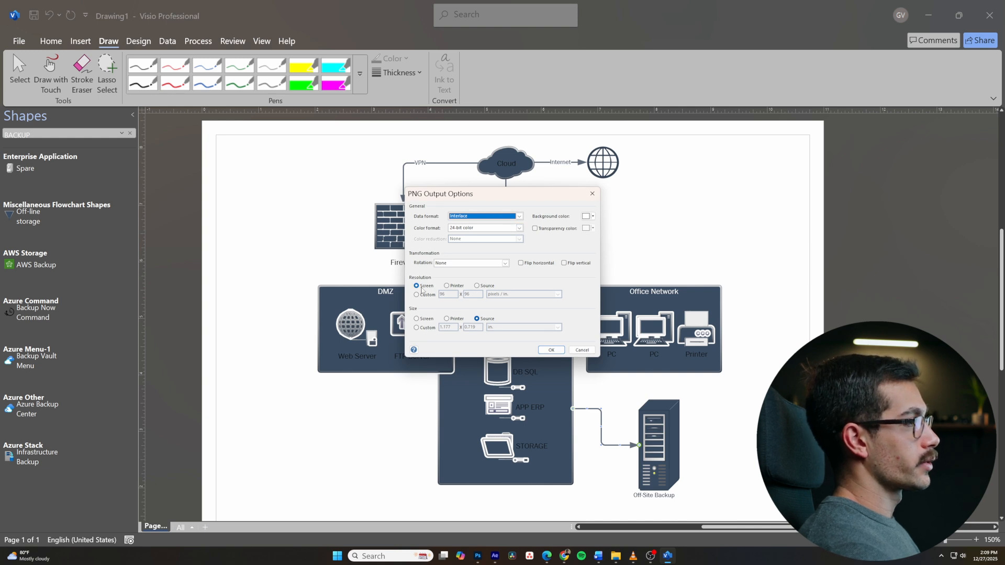
left_click(427, 295)
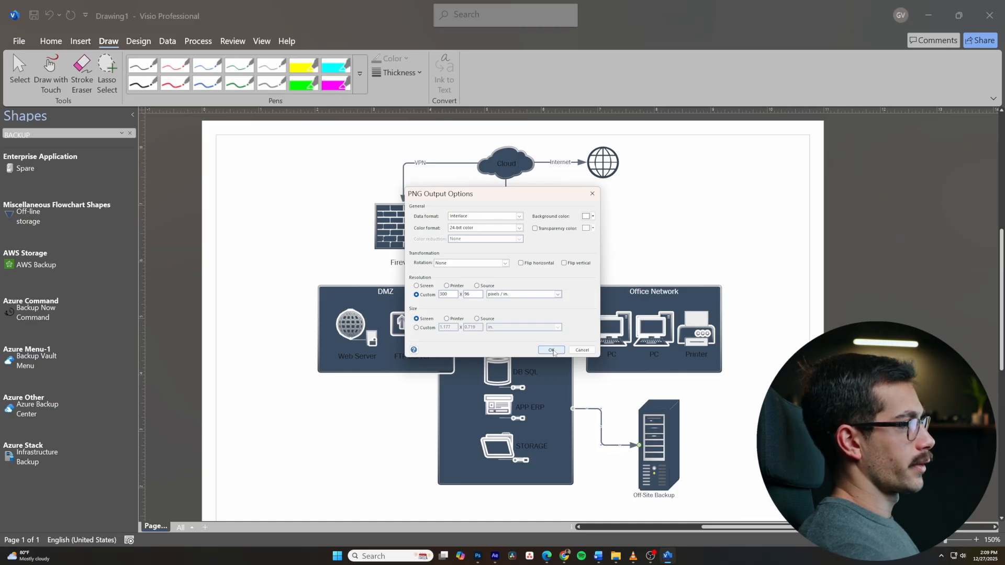
left_click(551, 351)
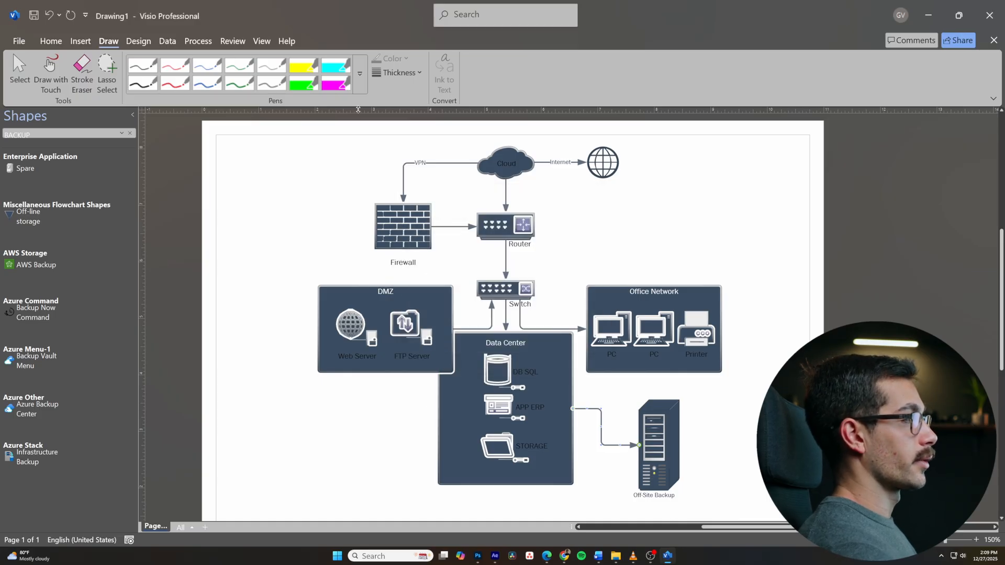